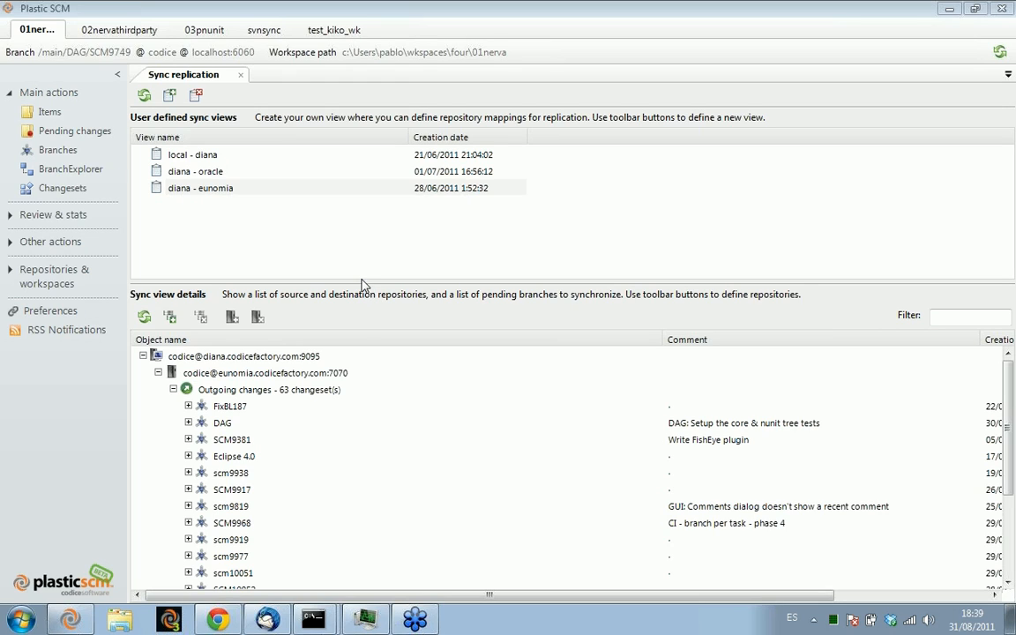
Enlarge the Sync view details area of the sync replication view to show more pending branches
left_click_drag(363, 283, 350, 226)
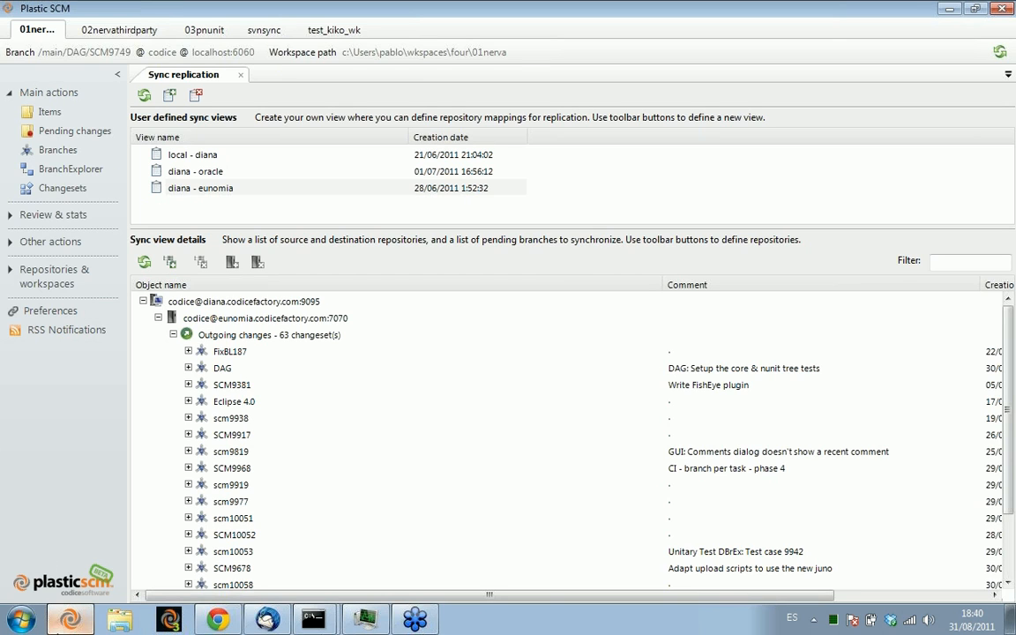
Open a second Plastic SCM window, reposition it to view its dark theme, and close it
left_click(60, 623)
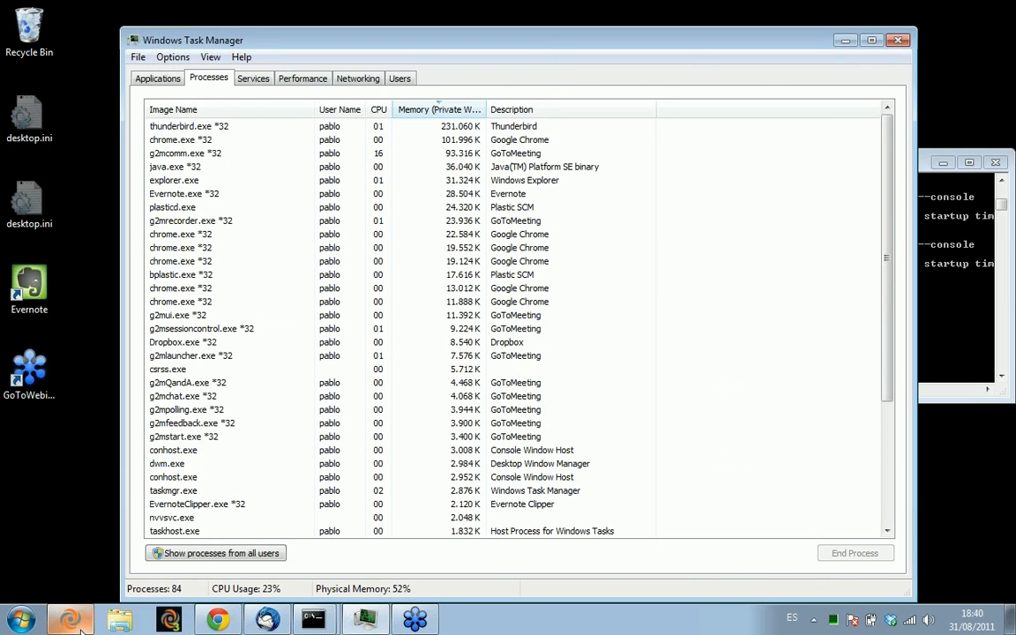
left_click(70, 622)
right_click(71, 622)
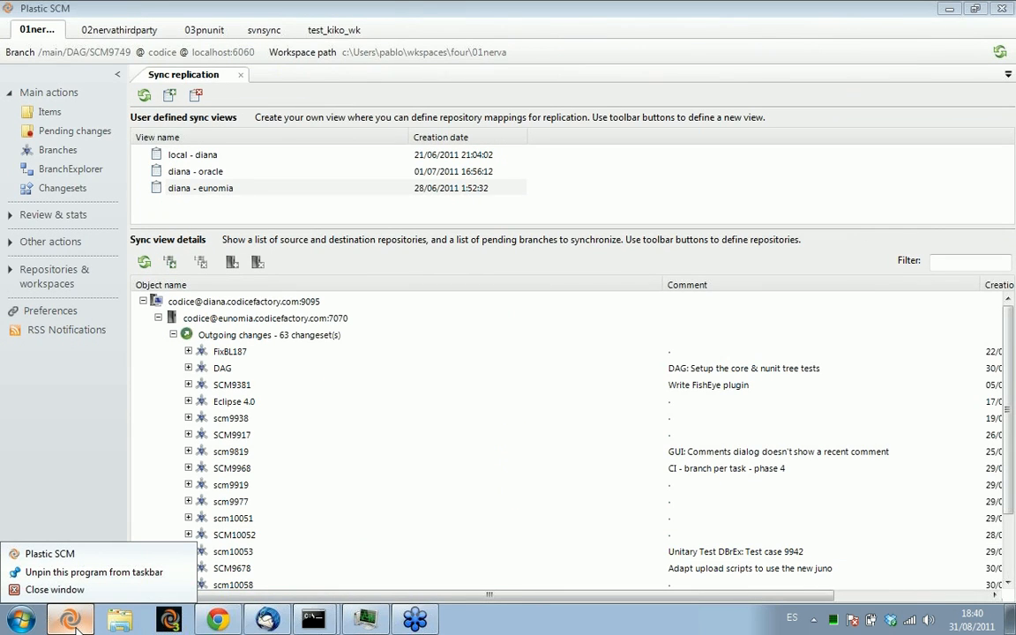
left_click(71, 554)
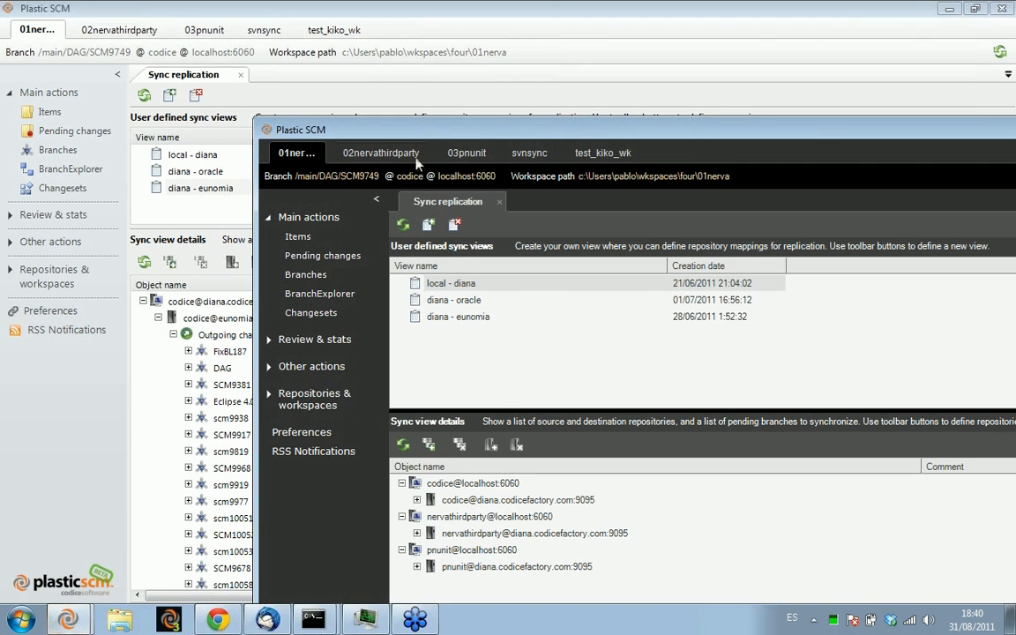
left_click_drag(461, 134, 243, 20)
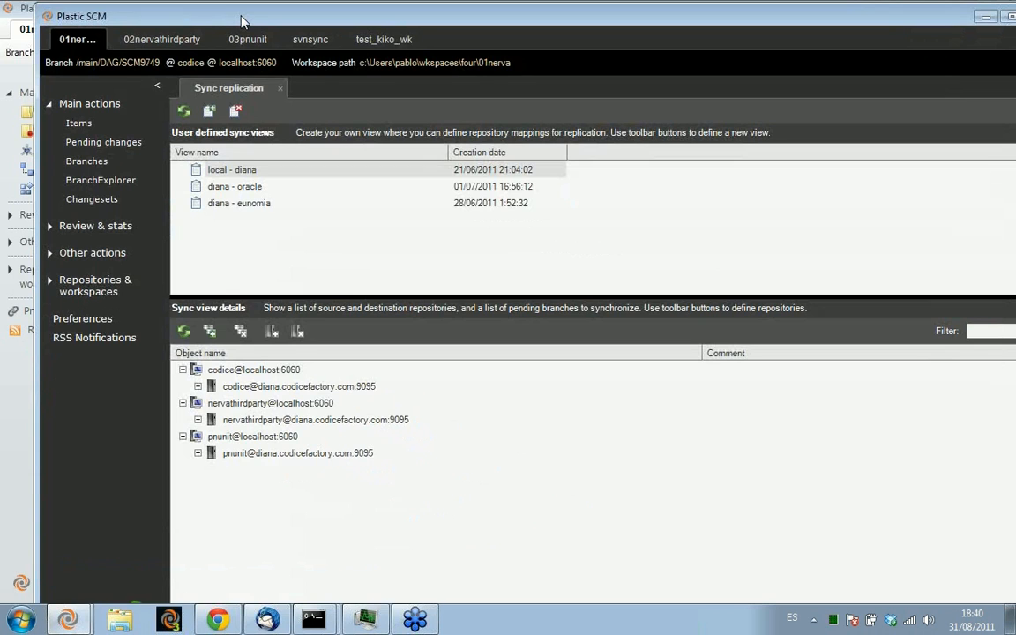
left_click_drag(241, 17, 351, 108)
double_click(156, 113)
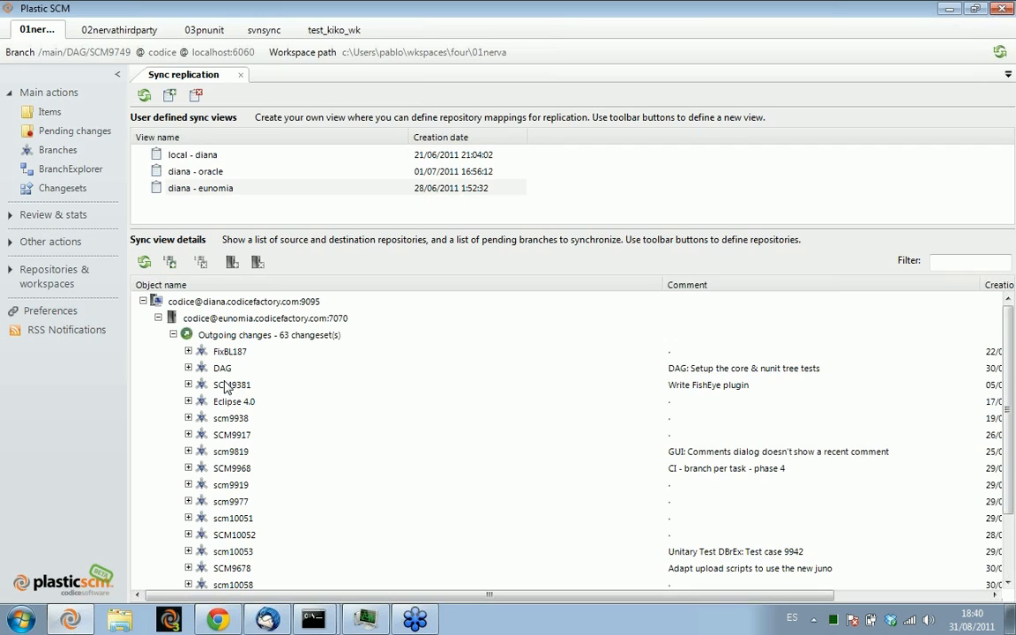
Open the Branch Explorer and inspect the properties of the last four changesets on the /main/DAG/SCM9749 branch
left_click(90, 171)
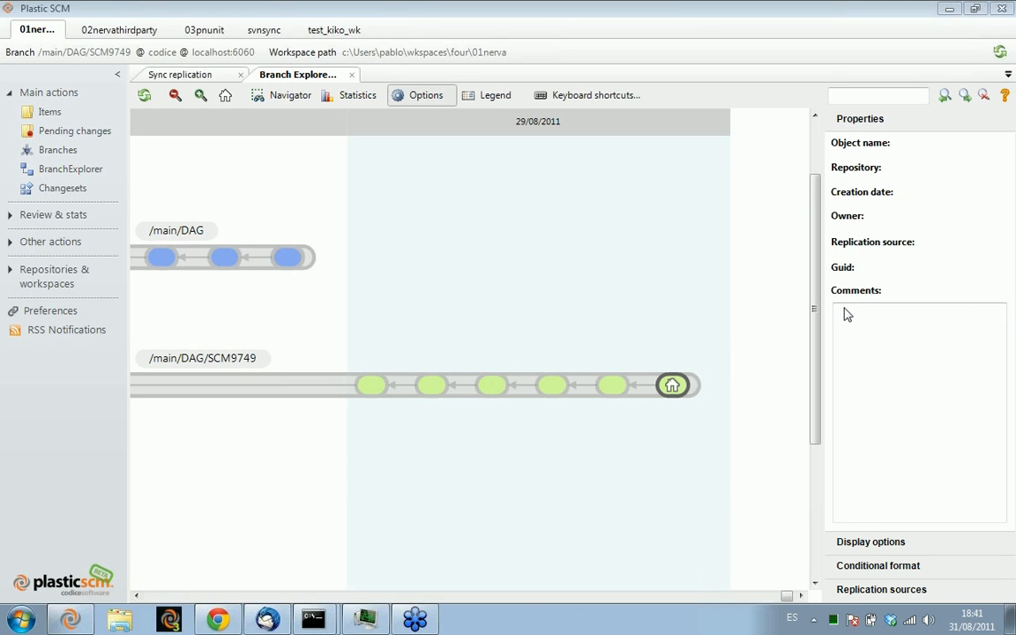
left_click_drag(569, 302, 413, 240)
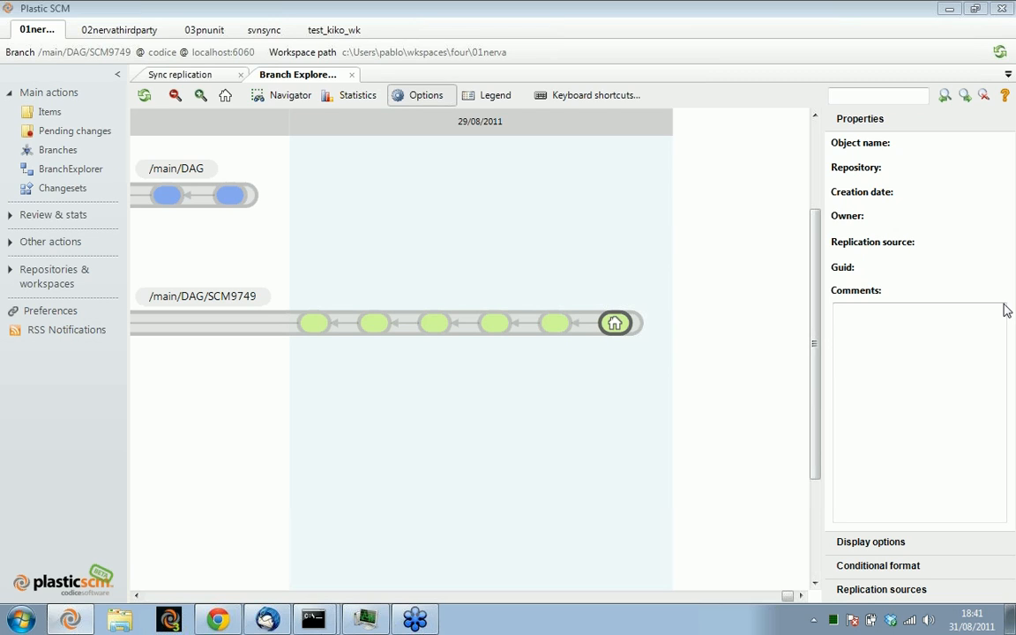
mouse_move(419, 215)
left_mouse_down()
mouse_move(513, 200)
mouse_move(419, 197)
left_mouse_up()
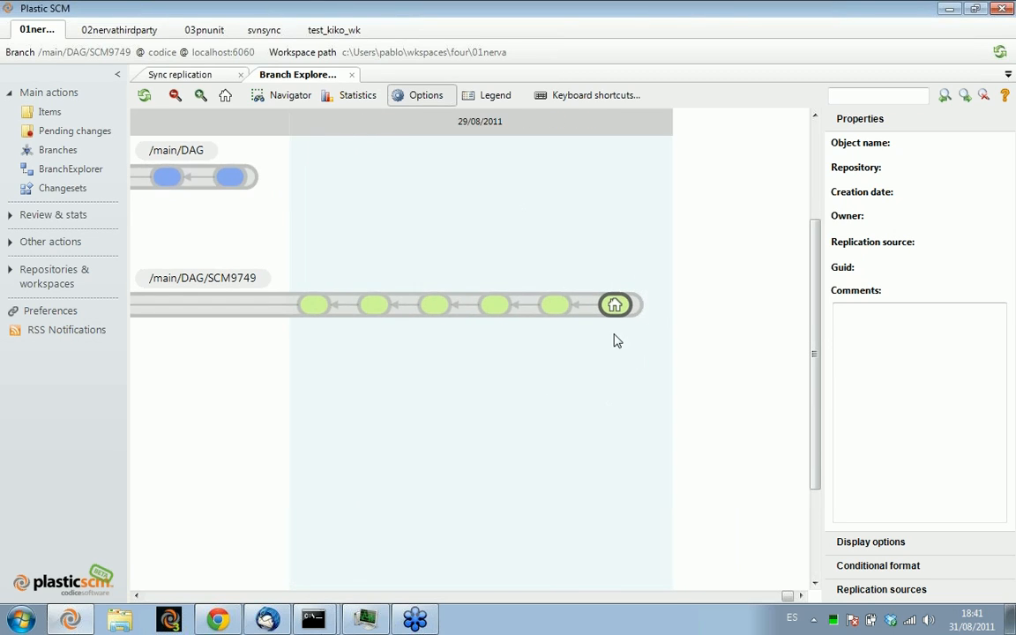
left_click(612, 305)
left_click(557, 306)
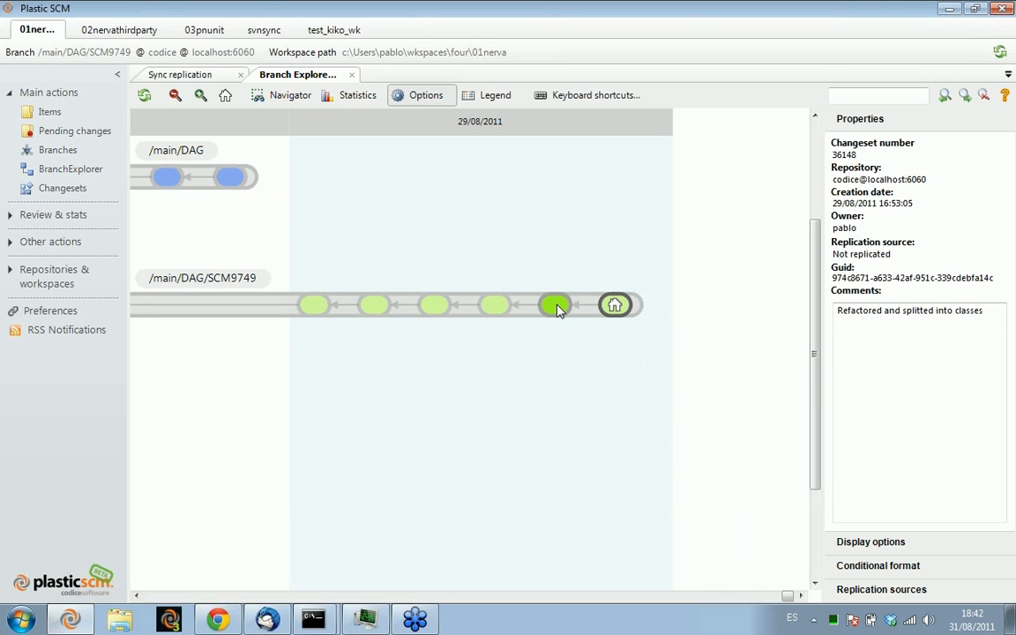
left_click(494, 304)
left_click(434, 305)
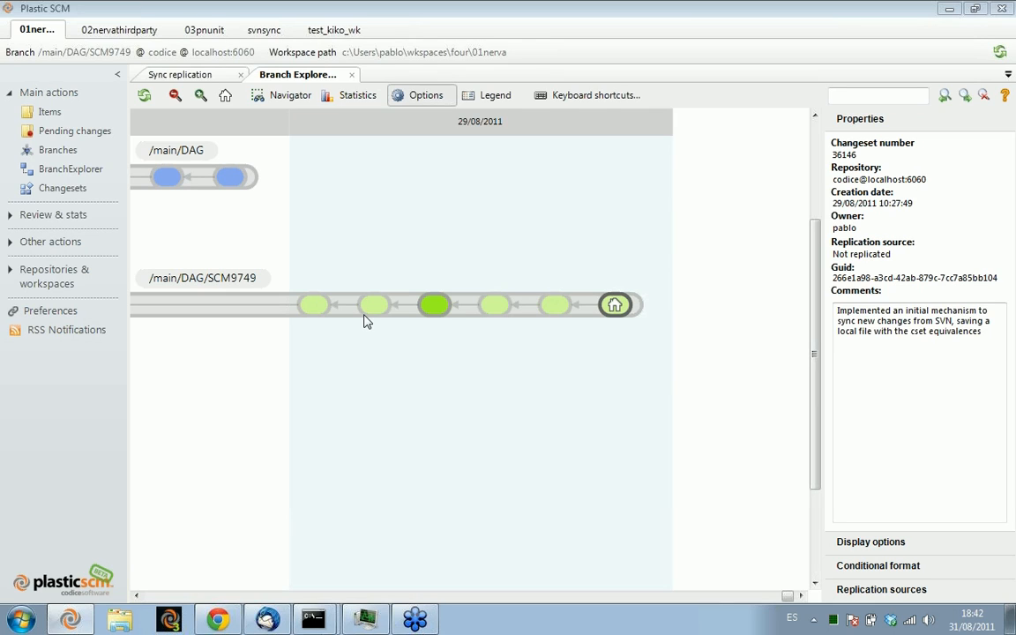
Browse the repository as of changeset 36146, expand its src directory, and close the repository browser
right_click(442, 302)
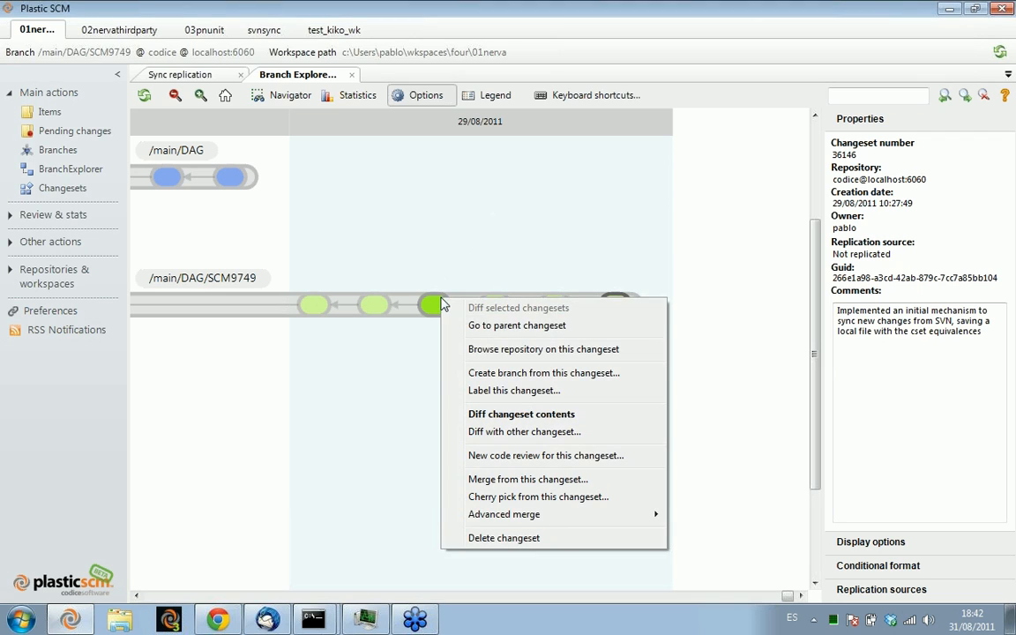
left_click(512, 353)
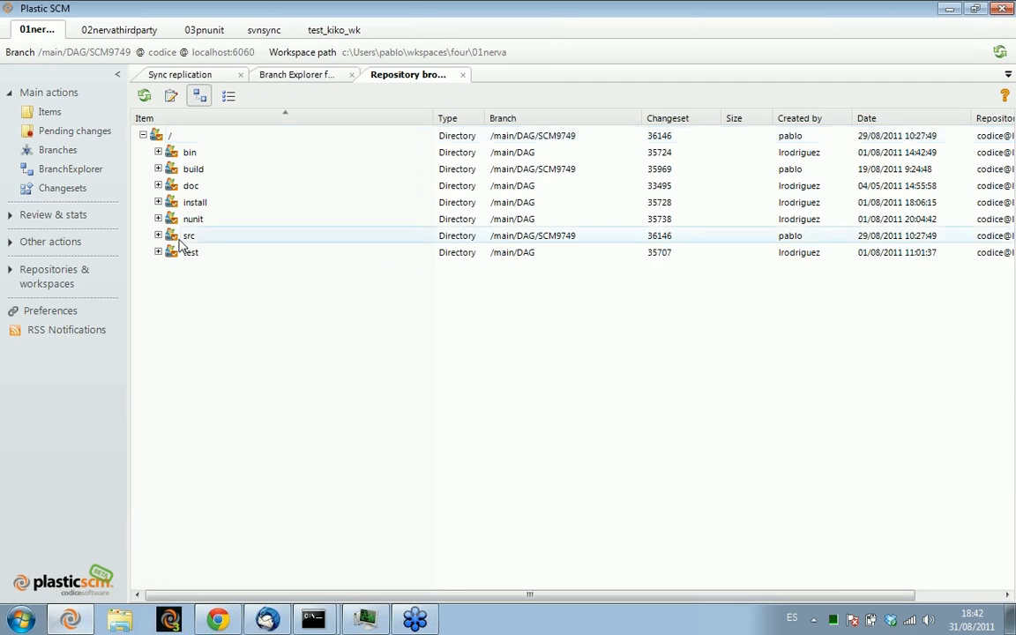
double_click(180, 241)
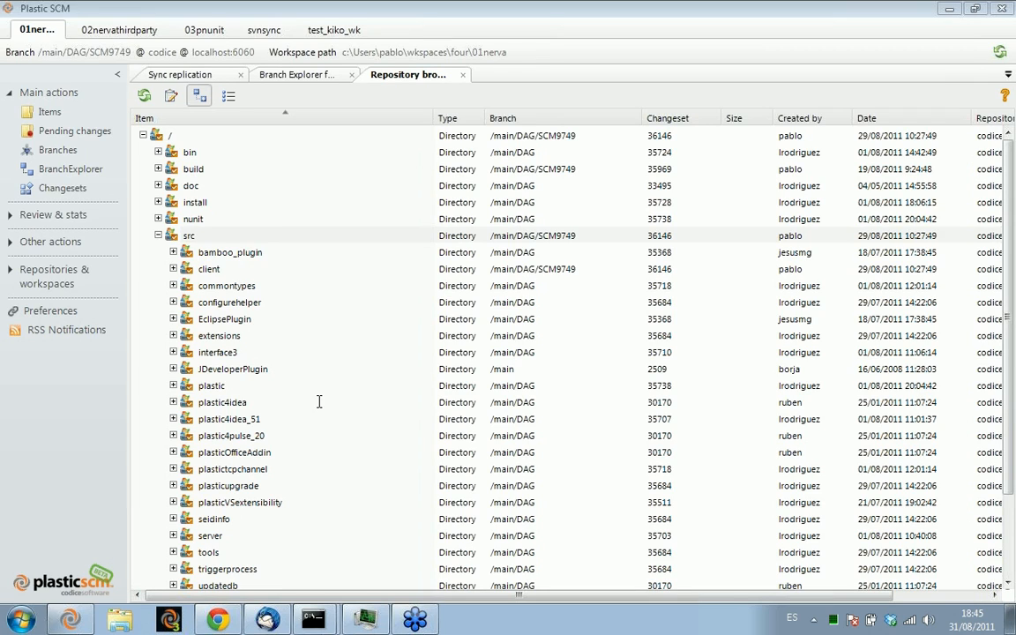
left_click(463, 76)
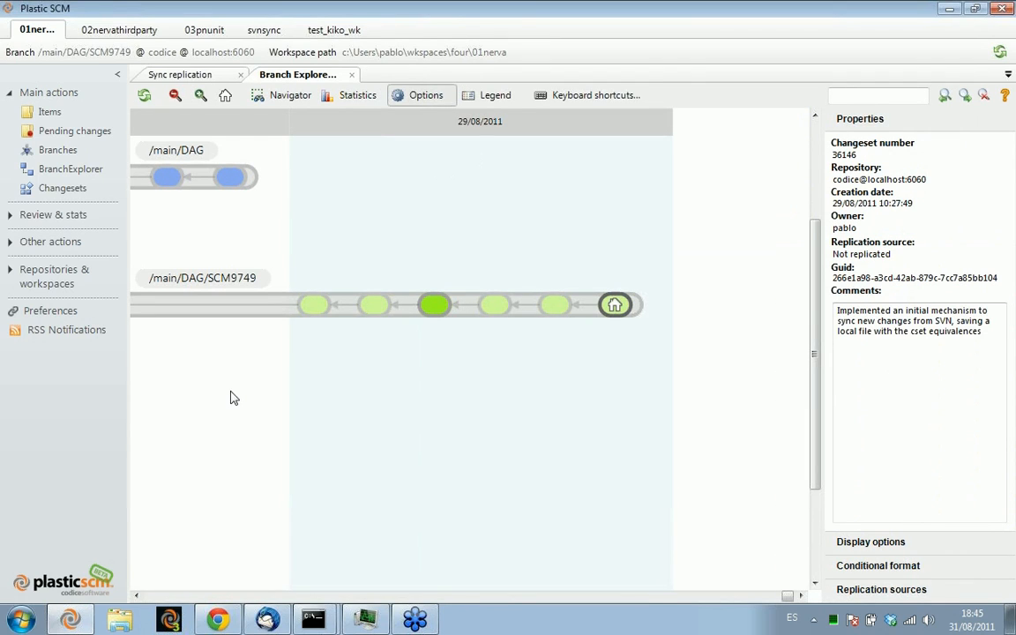
Examine the changeset history and merge links along the /main/DAG and /main/DAG/SCM9749 branches in the Branch Explorer
left_click_drag(229, 398, 165, 393)
scroll(351, 395, "down", 1)
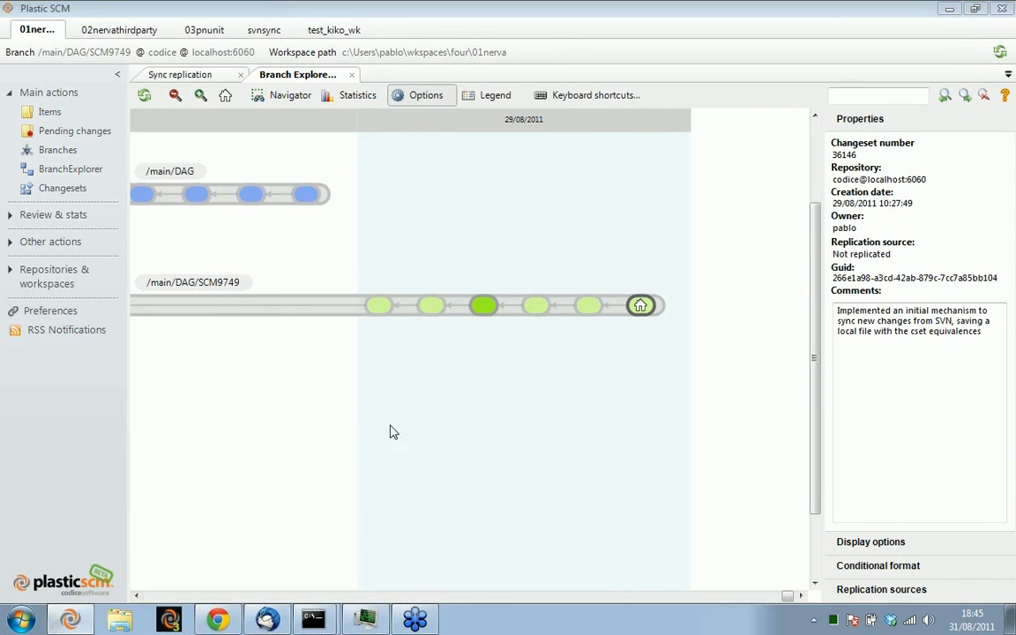
left_click_drag(309, 401, 368, 424)
scroll(431, 440, "down", 2)
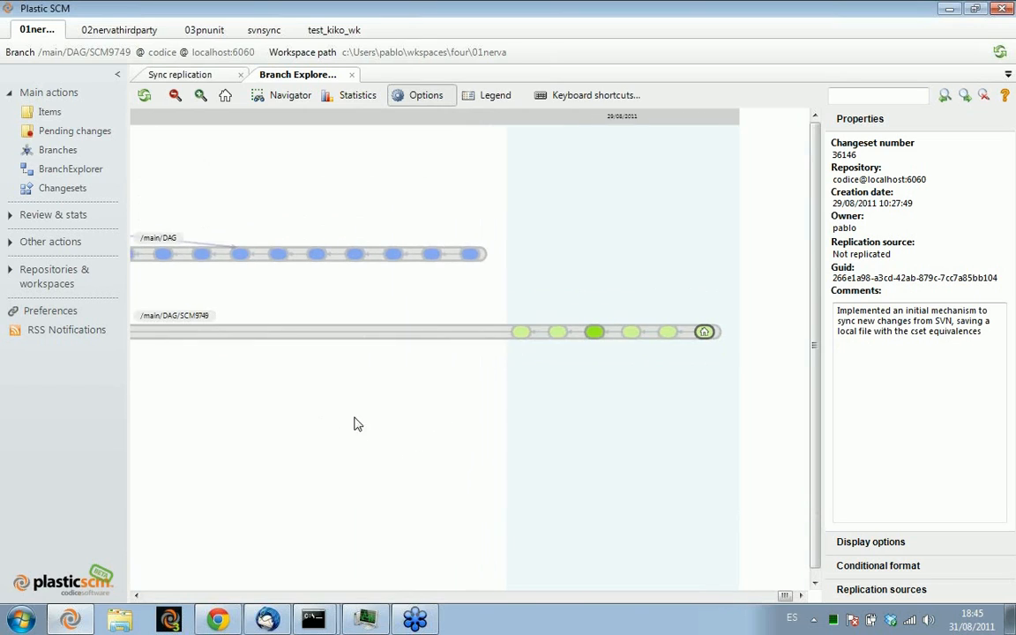
scroll(225, 402, "up", 1)
left_click_drag(225, 402, 732, 434)
left_click_drag(340, 204, 757, 226)
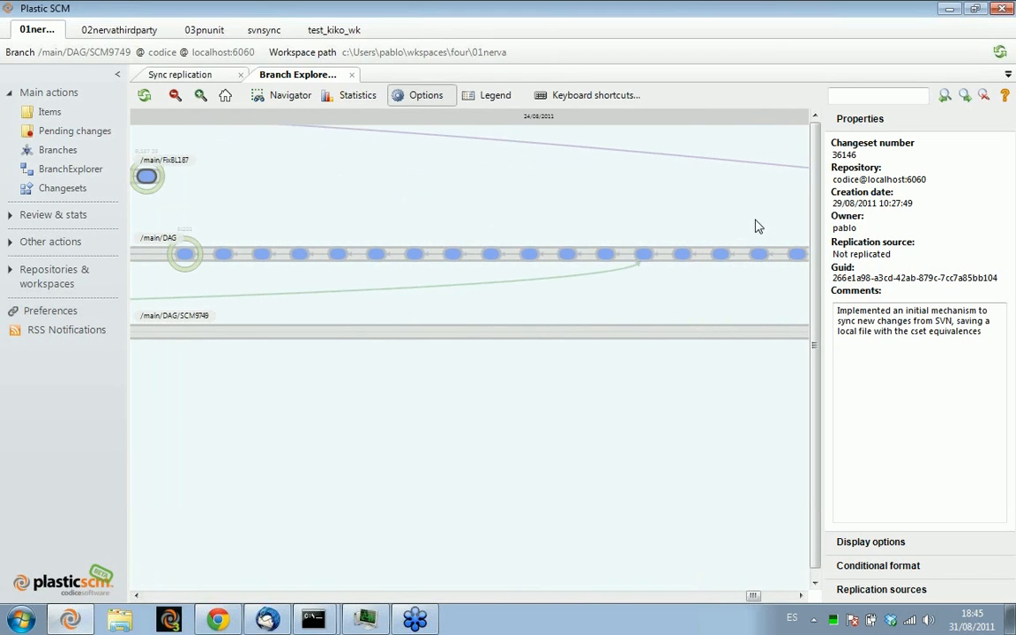
left_click_drag(227, 199, 454, 190)
left_click_drag(590, 269, 288, 252)
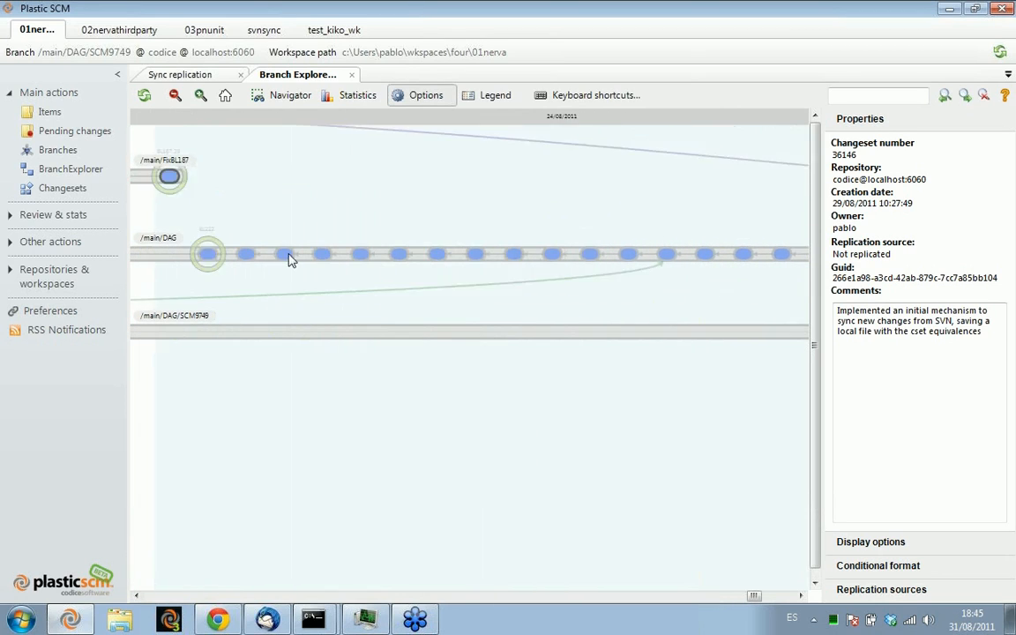
left_click_drag(450, 183, 80, 207)
left_click_drag(503, 138, 184, 146)
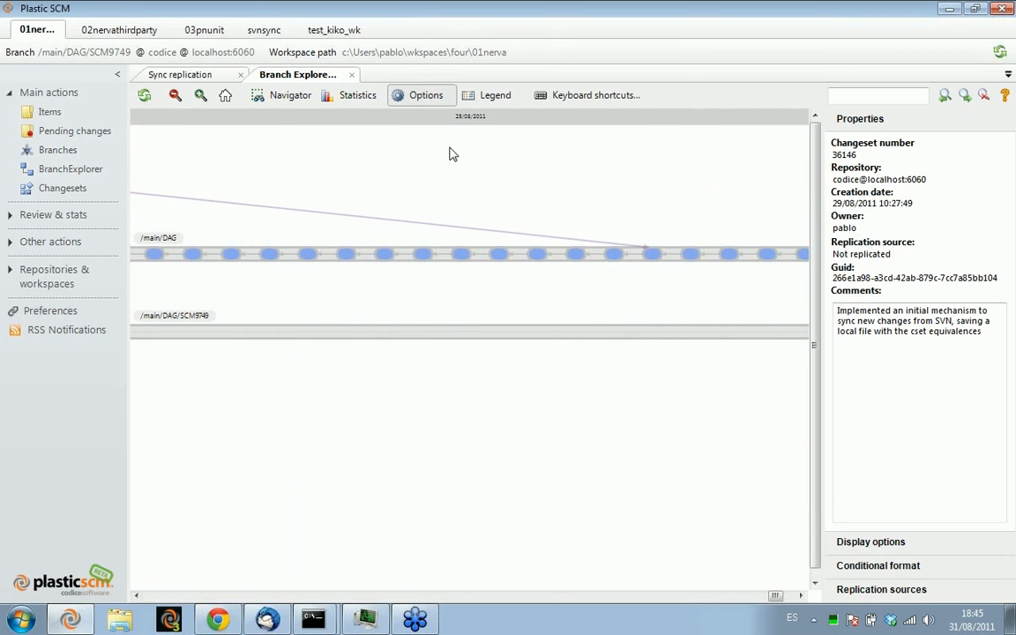
left_click_drag(456, 154, 363, 155)
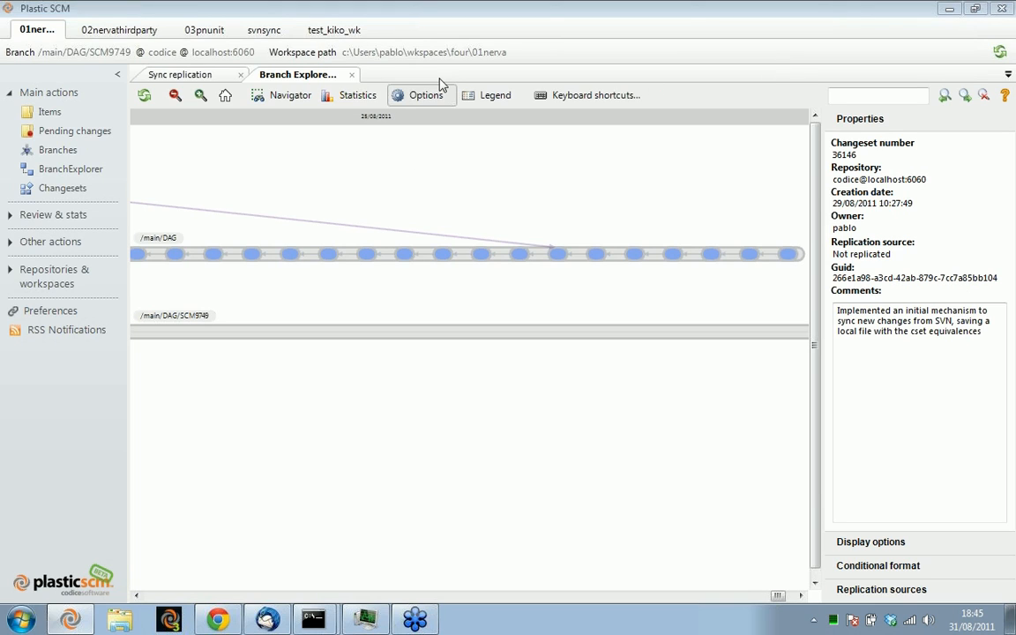
left_click_drag(815, 189, 815, 195)
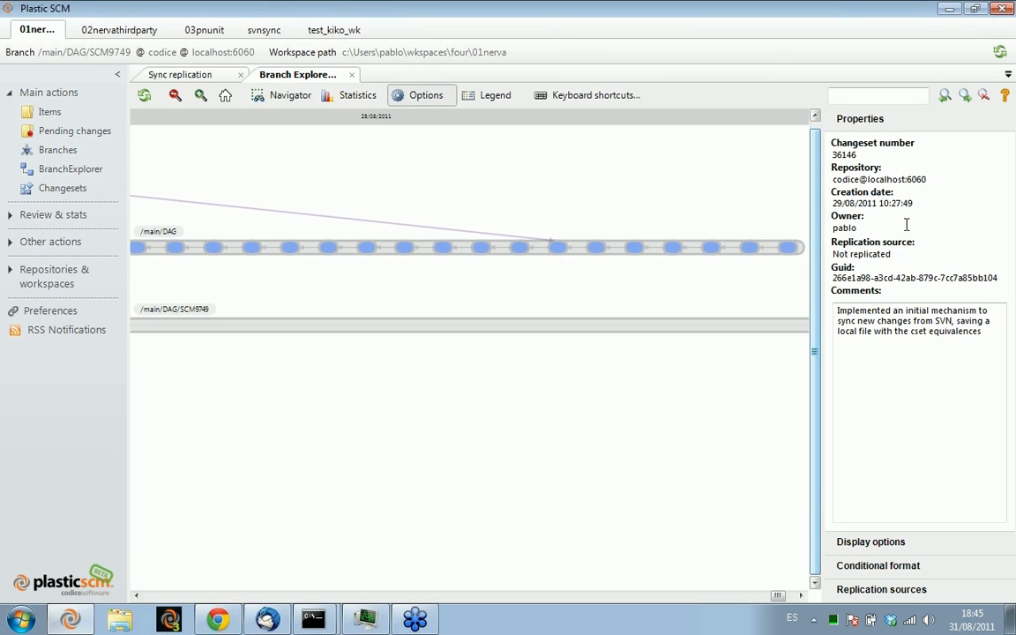
Show the remote data from the diana replication source in the Branch Explorer
left_click(874, 590)
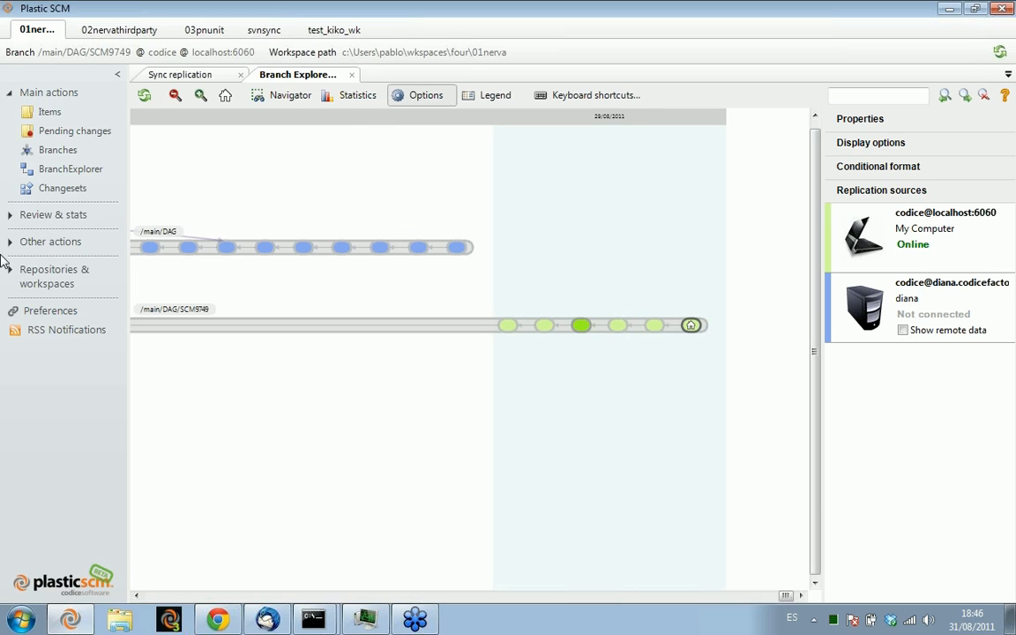
mouse_move(915, 623)
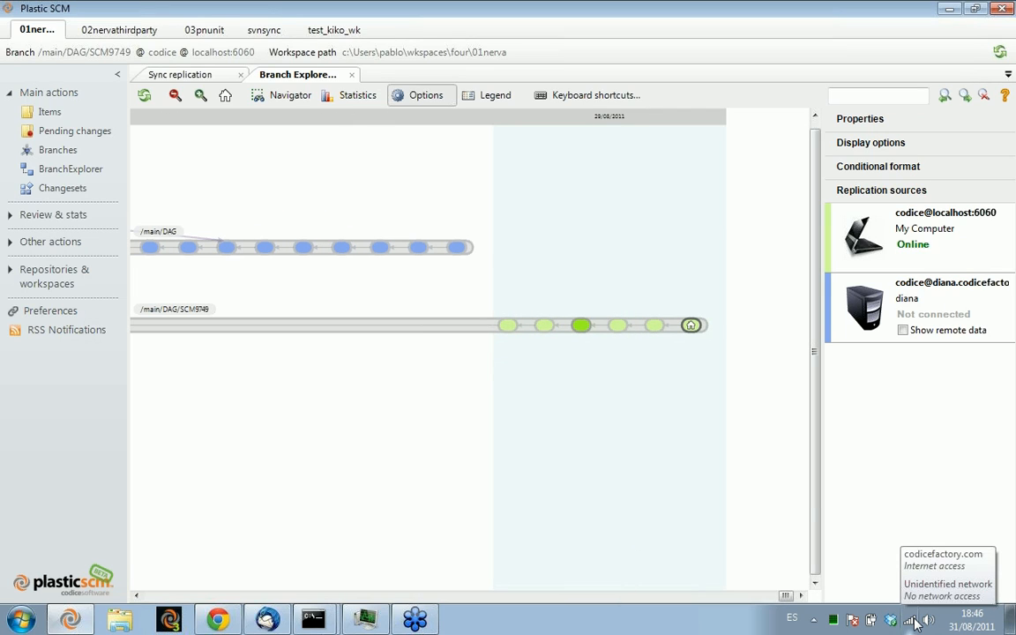
left_click(903, 331)
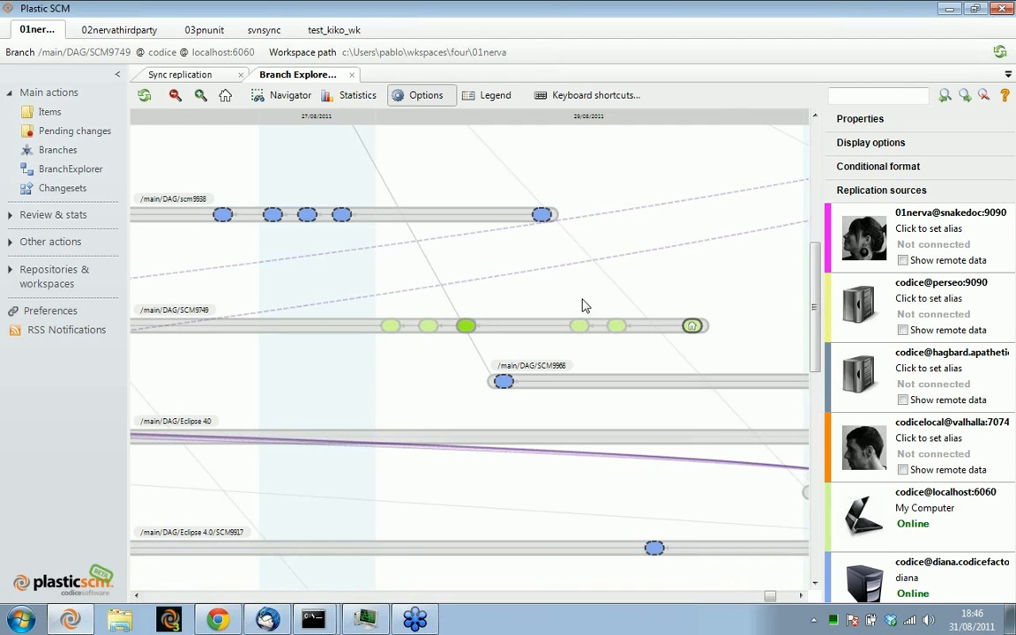
Examine the remote branches and merge links in the combined diagram, including changesets colored by their replication source
left_click_drag(692, 286, 404, 540)
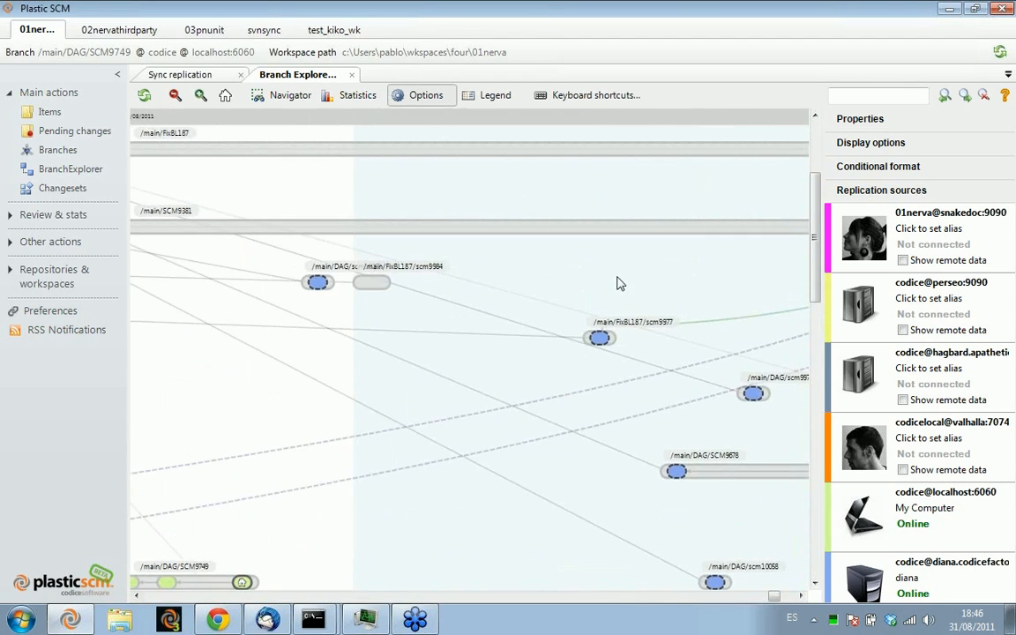
left_click_drag(619, 283, 195, 306)
left_click_drag(703, 343, 226, 368)
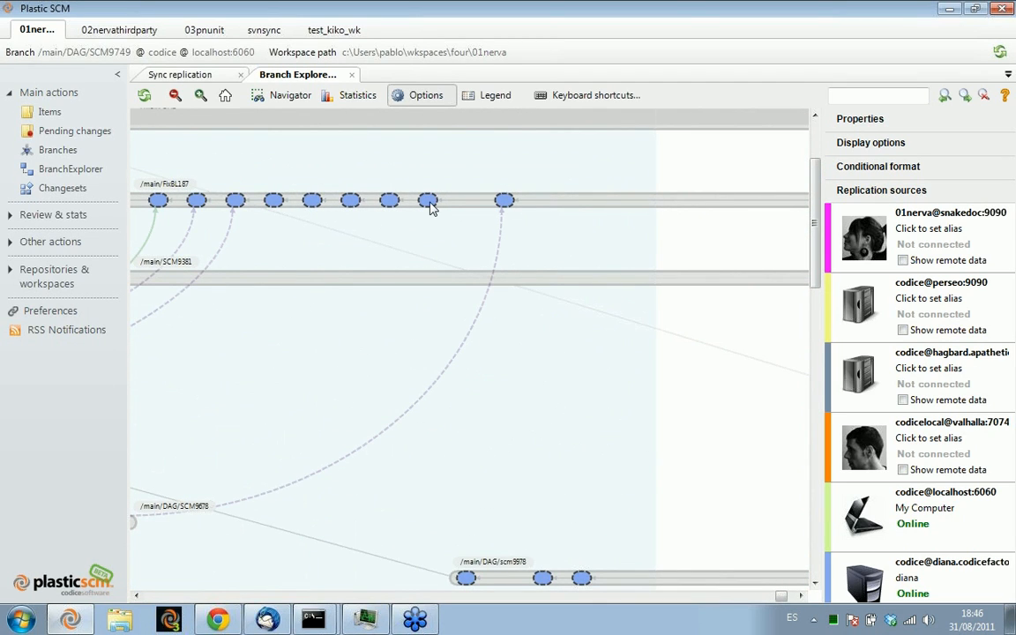
left_click_drag(614, 234, 704, 332)
left_click_drag(266, 256, 465, 258)
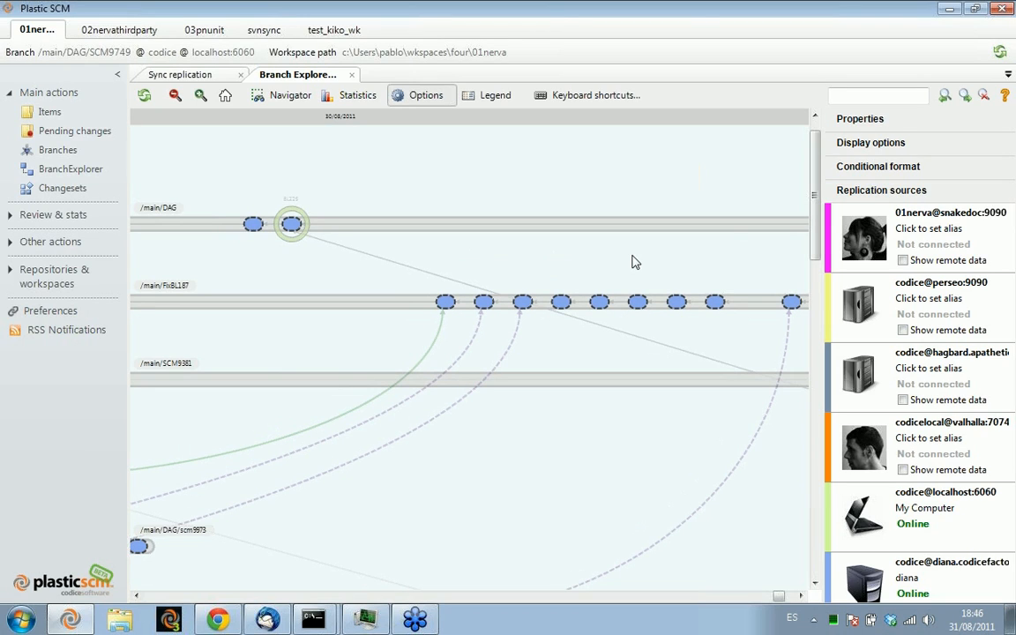
left_click_drag(687, 263, 345, 249)
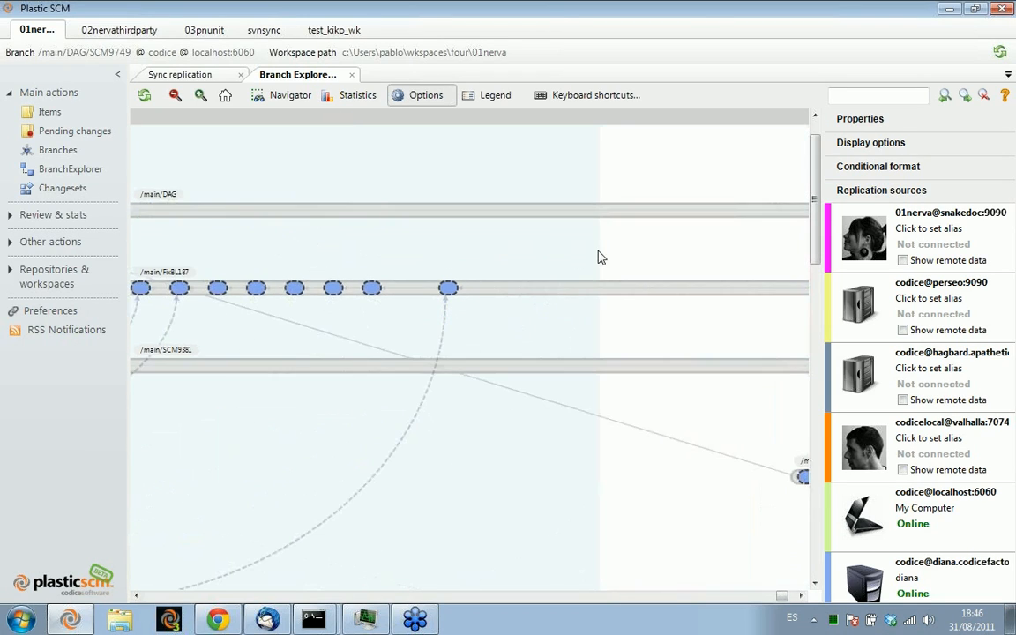
left_click_drag(499, 263, 618, 309)
scroll(618, 309, "down", 5)
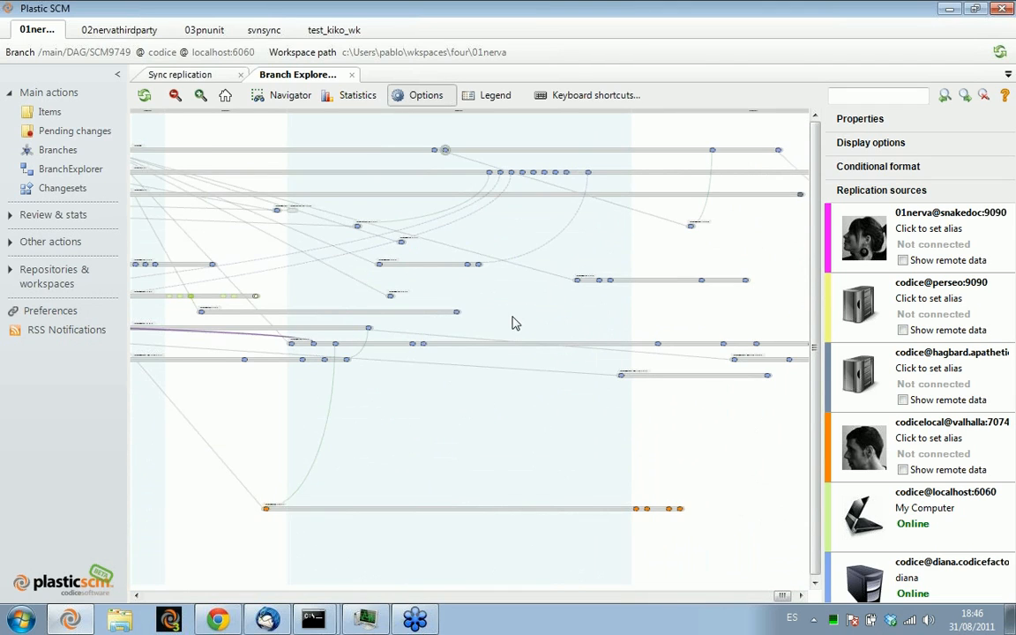
left_click_drag(525, 315, 738, 325)
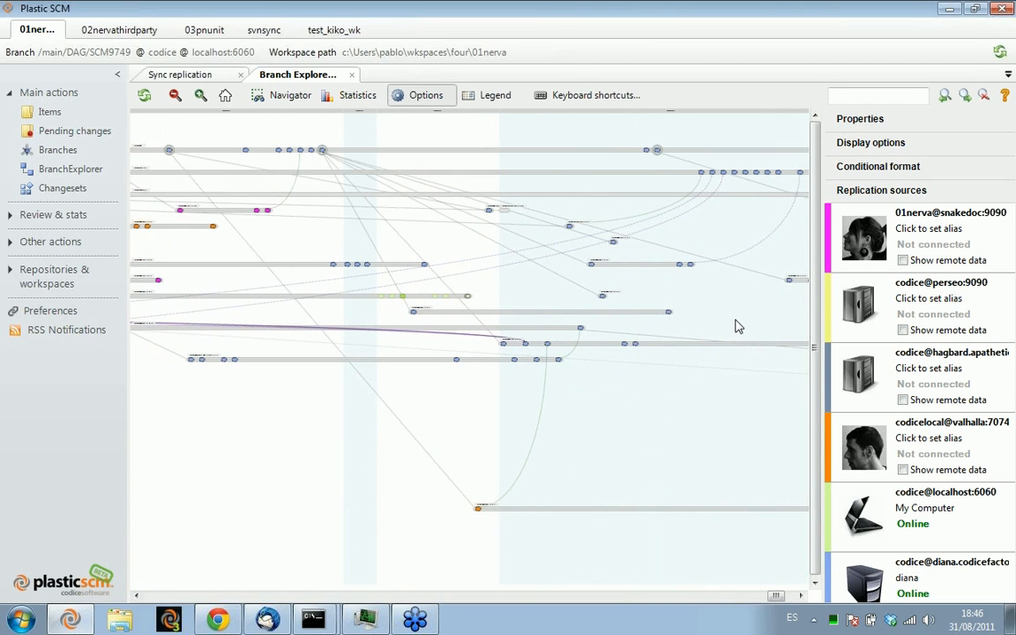
left_click_drag(286, 263, 381, 250)
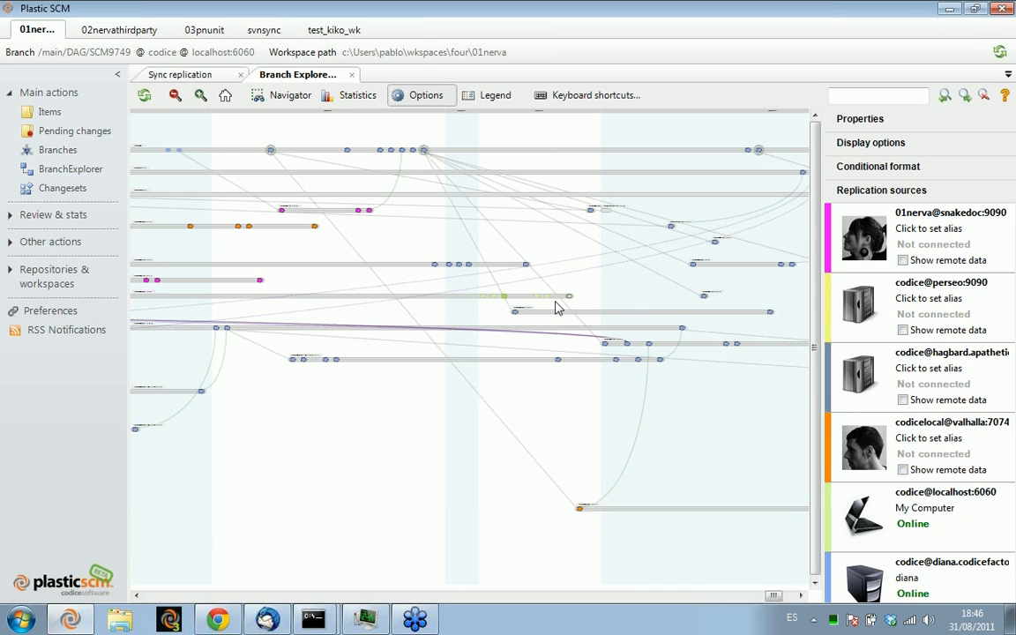
Diff the contents of the last changeset on the remote branch /main/DAG/scm9954
scroll(368, 261, "up", 3)
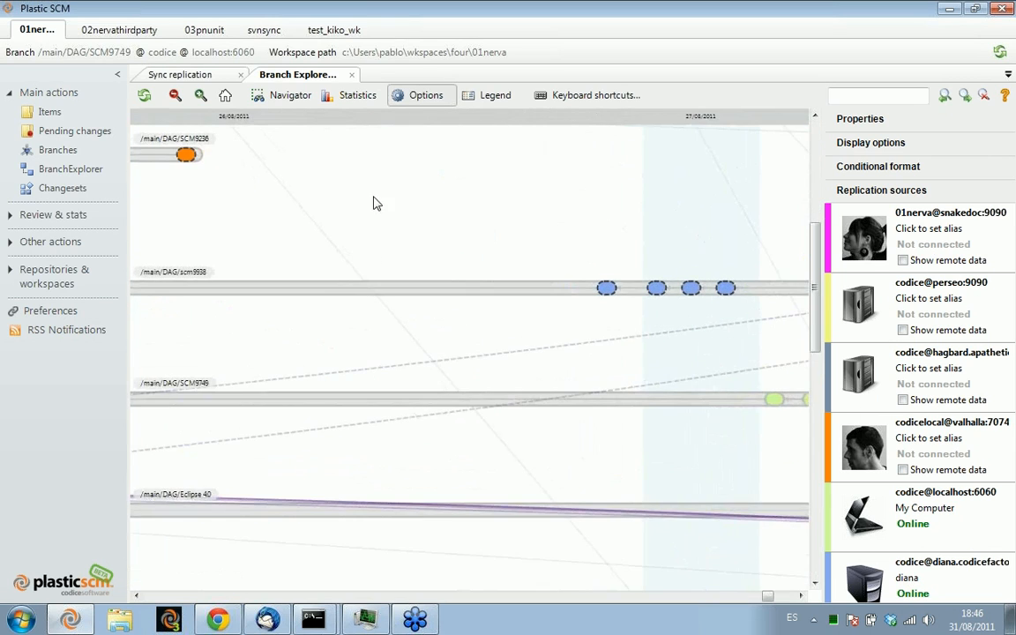
left_click_drag(373, 204, 608, 472)
left_click(585, 405)
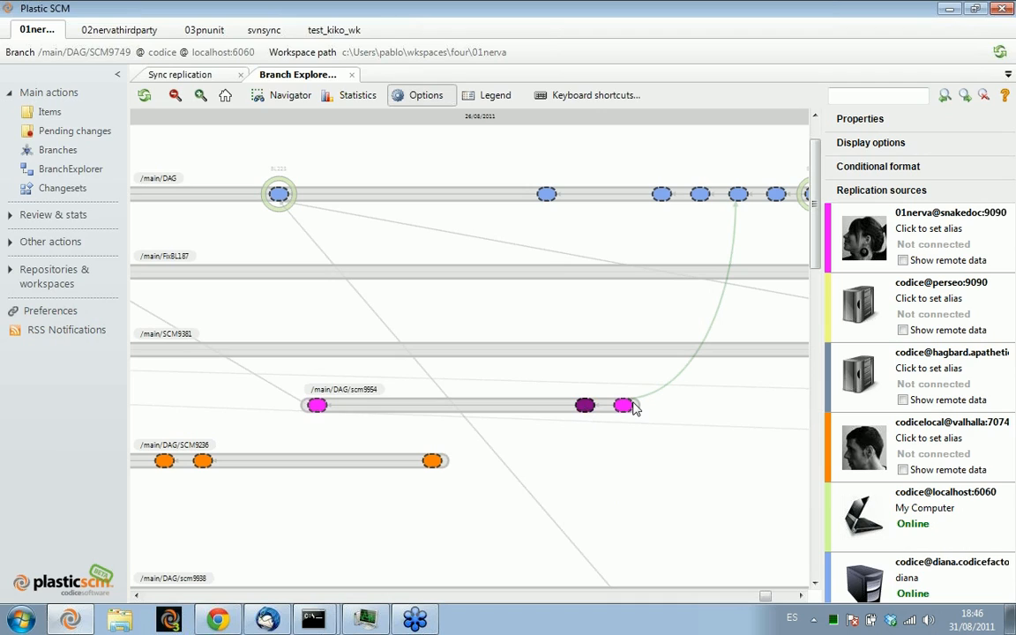
left_click(624, 407)
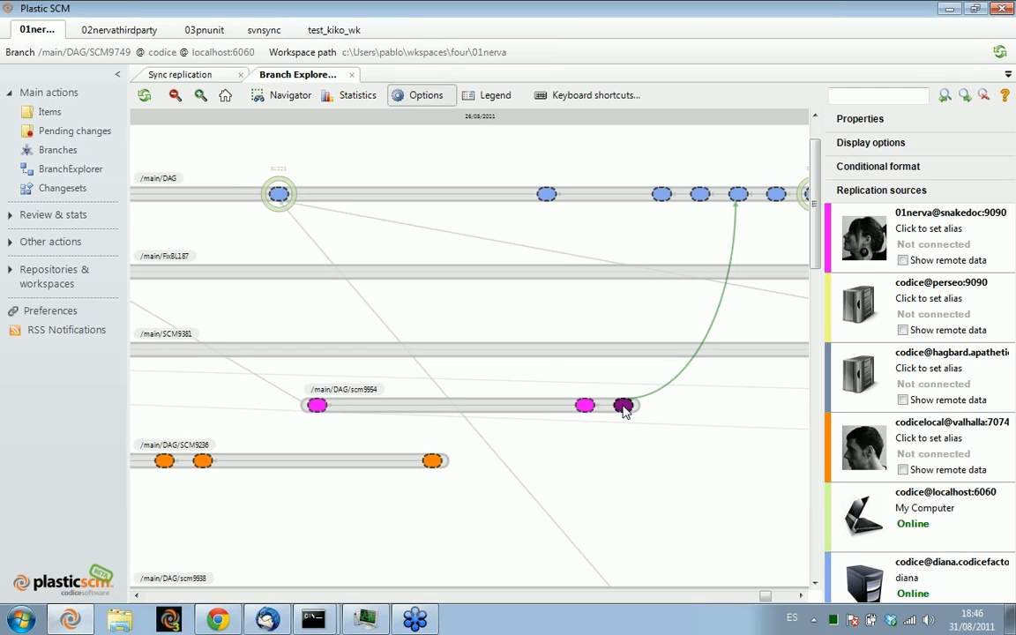
right_click(623, 408)
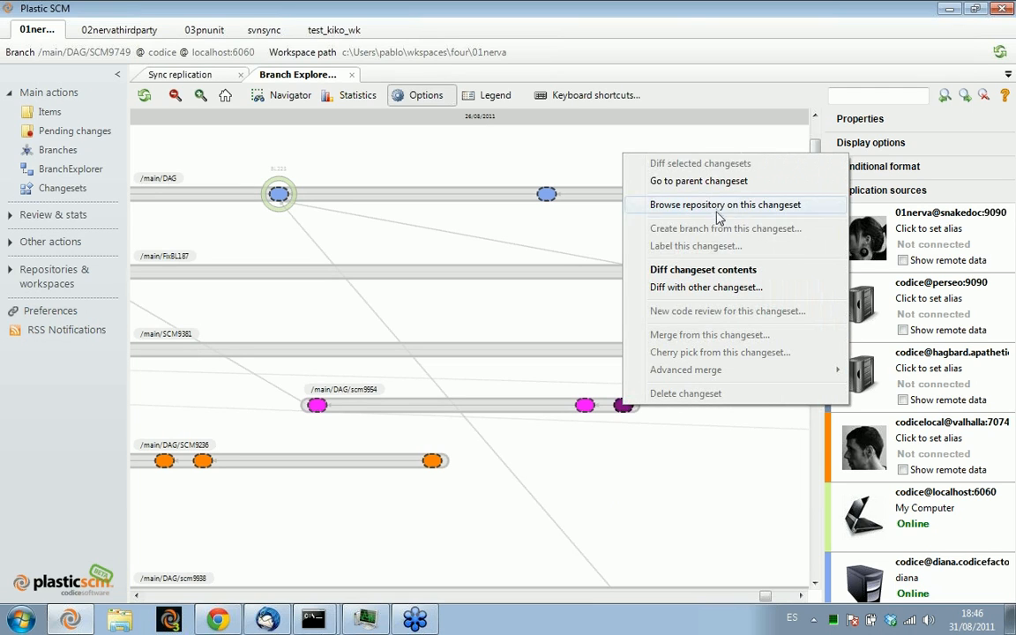
left_click(705, 270)
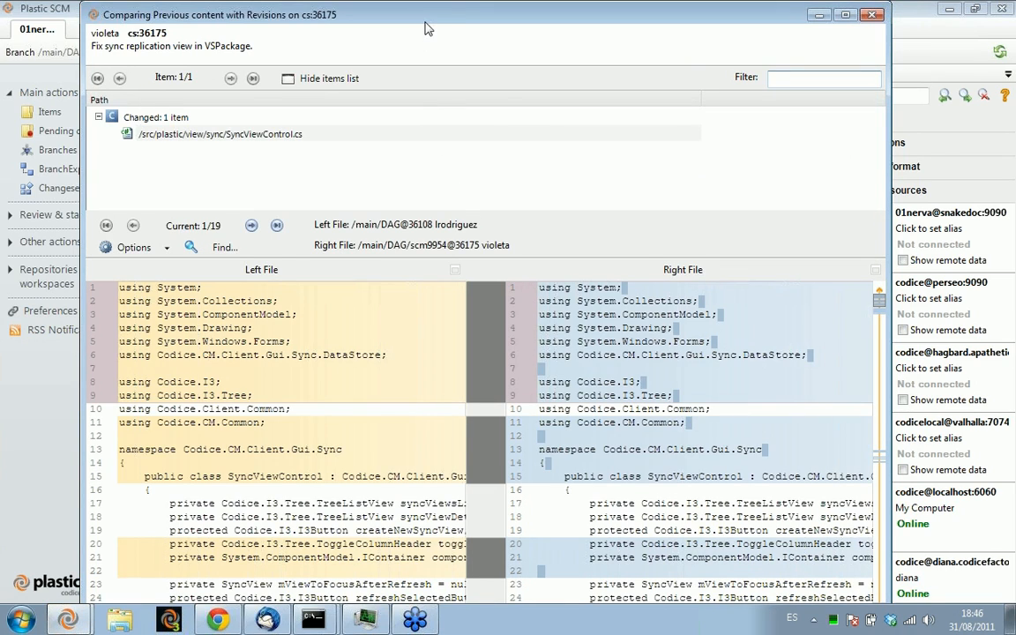
Review the differences in SyncViewControl.cs for changeset 36175 and close the comparison window
left_click_drag(424, 30, 468, 29)
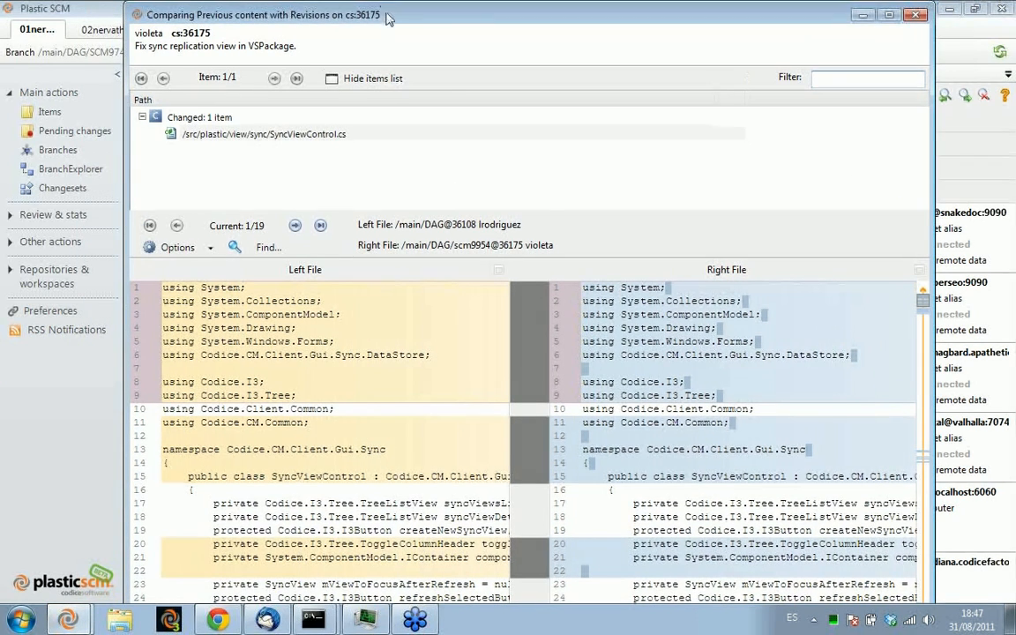
left_click_drag(383, 4, 385, 36)
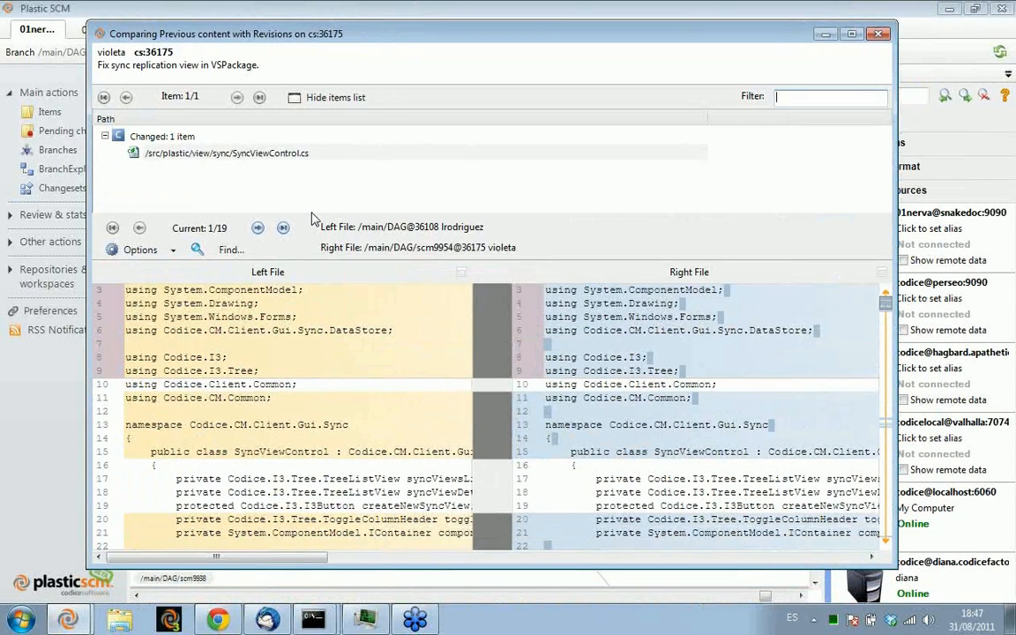
left_click_drag(312, 211, 324, 175)
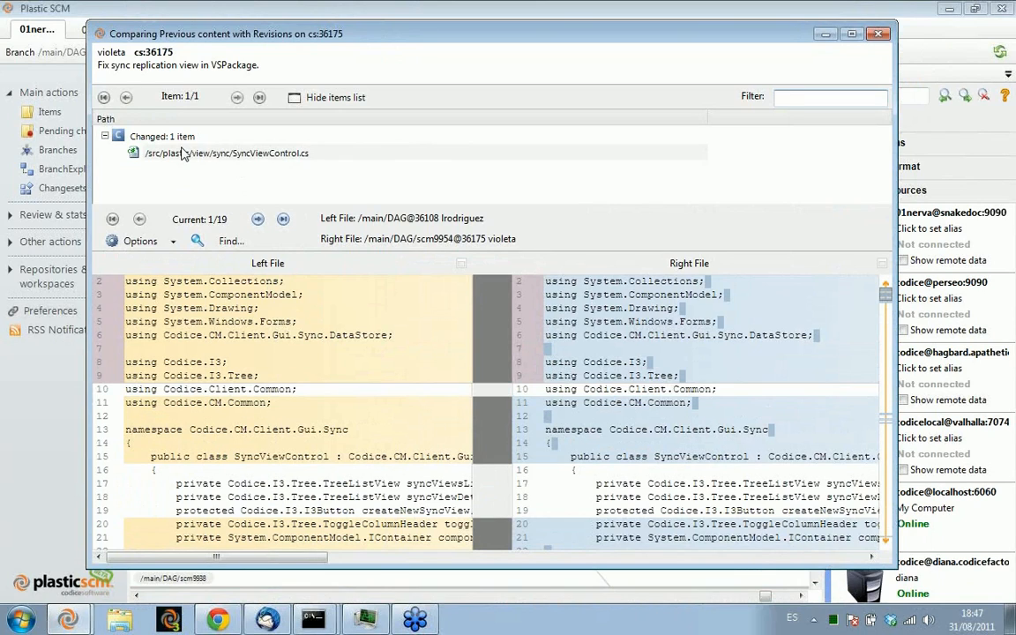
left_click(151, 154)
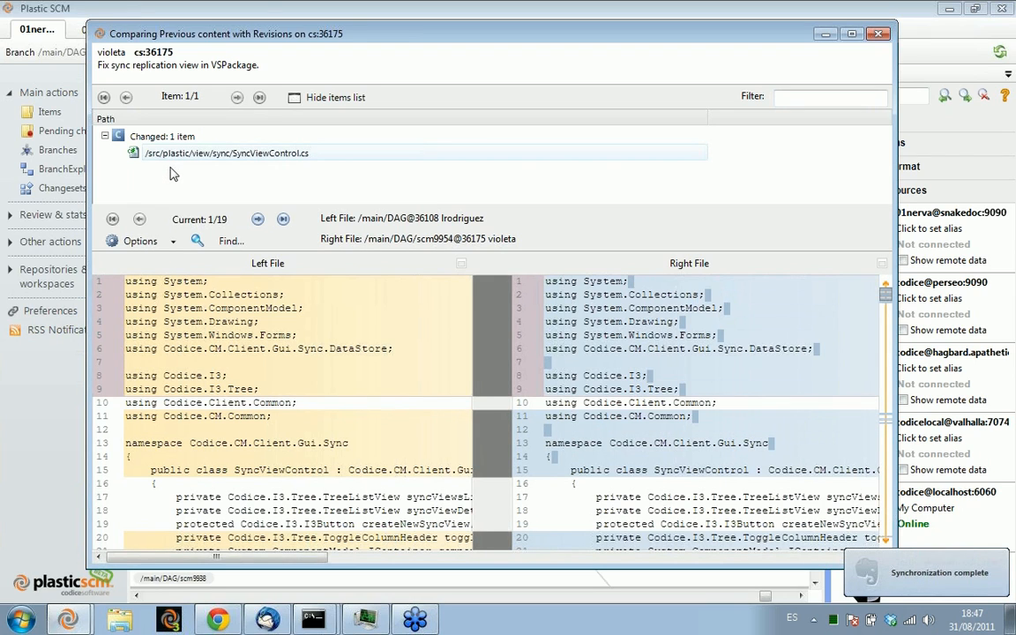
left_click(877, 35)
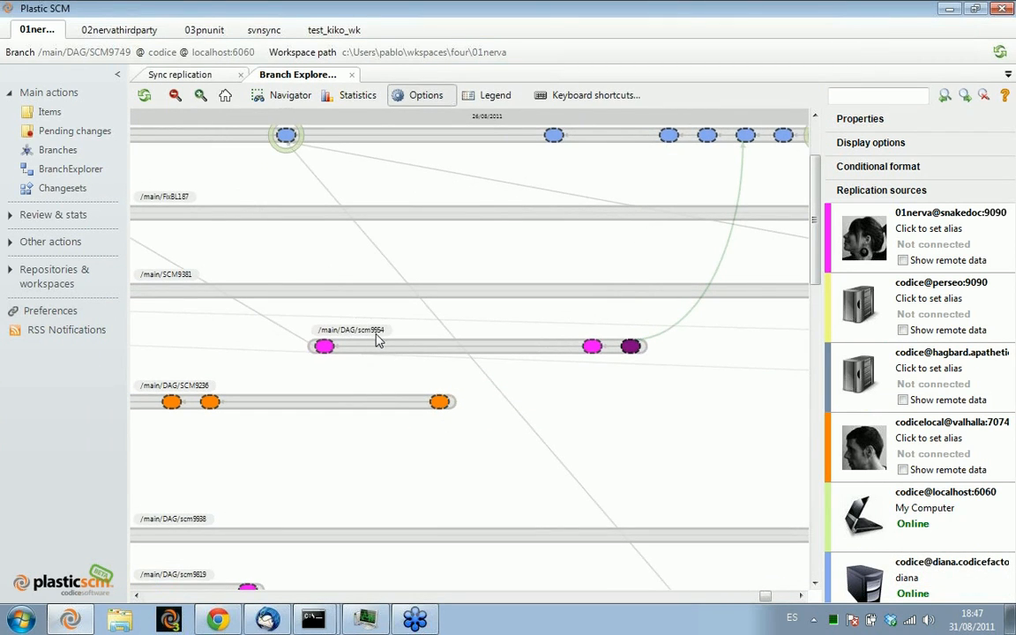
Pull the remote branch /main/DAG/scm9954 from the codice repository on diana into the local codice repository and refresh the diagram
left_click(378, 348)
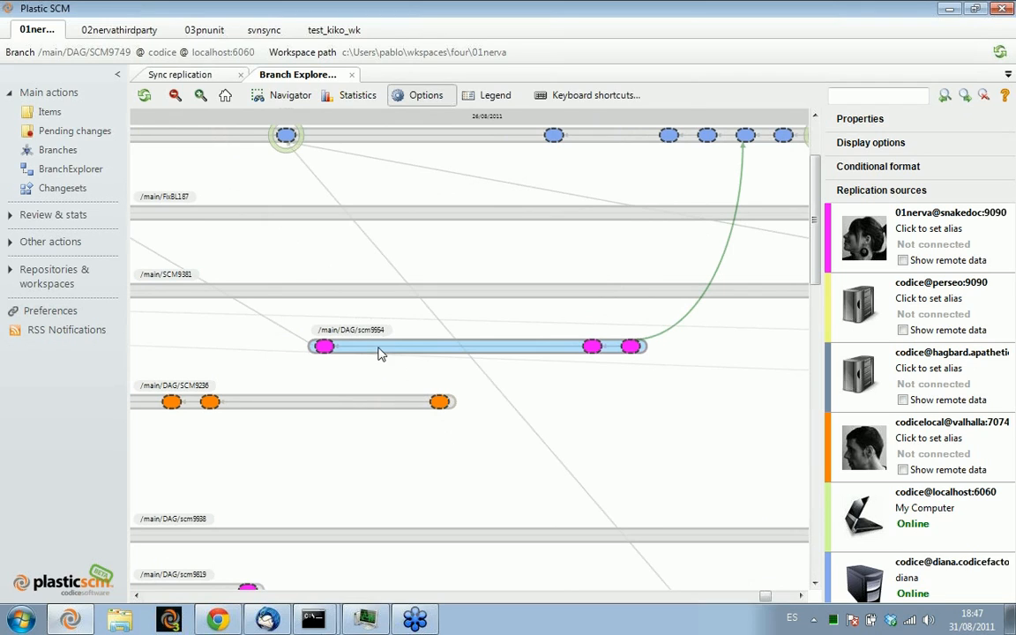
left_click(907, 131)
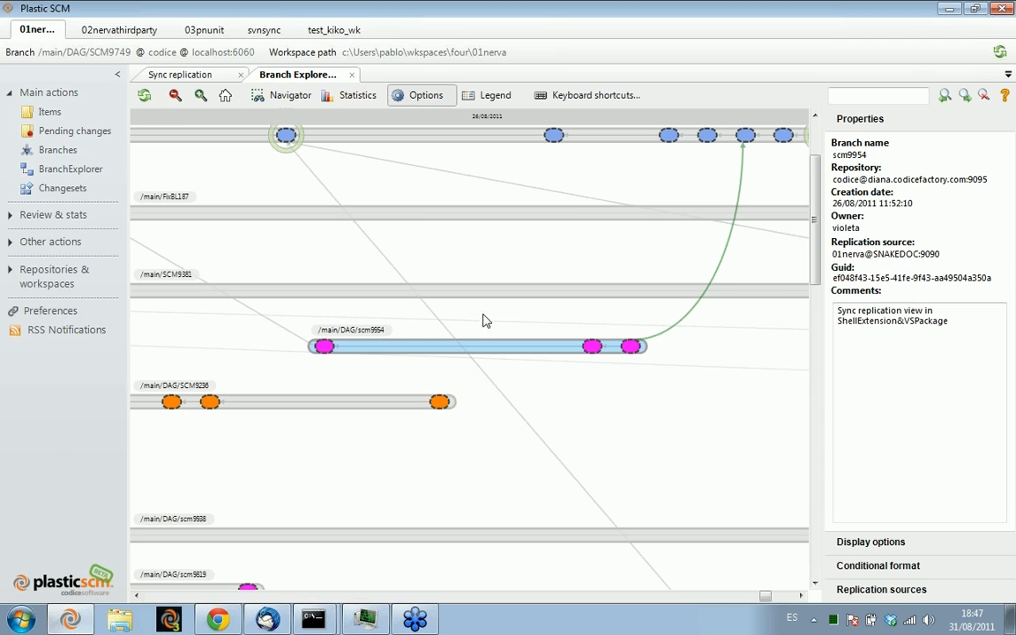
right_click(417, 355)
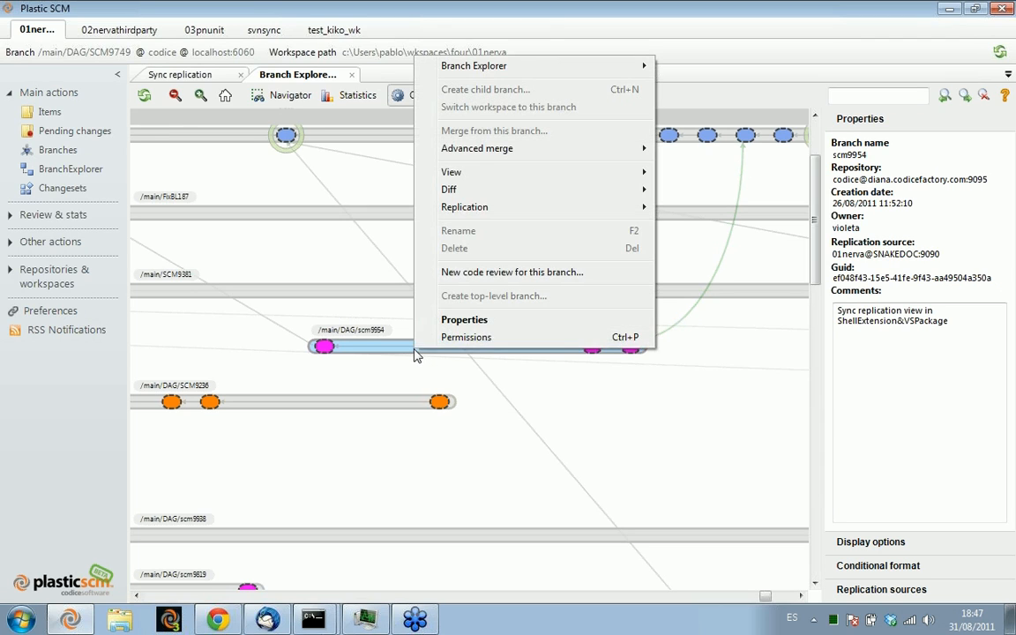
mouse_move(629, 196)
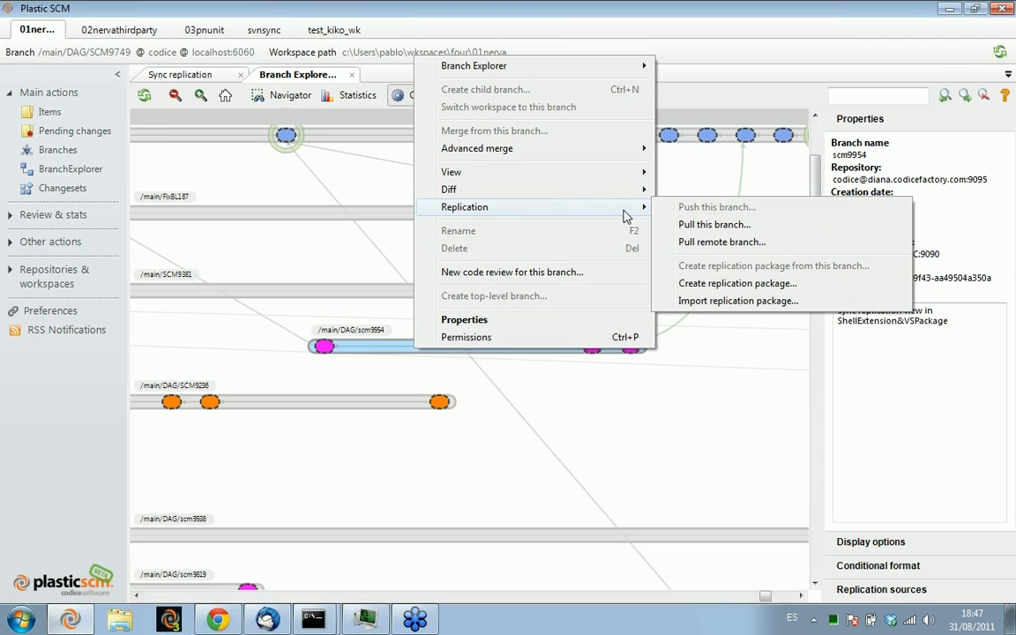
left_click(757, 225)
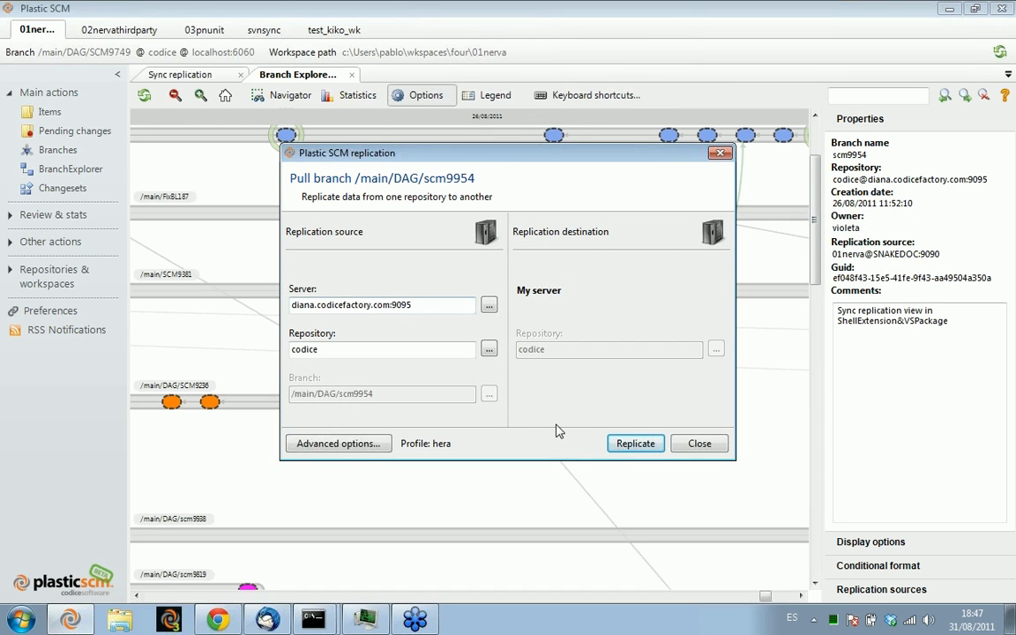
left_click(622, 446)
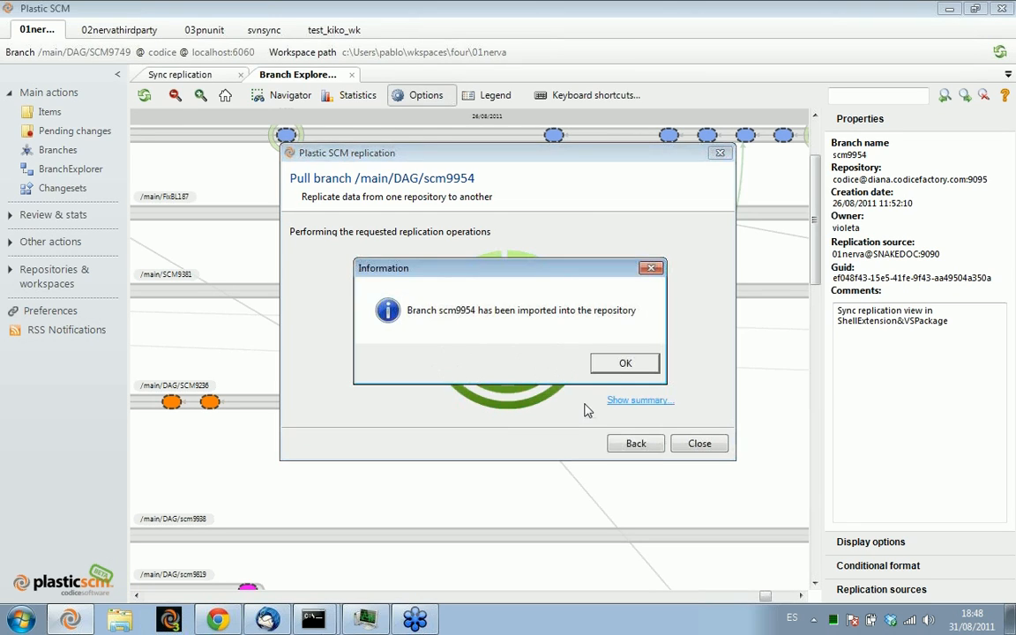
left_click(628, 364)
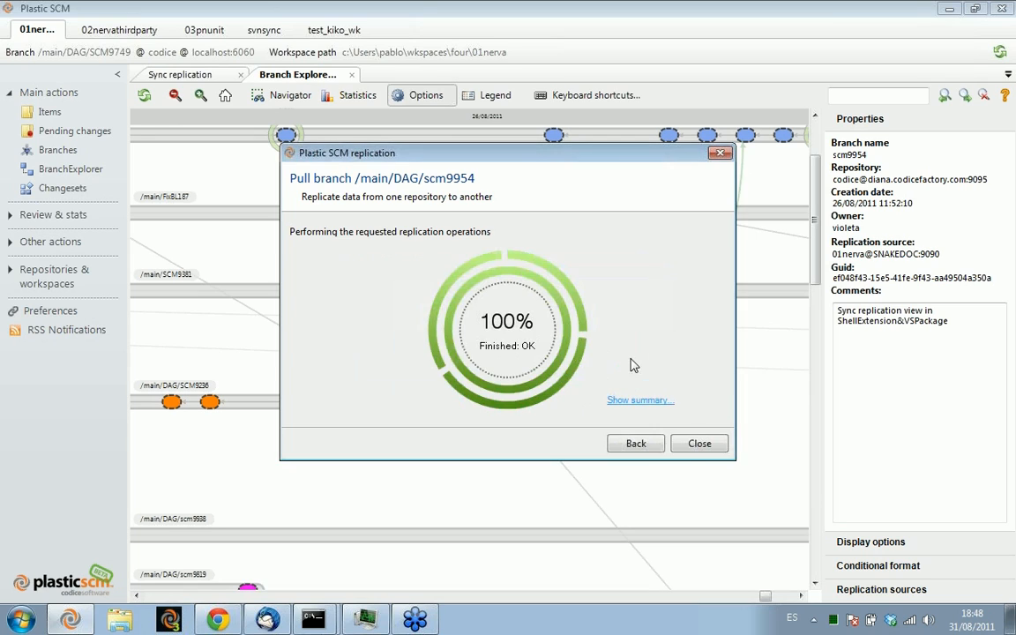
left_click(693, 446)
left_click(145, 95)
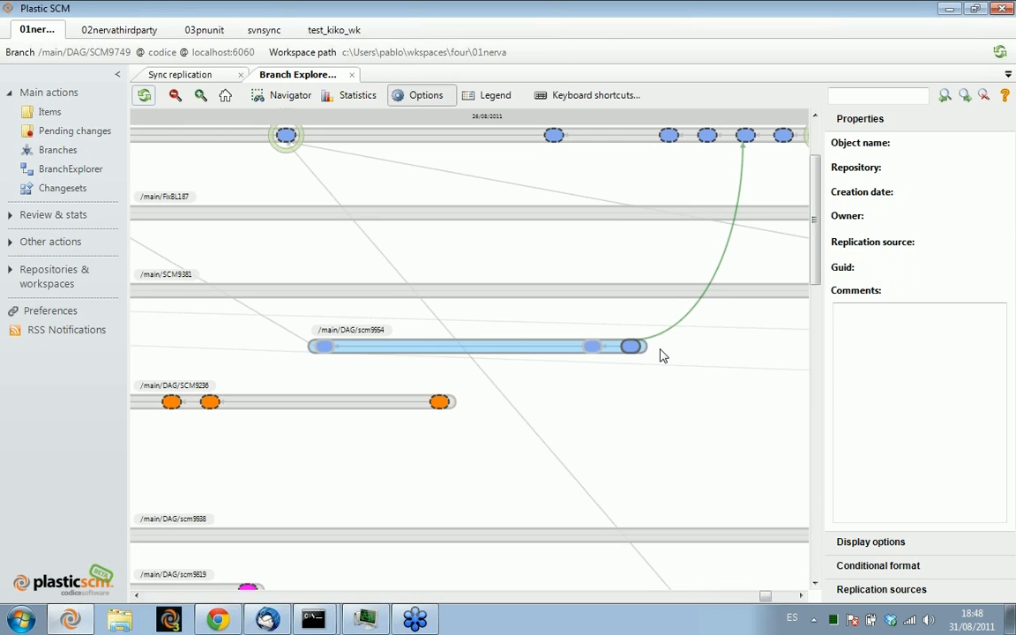
Inspect the properties of the pulled scm9954 branch, label BL223 and the changeset it marks on /main/DAG
left_click(540, 356)
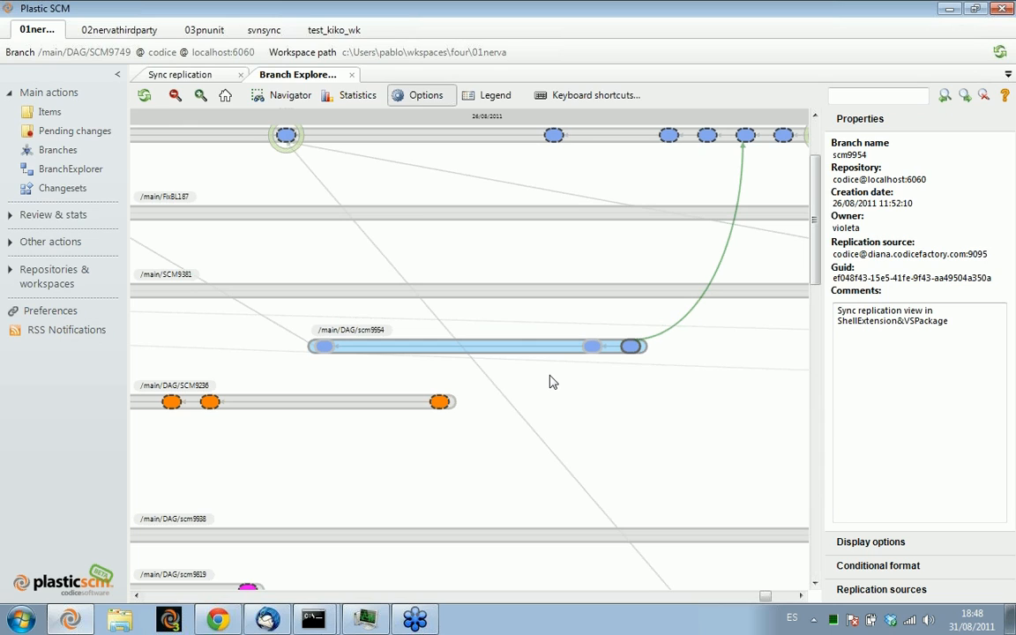
left_click_drag(532, 265, 558, 349)
scroll(385, 280, "up", 1)
left_click_drag(362, 268, 456, 341)
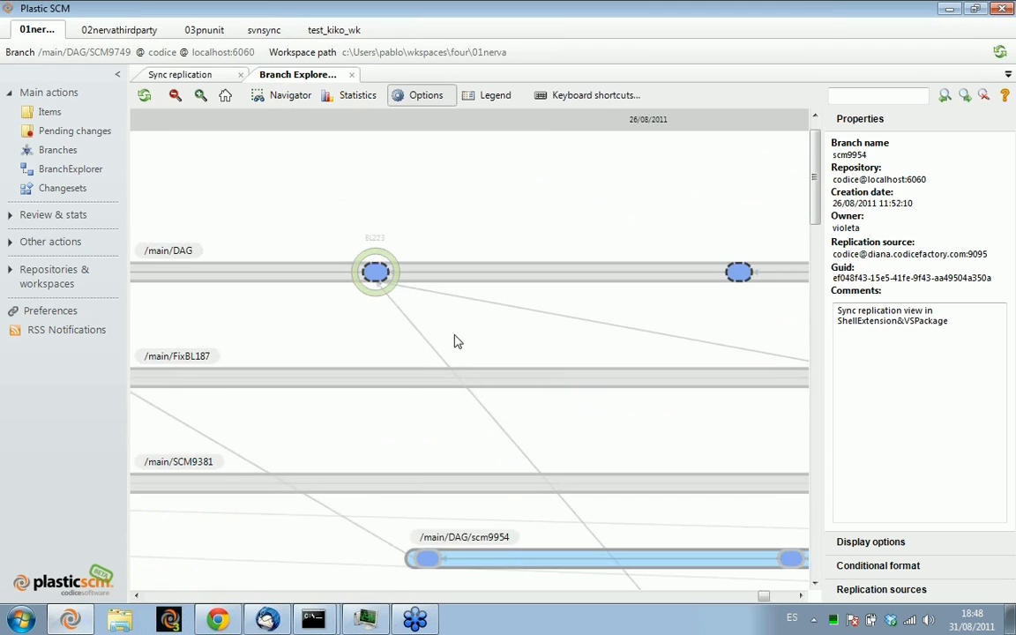
scroll(456, 341, "up", 2)
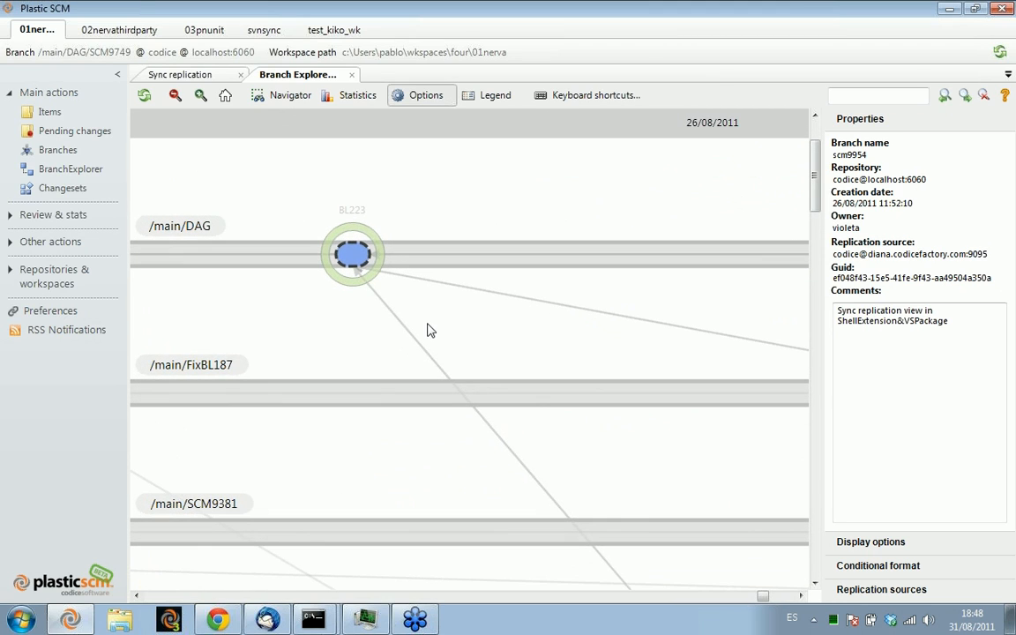
left_click(371, 236)
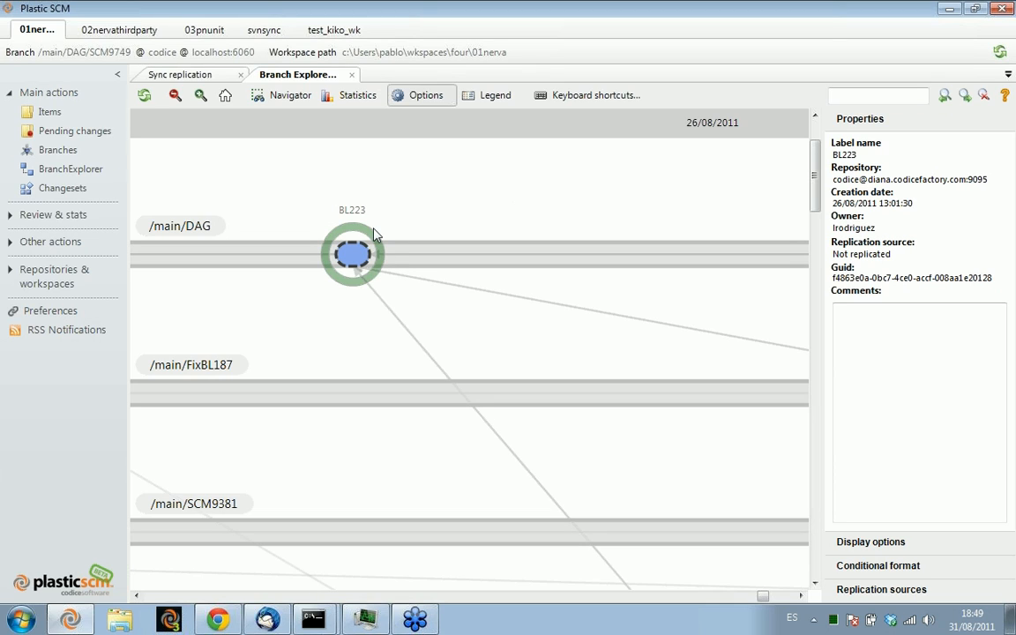
left_click(351, 252)
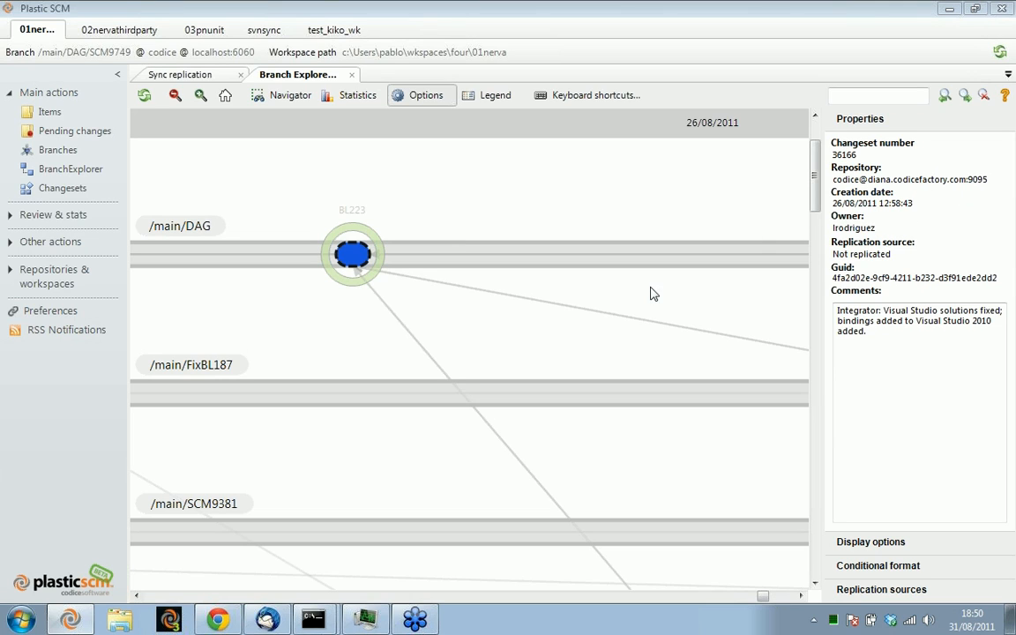
Compare the properties of label BL223 with those of its changeset and the neighbouring remote changeset on /main/DAG
left_click(362, 227)
left_click_drag(441, 208, 215, 195)
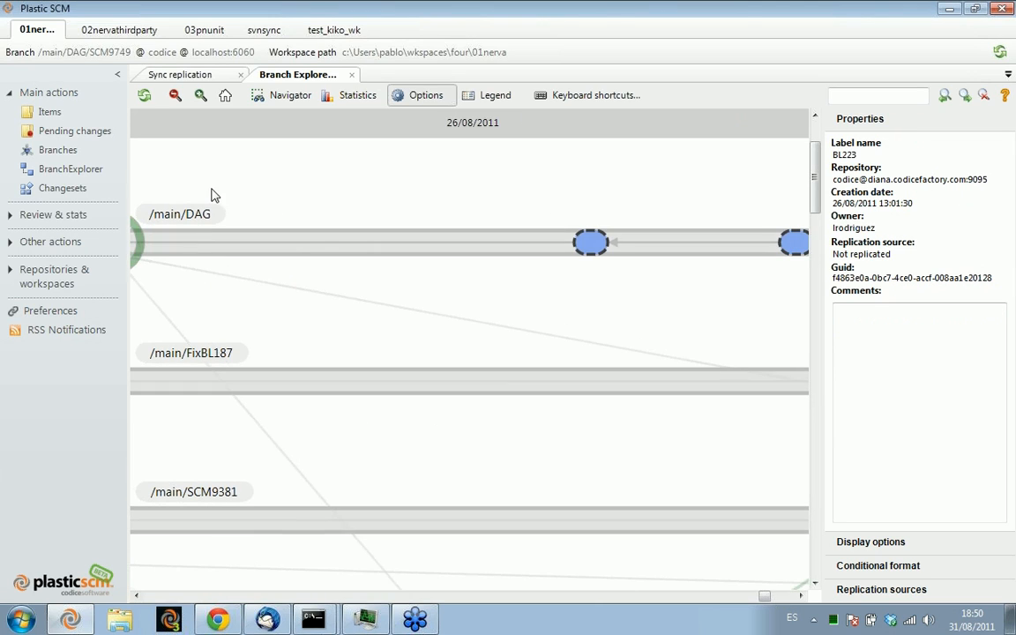
left_click(591, 248)
left_click_drag(435, 195, 732, 194)
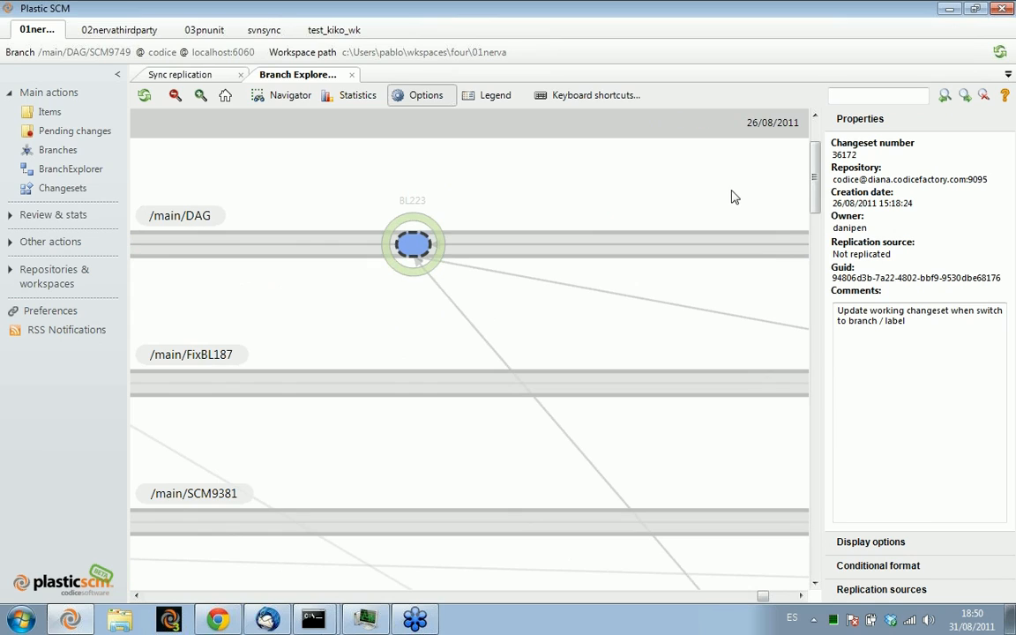
left_click(410, 223)
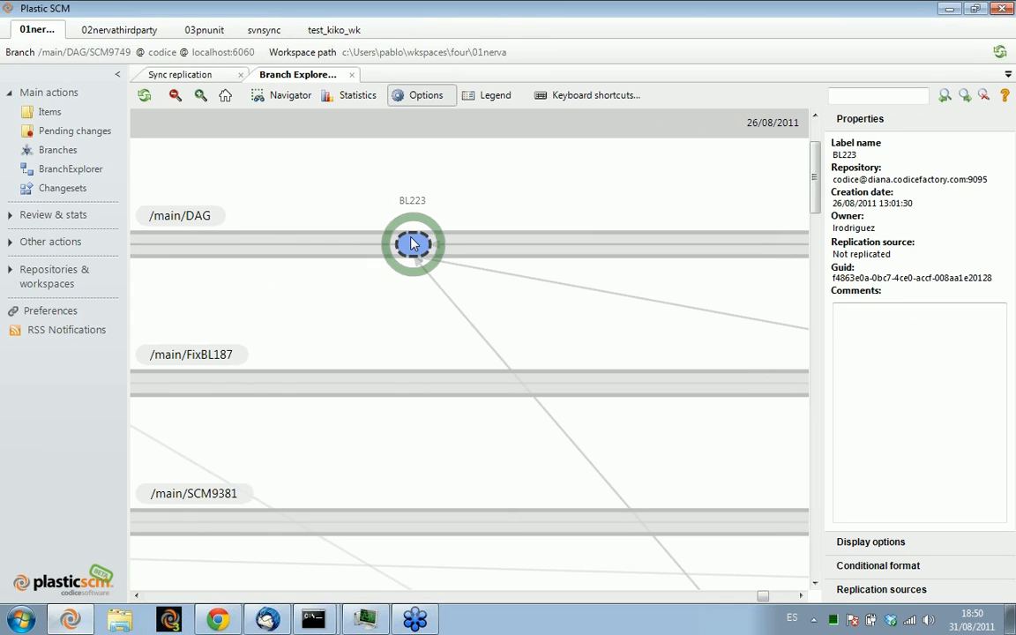
left_click(414, 245)
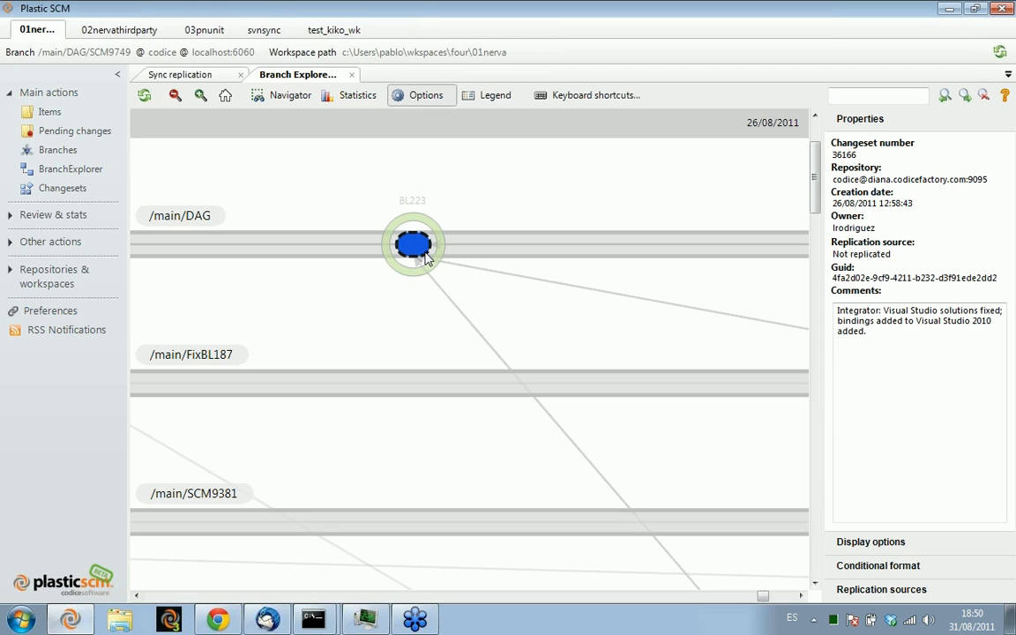
left_click(430, 265)
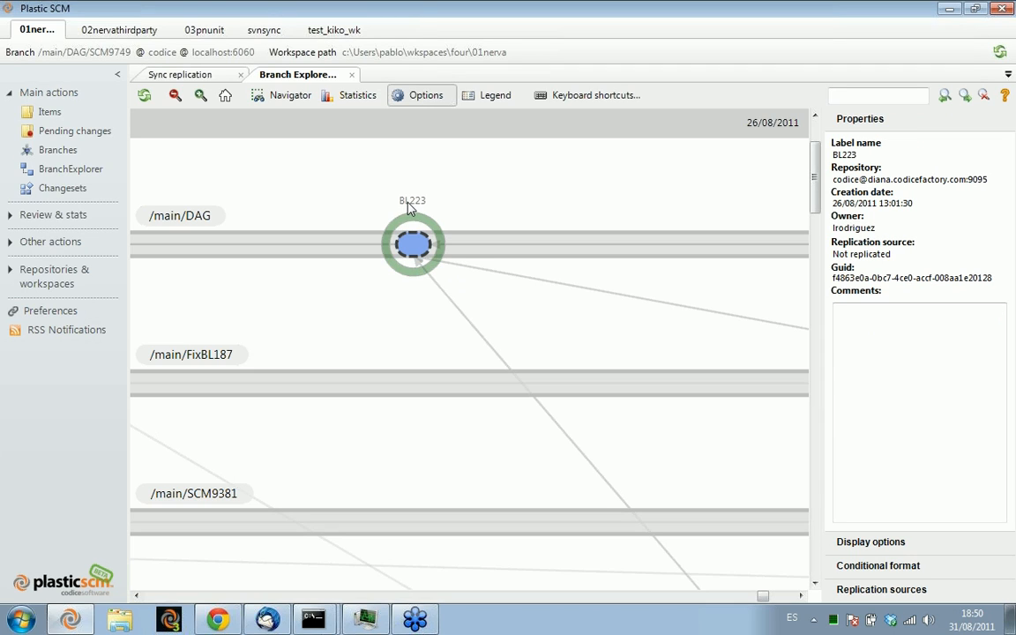
left_click_drag(558, 359, 420, 359)
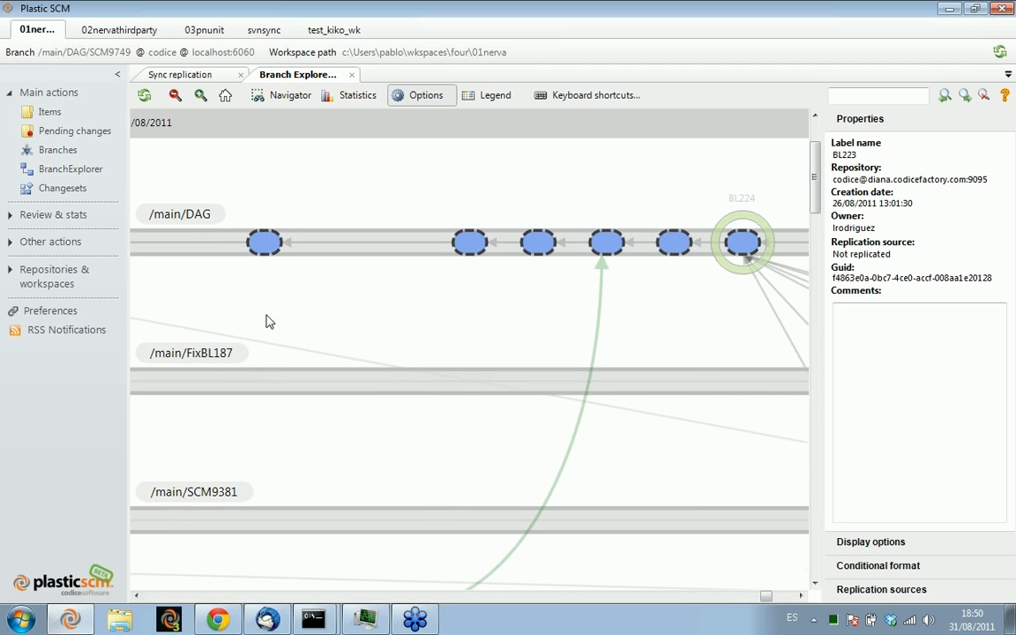
left_click_drag(268, 319, 452, 287)
left_click_drag(320, 267, 595, 245)
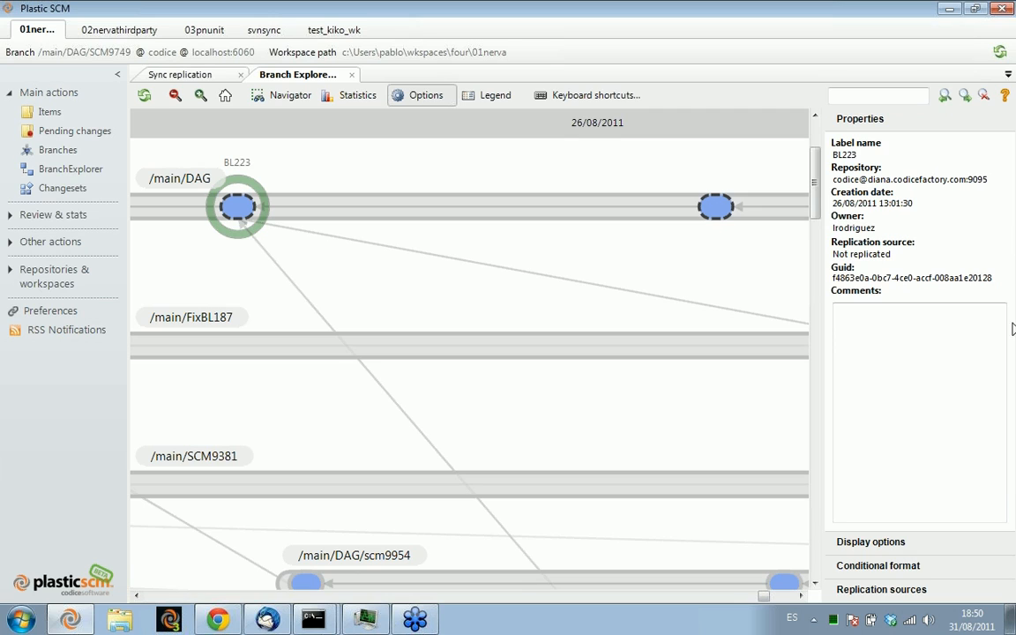
Hide the remote data from the diana replication source in the diagram
left_click(901, 590)
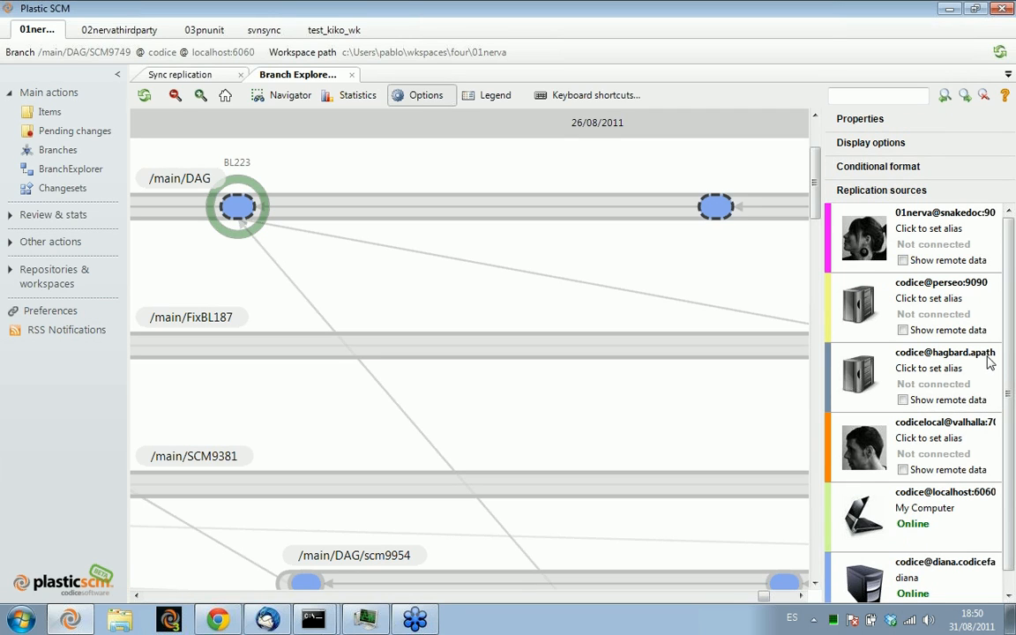
scroll(918, 556, "down", 1)
left_click(903, 589)
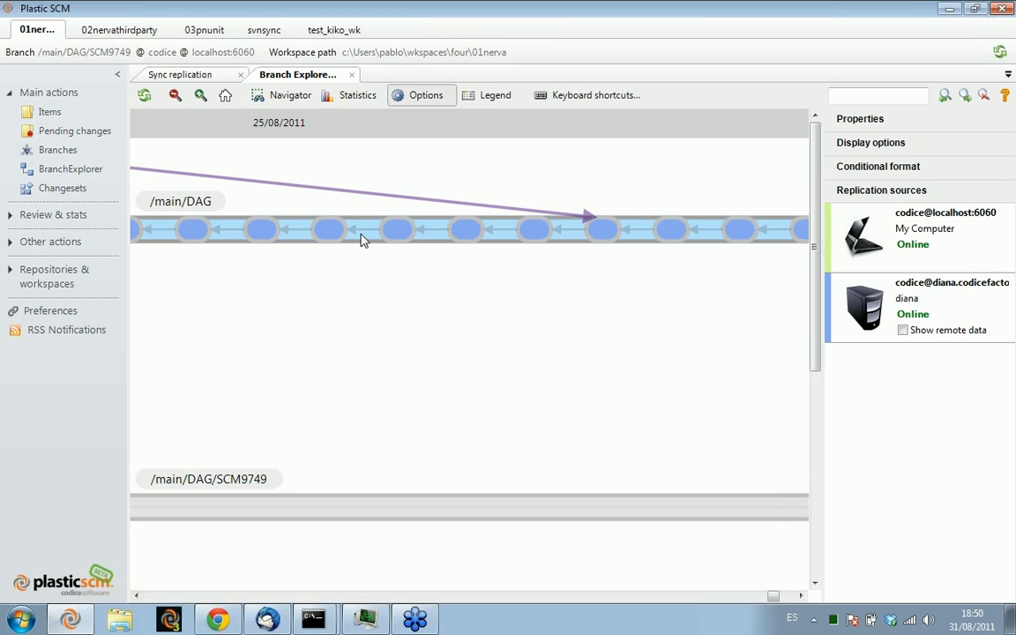
Show the /main/DAG branch together with its related branches in a new Branch Explorer diagram
right_click(362, 237)
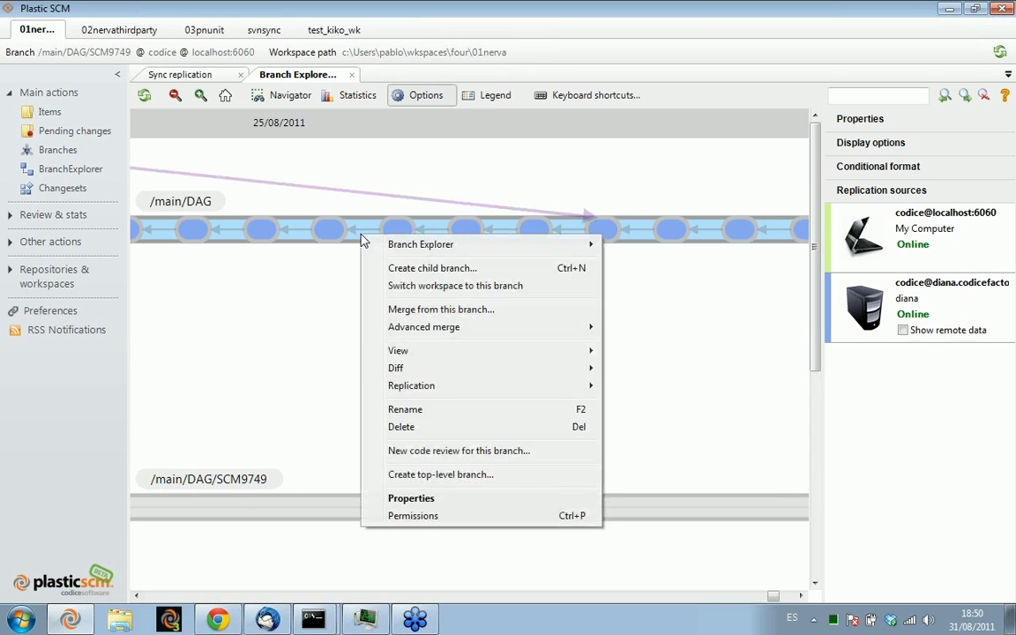
mouse_move(392, 250)
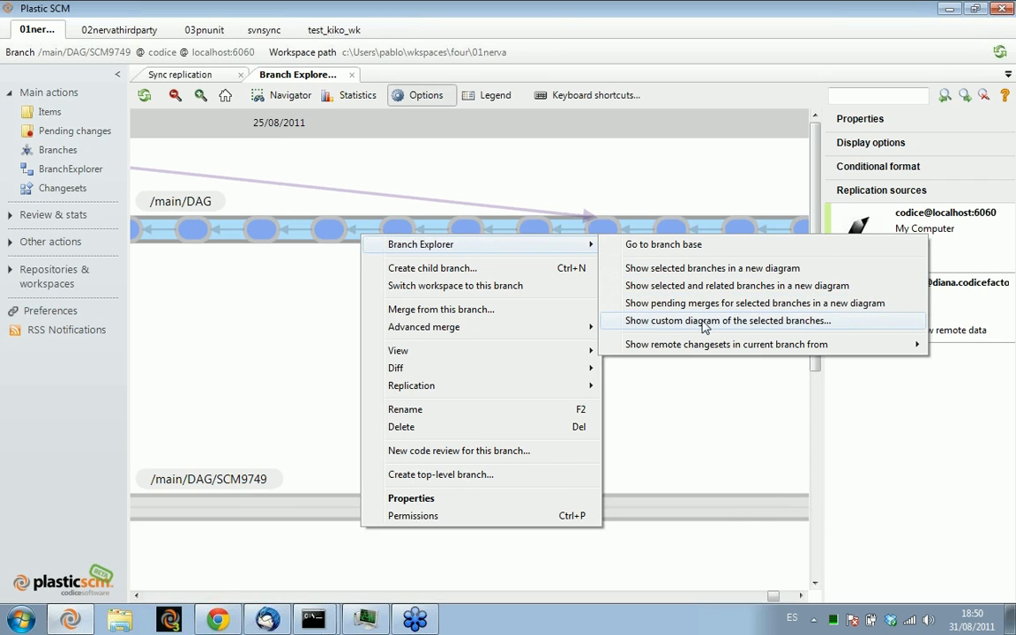
mouse_move(701, 349)
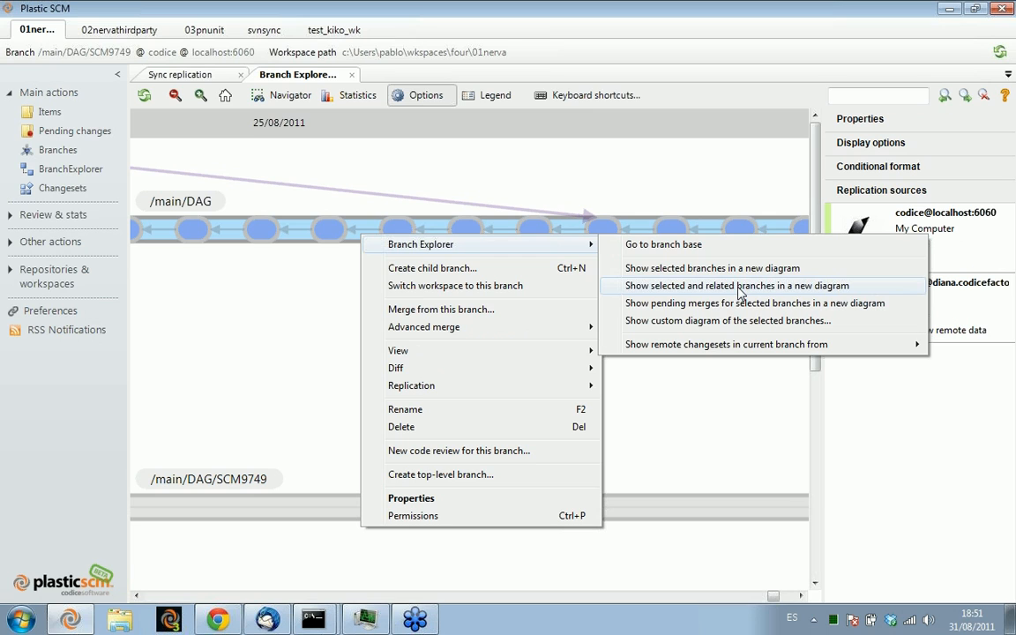
left_click(739, 287)
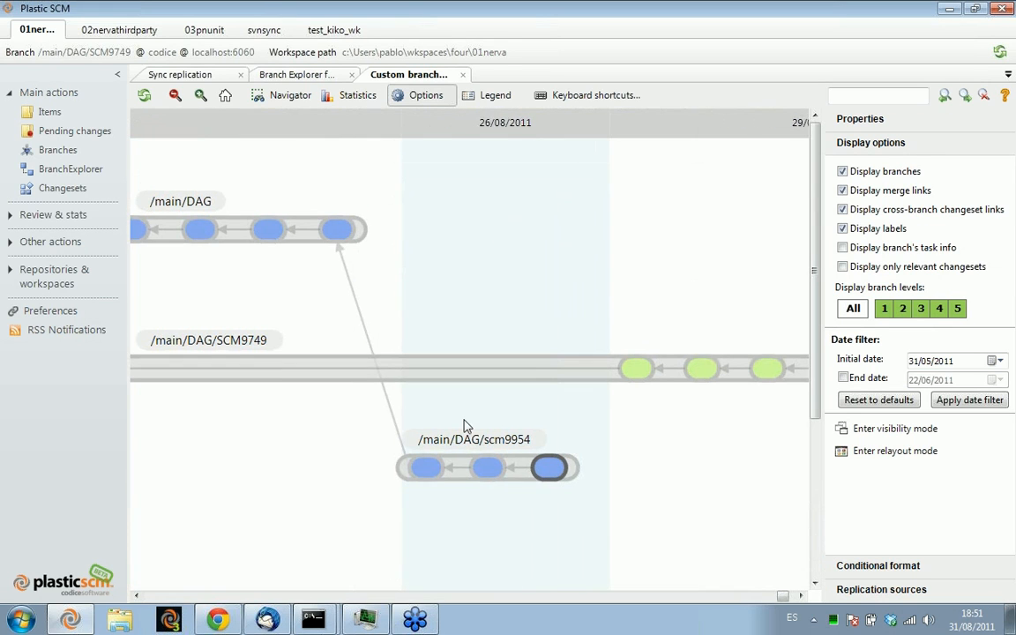
Examine /main/DAG, SCM9749 and scm9954 in the related-branches diagram and close that diagram
left_click_drag(412, 321, 579, 315)
left_click(181, 232)
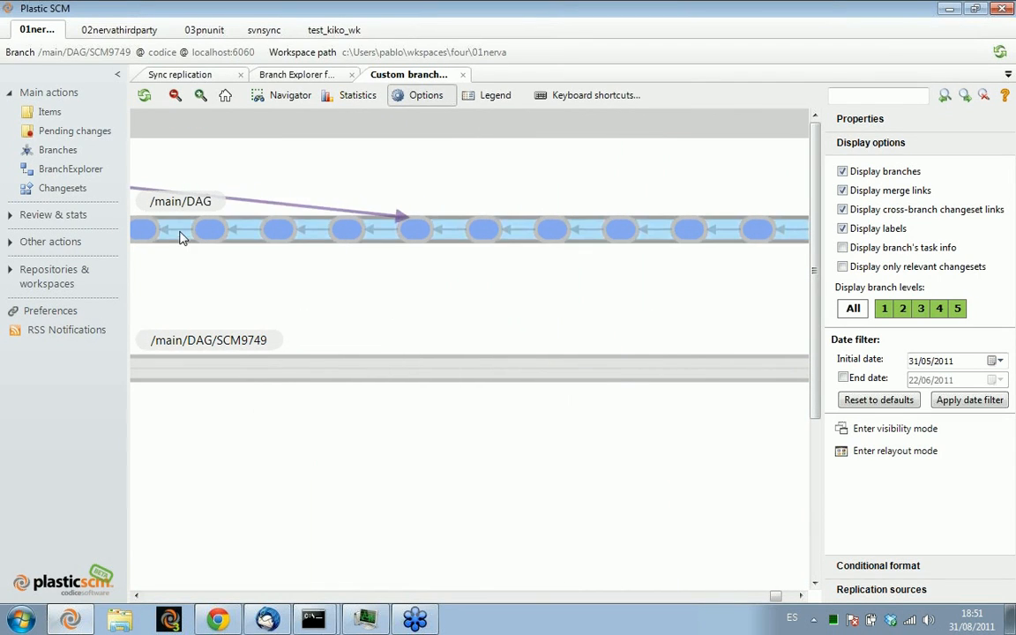
left_click_drag(503, 299, 53, 343)
left_click_drag(739, 342, 554, 322)
scroll(554, 328, "down", 6)
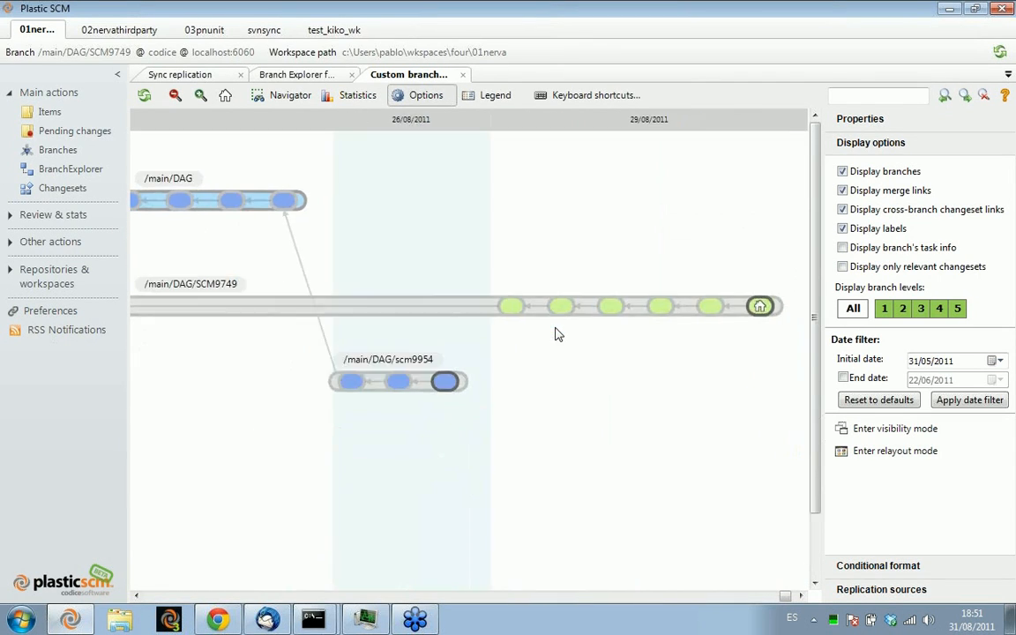
left_click_drag(615, 376, 219, 380)
left_click_drag(665, 380, 400, 374)
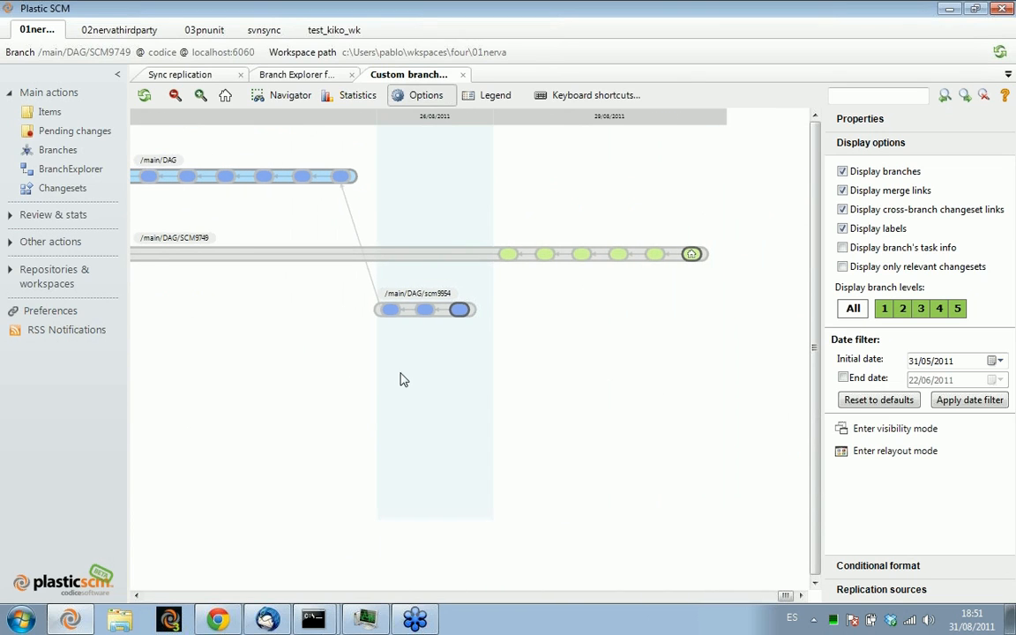
left_click(462, 75)
Examine the /main/DAG branch and the merge link arriving on it in the main Branch Explorer diagram
scroll(543, 305, "down", 3)
left_click_drag(504, 236, 263, 344)
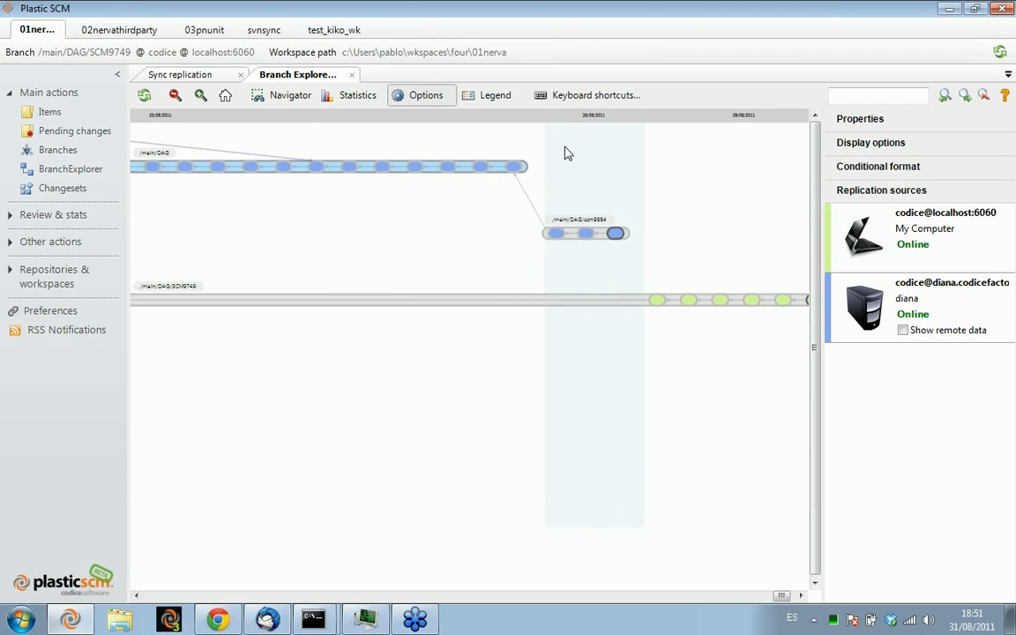
left_click_drag(304, 203, 633, 245)
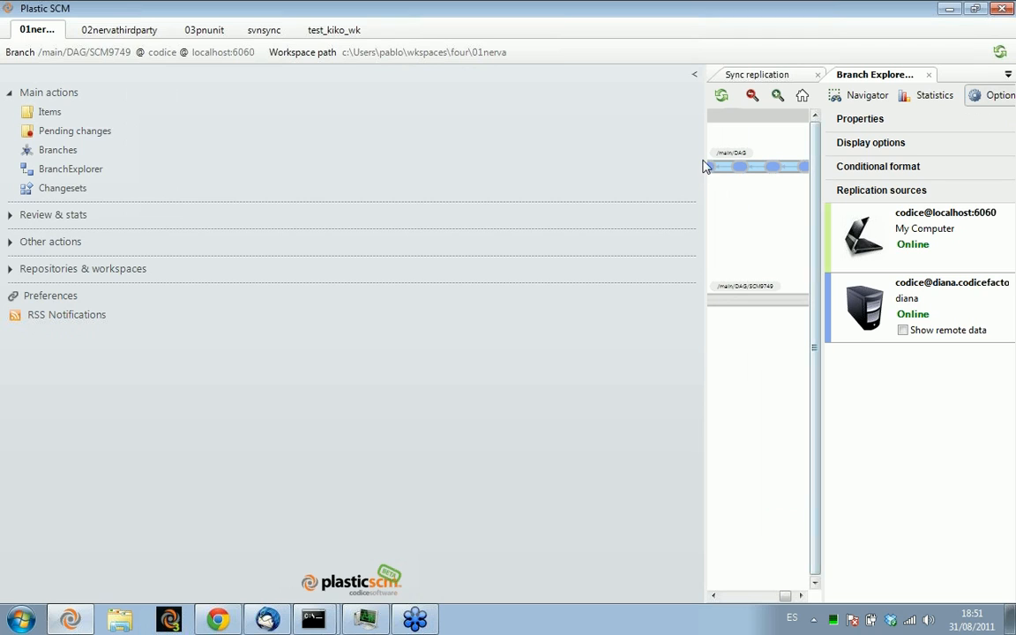
left_click_drag(705, 145, 117, 143)
left_click_drag(315, 231, 385, 374)
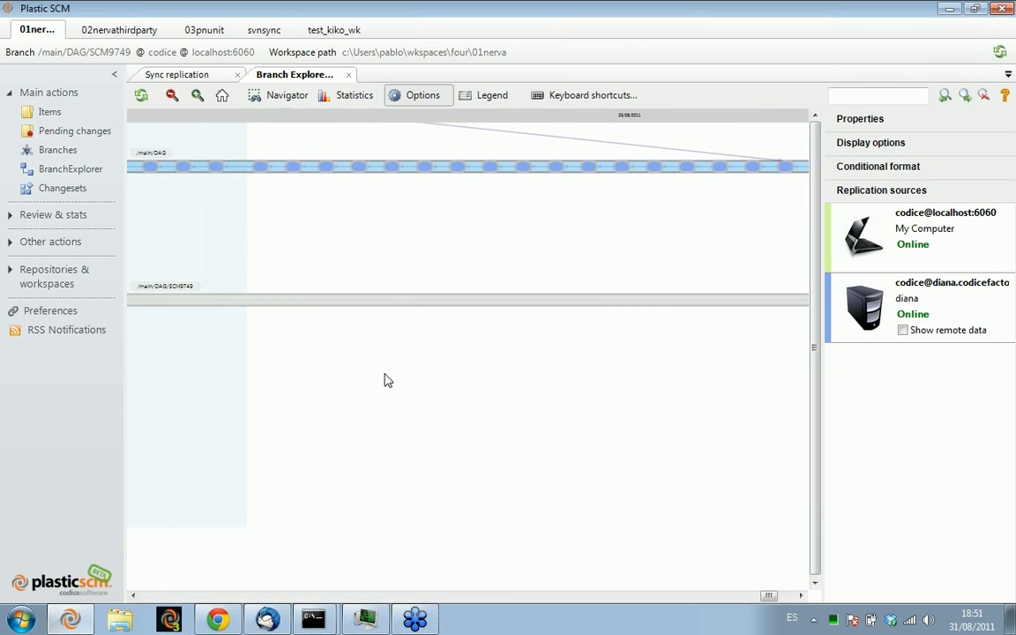
right_click(404, 238)
left_click(383, 232)
scroll(383, 238, "down", 2)
scroll(383, 236, "up", 5)
scroll(399, 228, "down", 2)
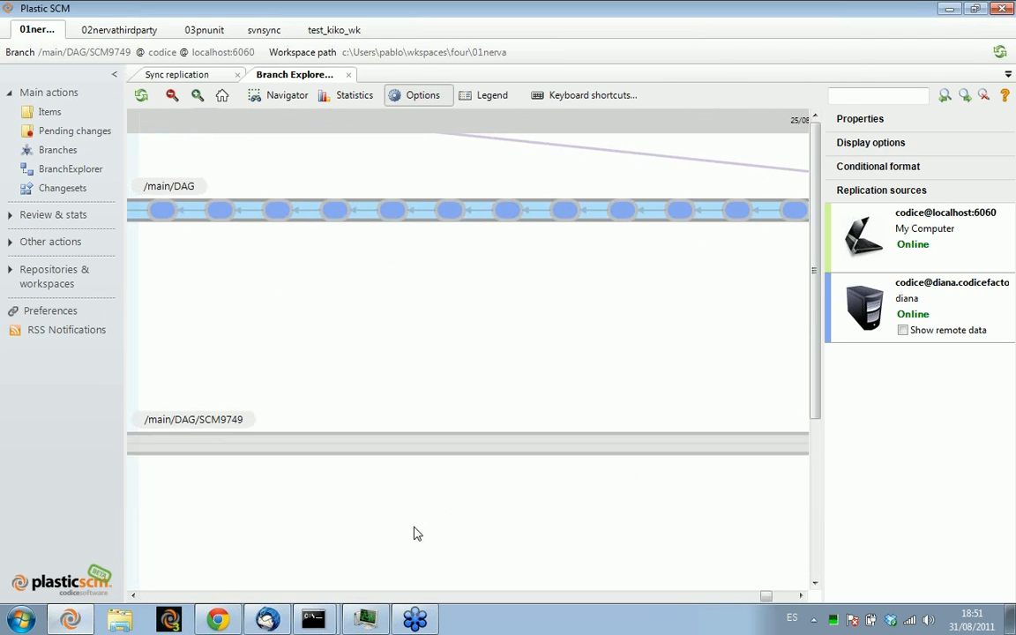
scroll(488, 325, "up", 3)
scroll(554, 287, "up", 1)
scroll(552, 278, "down", 2)
left_click_drag(433, 261, 499, 213)
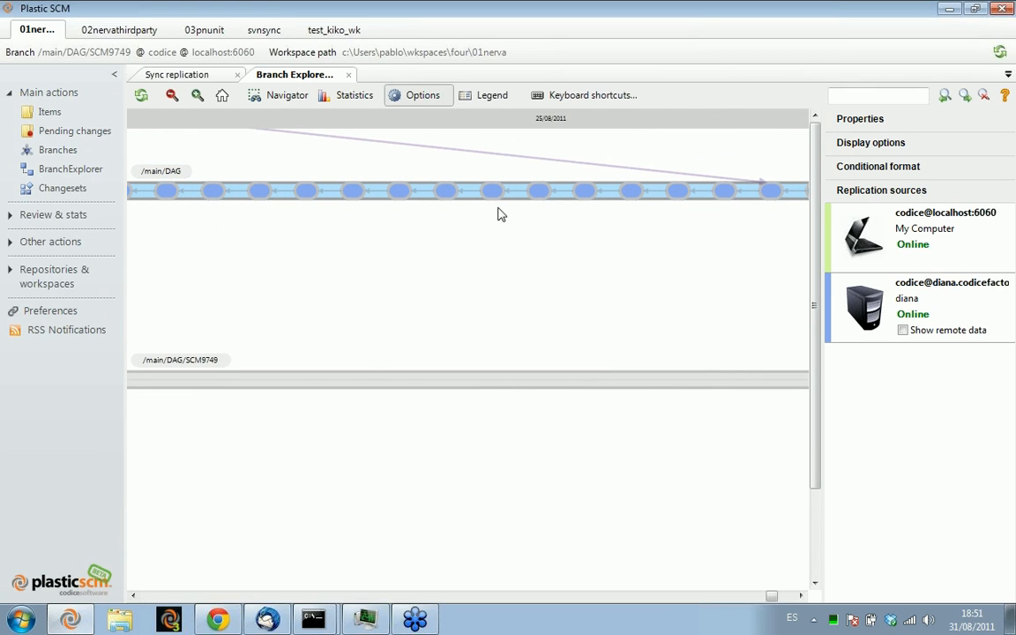
Go to the source changeset of the link arriving on /main/DAG and check the link types in the legend
right_click(497, 156)
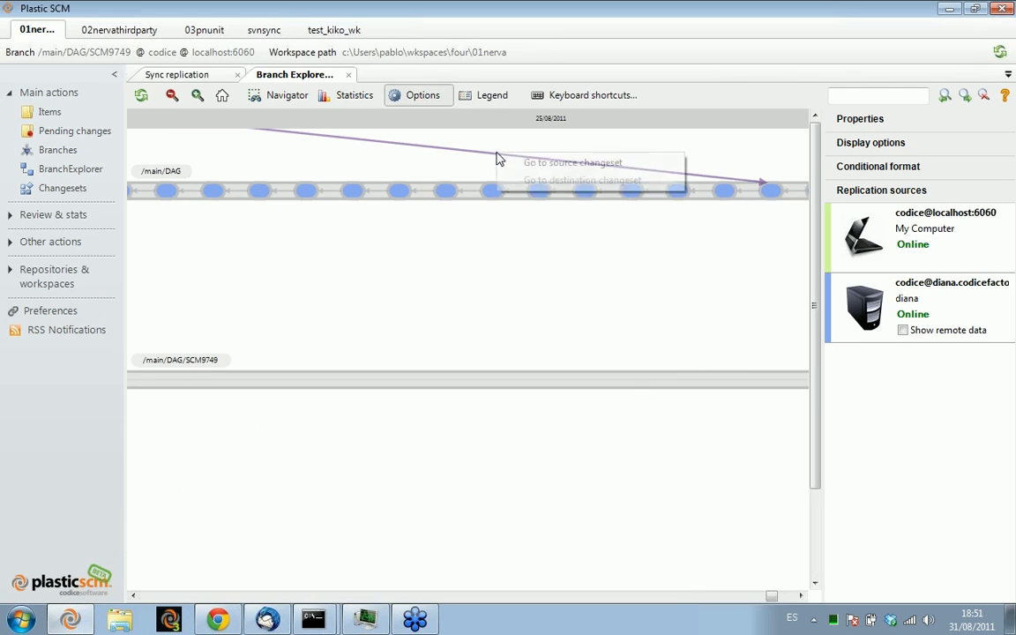
left_click(574, 164)
left_click_drag(593, 232, 408, 231)
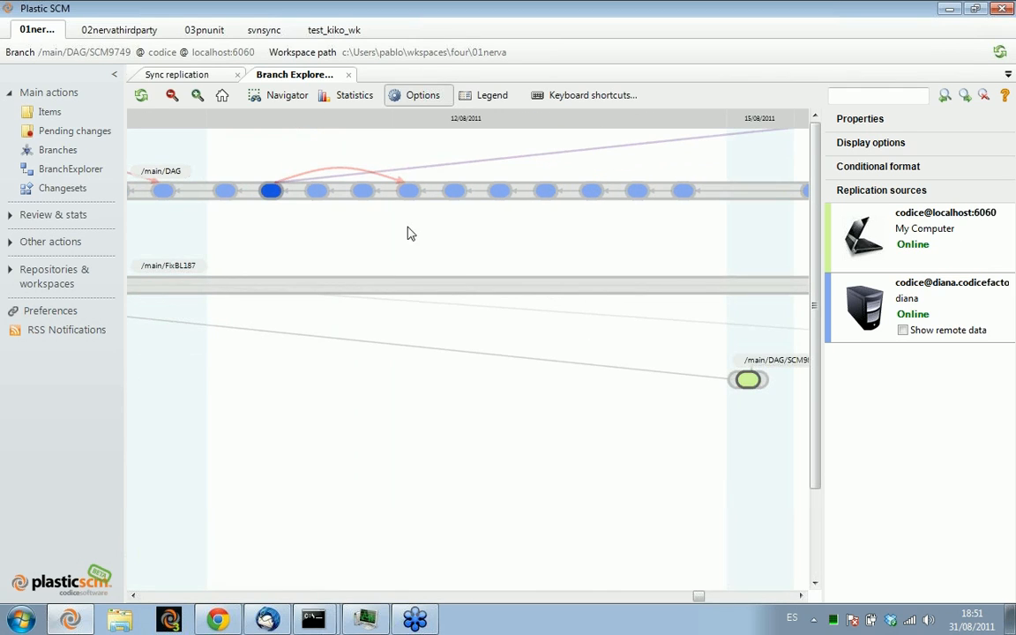
left_click(485, 96)
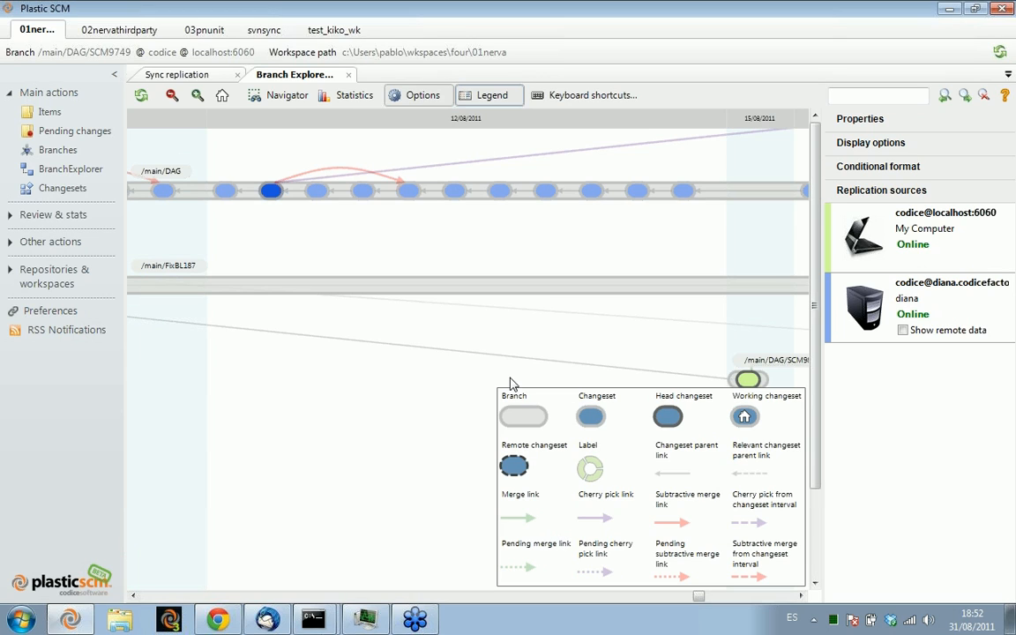
left_click(466, 96)
Return to the newest changesets in the diagram and open the conditional format settings
left_click_drag(656, 228, 65, 221)
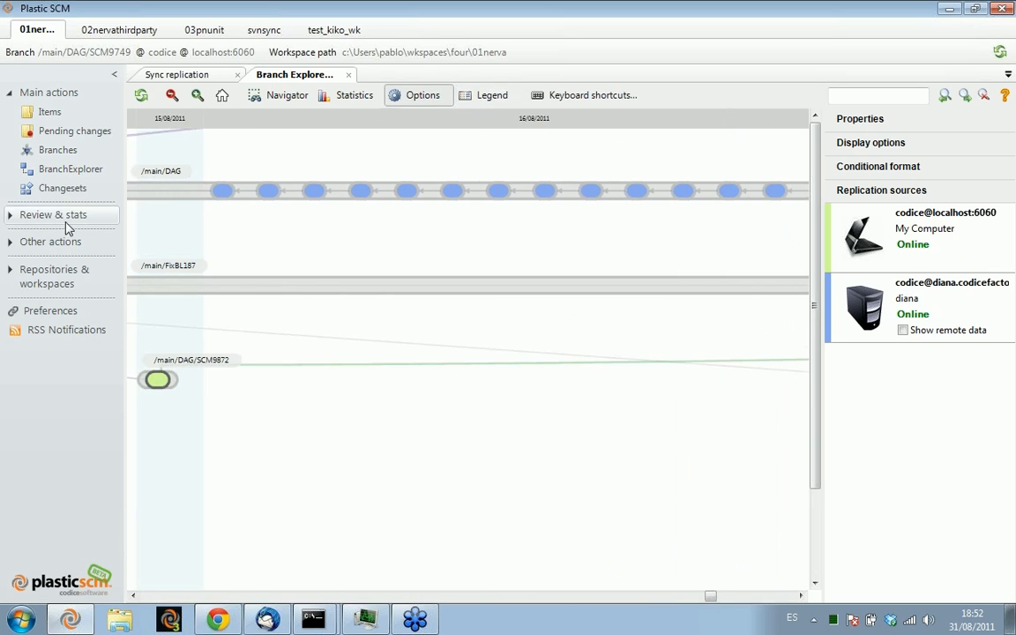
left_click_drag(734, 239, 123, 240)
left_click_drag(724, 596, 809, 598)
left_click_drag(483, 294, 599, 240)
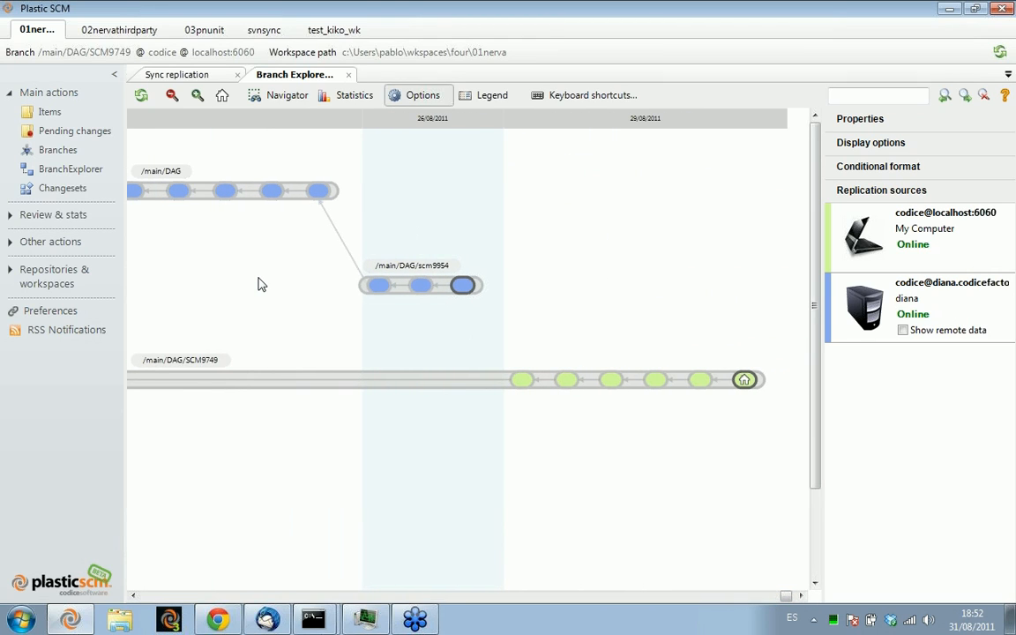
scroll(261, 284, "up", 1)
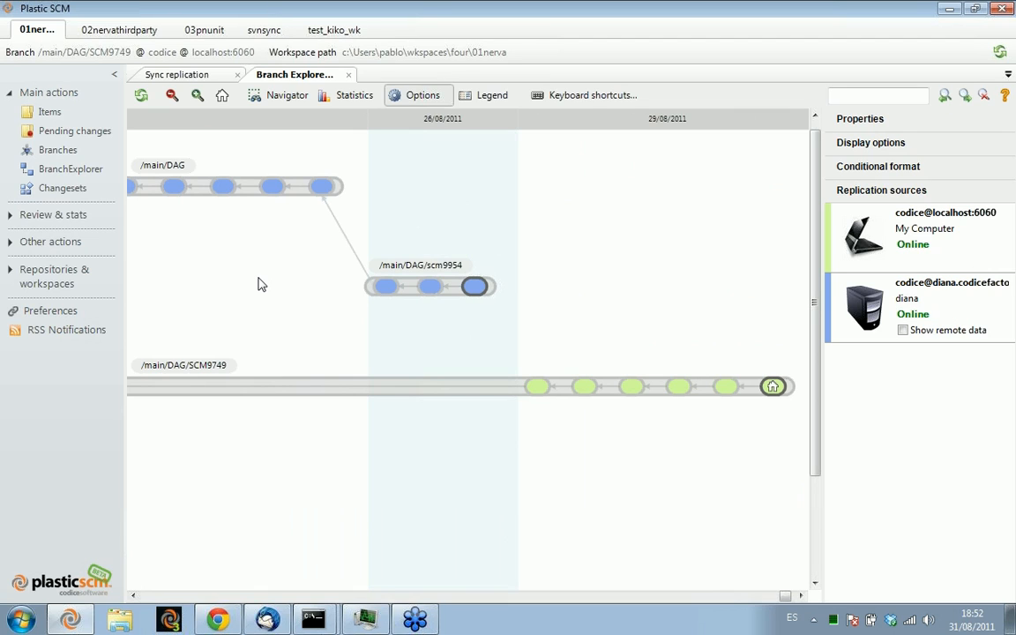
left_click(866, 170)
Show the pending merges for the /main/DAG branch in a new diagram
left_click(310, 187)
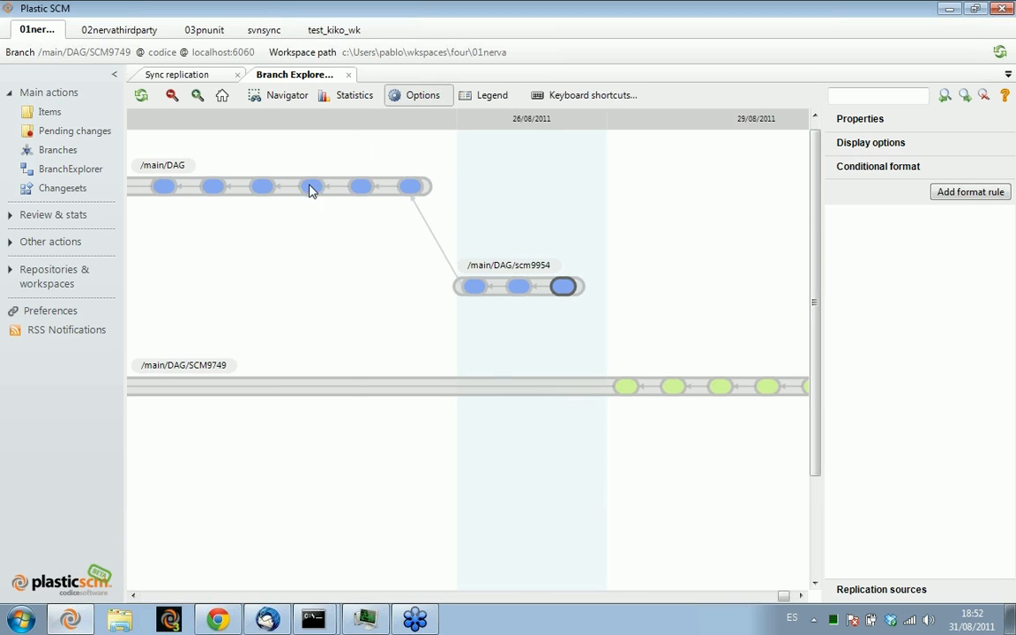
right_click(288, 191)
mouse_move(324, 205)
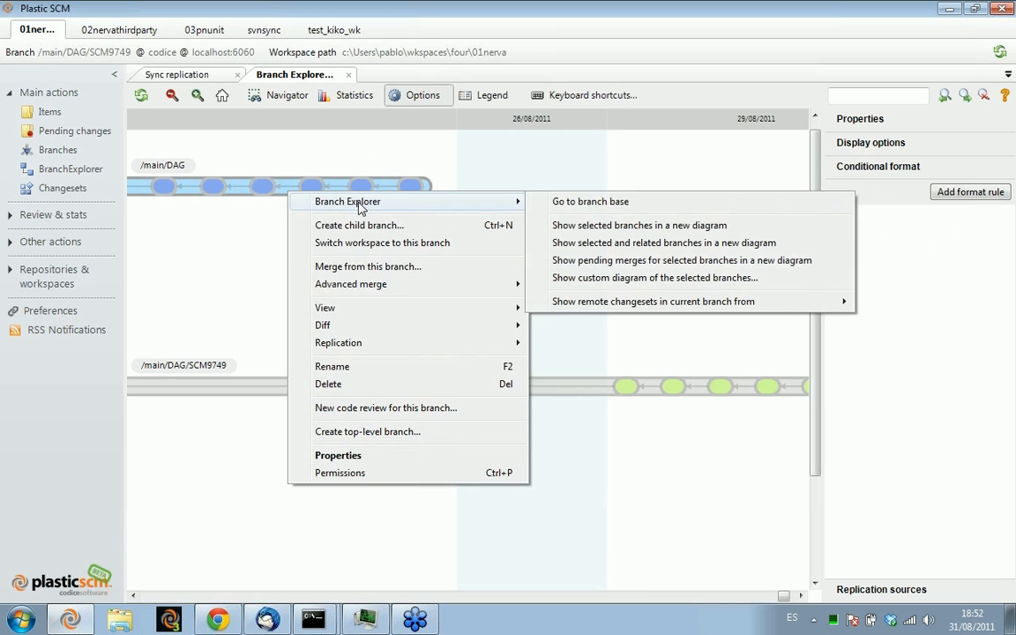
left_click(654, 262)
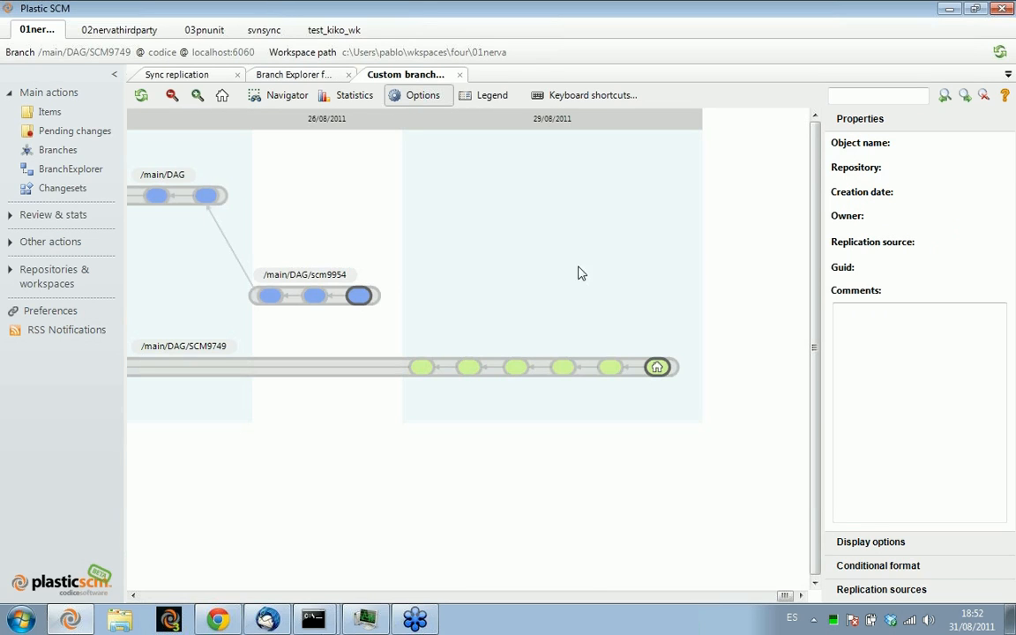
left_click_drag(226, 274, 549, 228)
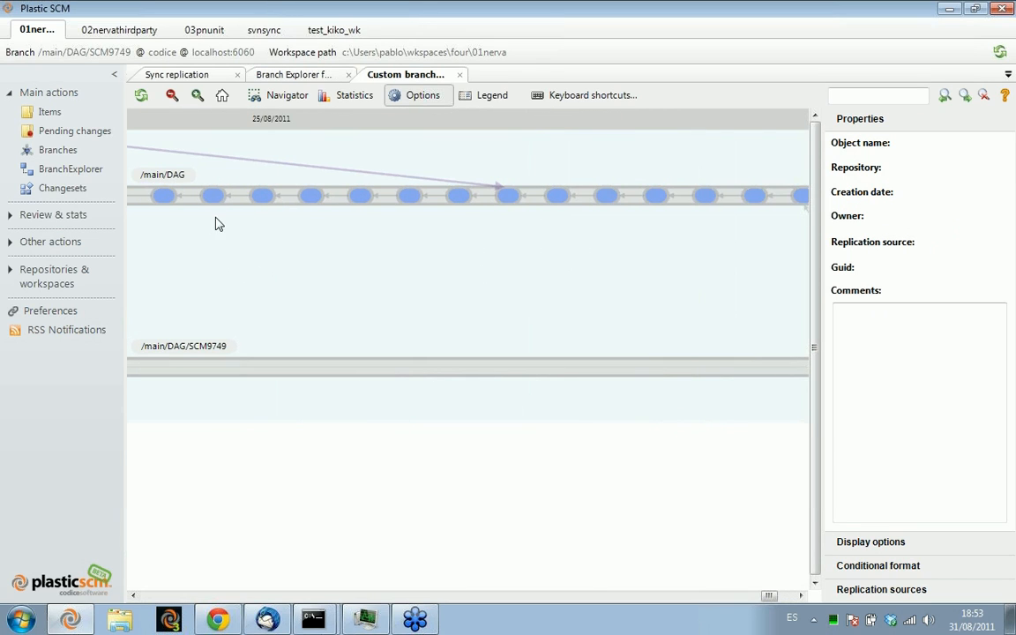
left_click_drag(506, 271, 486, 269)
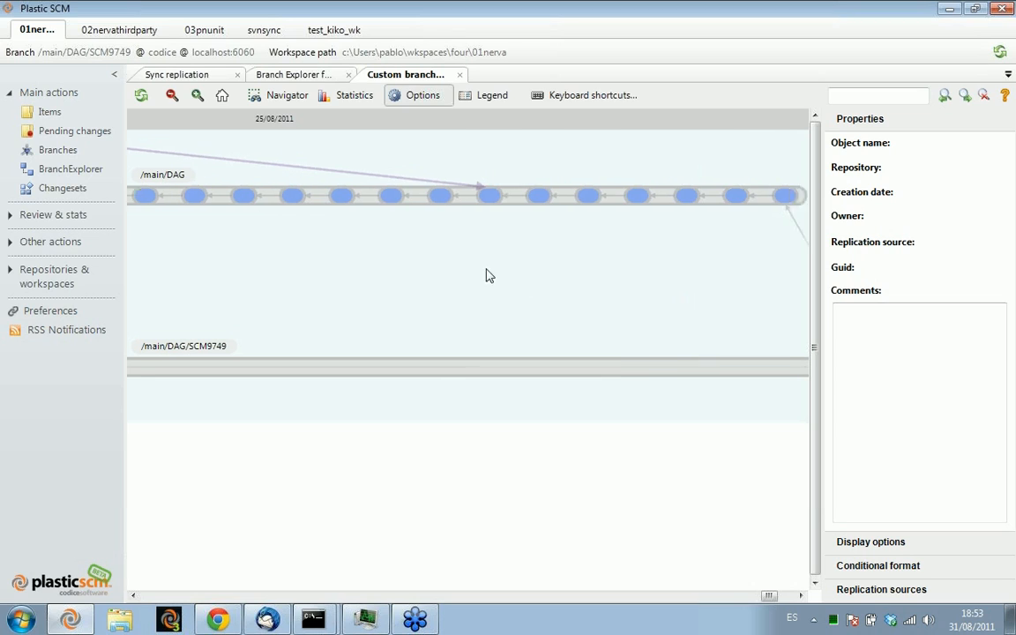
Limit the displayed branch levels to 1 and 2 in the custom diagram, and restore levels 3, 4 and 5
left_click(880, 542)
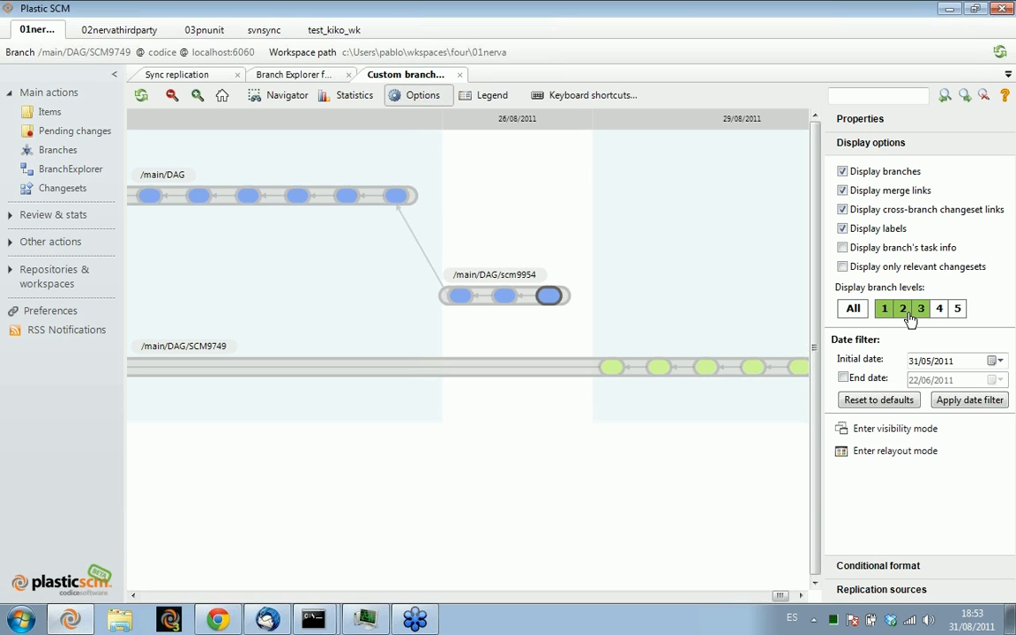
left_click(909, 319)
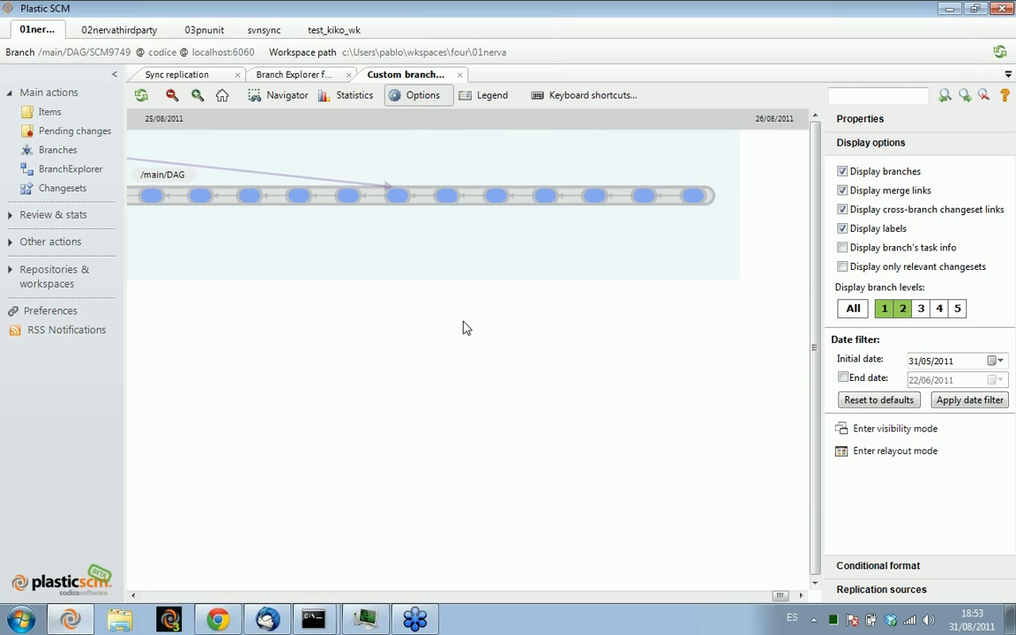
left_click(921, 315)
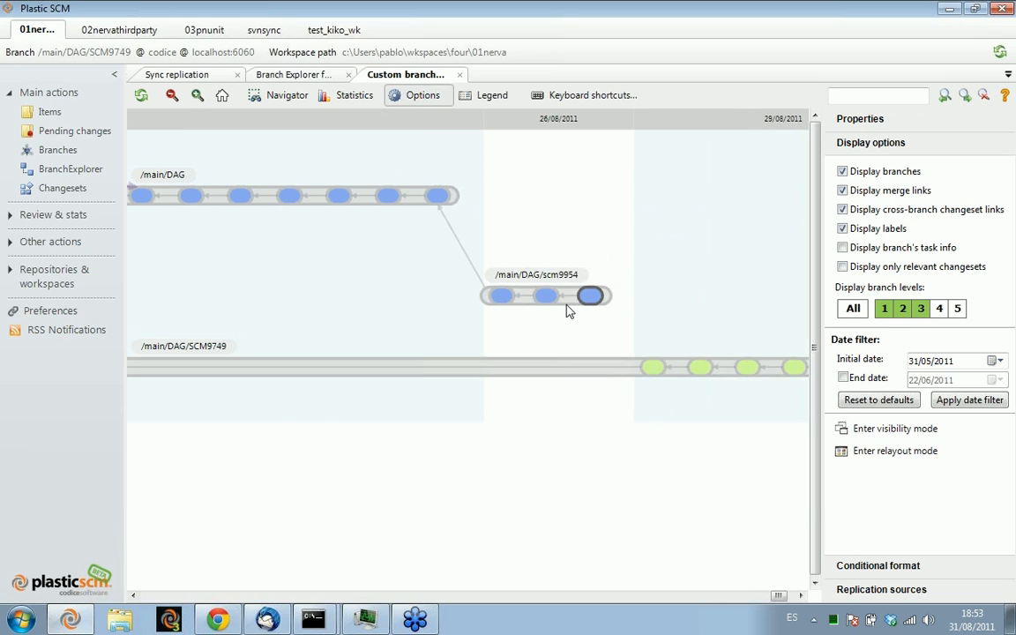
left_click(938, 308)
left_click(958, 309)
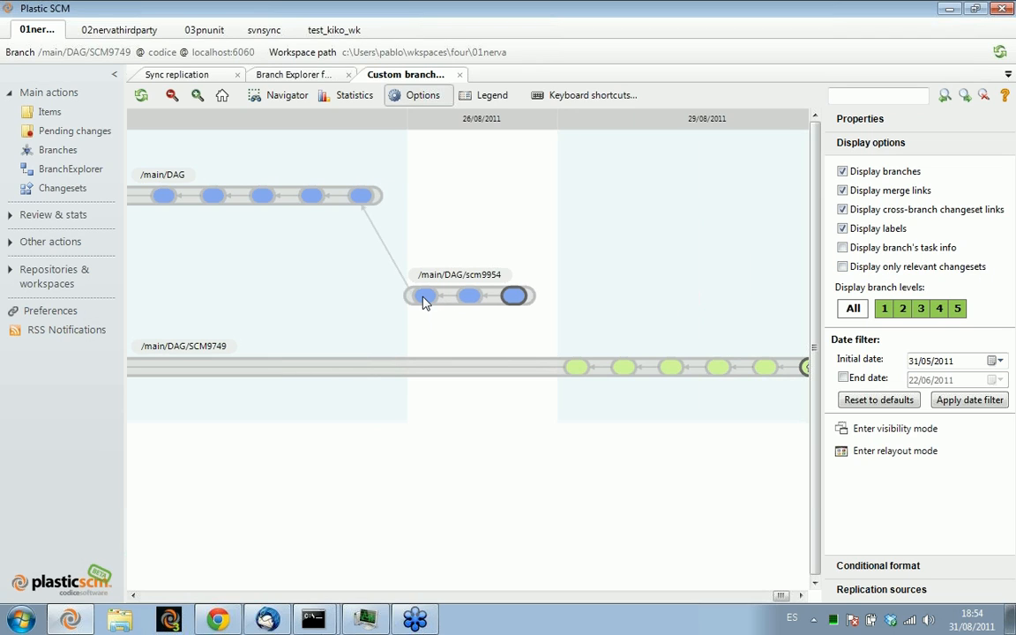
Select the last and first changesets of scm9954, its branch, and a changeset on SCM9749 to compare them
left_click(513, 296)
left_click(425, 297)
left_click(530, 298)
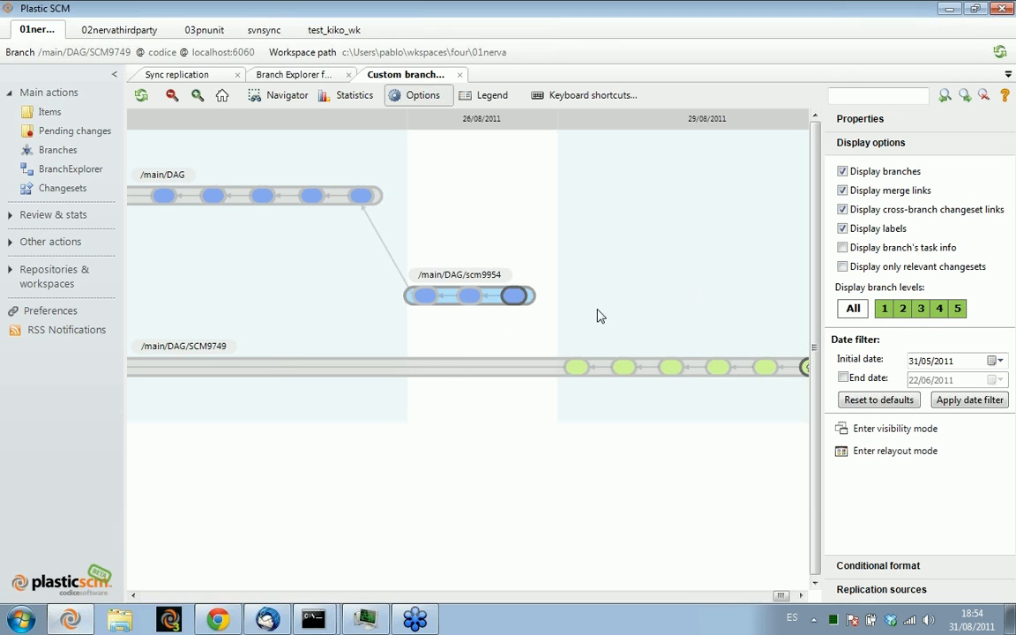
left_click_drag(652, 316, 482, 378)
left_click(621, 368)
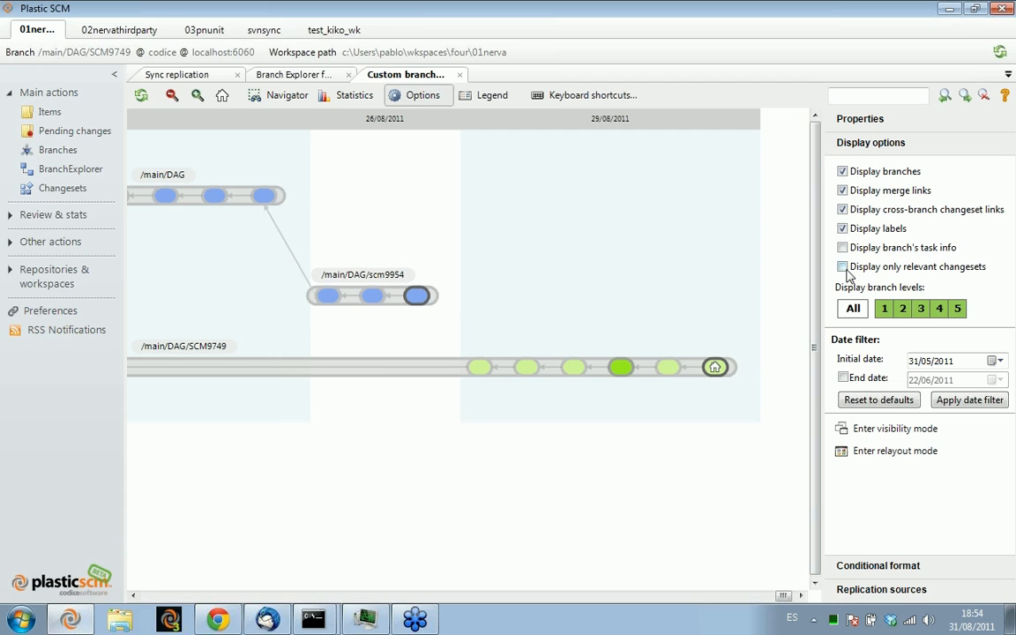
Reduce the diagram to only relevant changesets and restore the display of all changesets
left_click(856, 269)
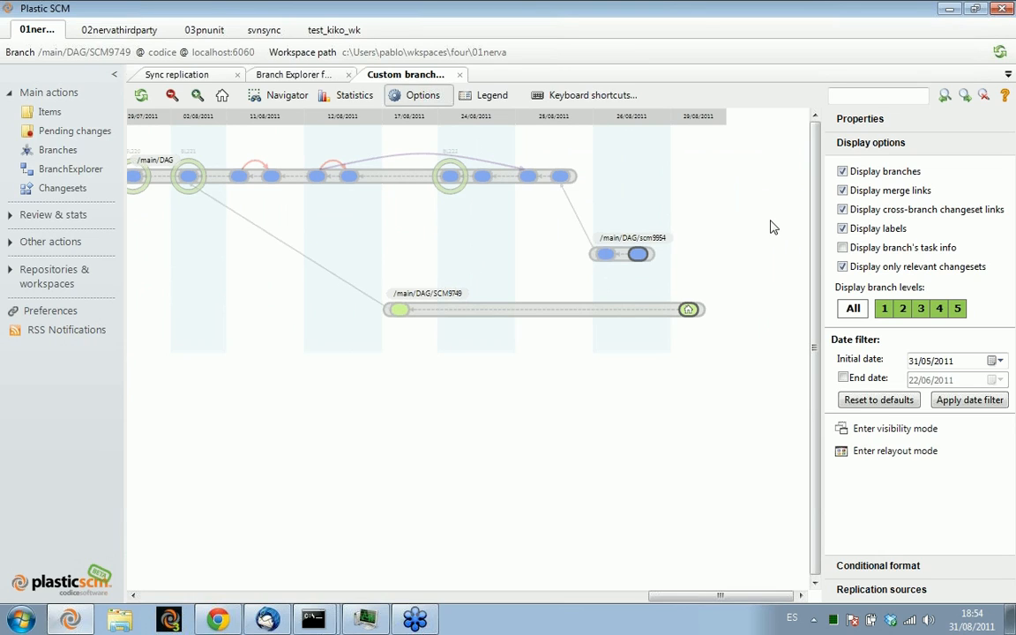
left_click(869, 271)
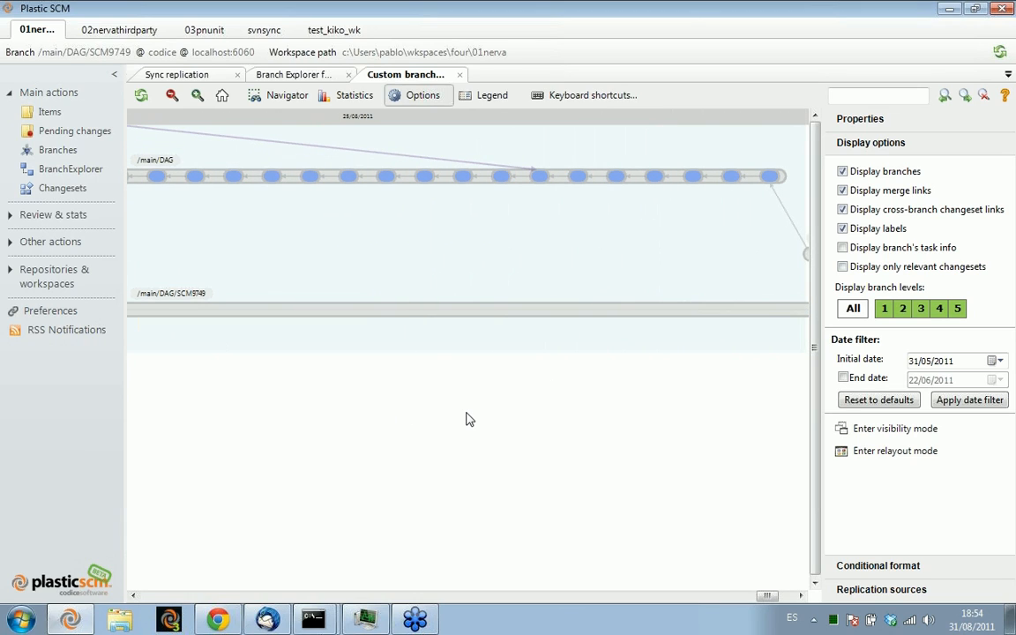
Review the sync replication view with its details pane enlarged, and return to the custom branch diagram
left_click(198, 76)
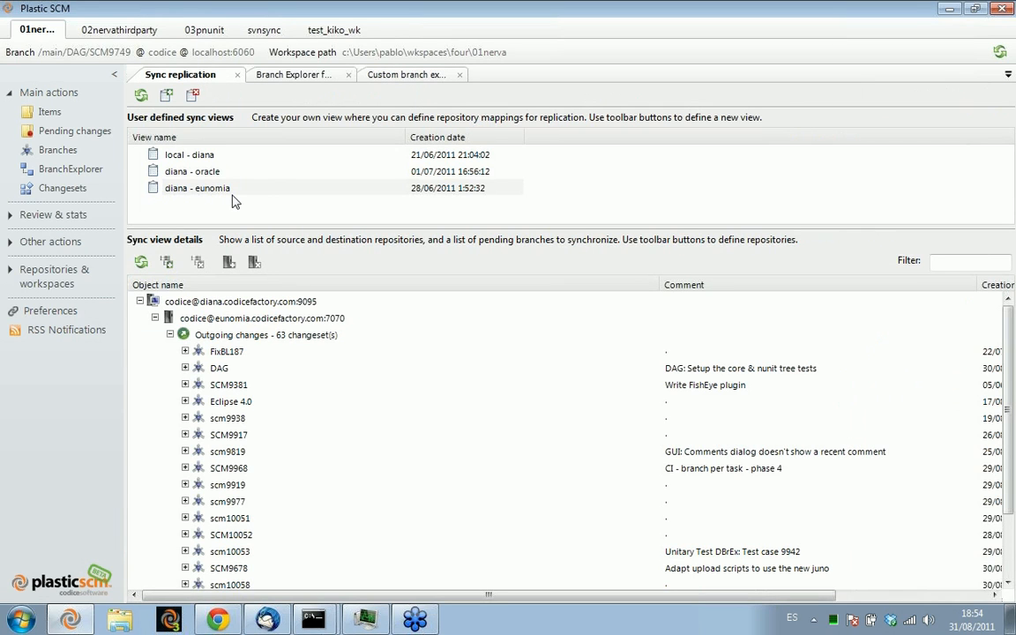
left_click_drag(246, 228, 244, 209)
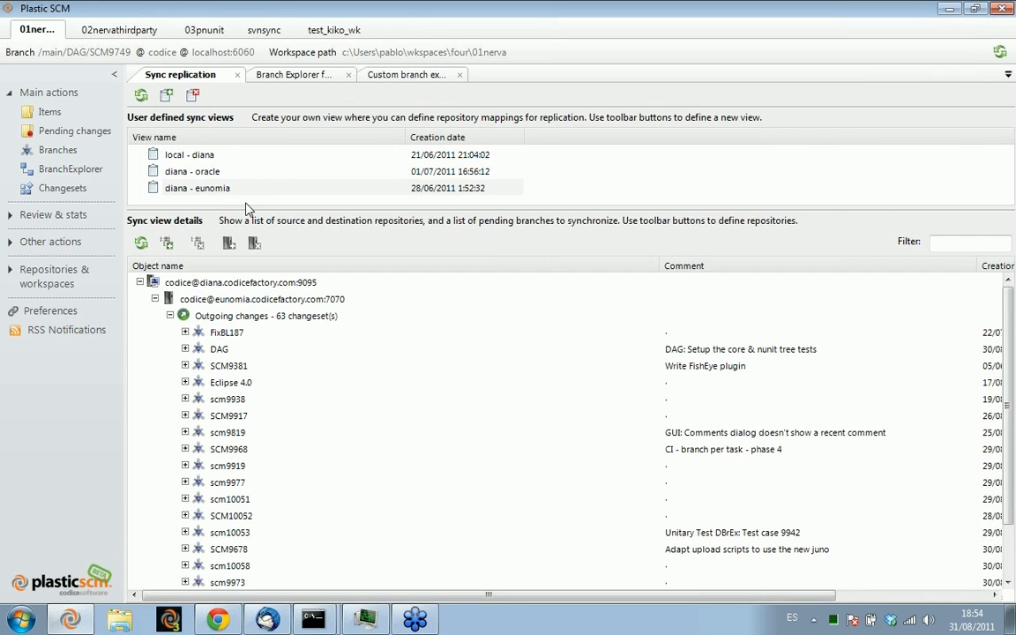
left_click(366, 74)
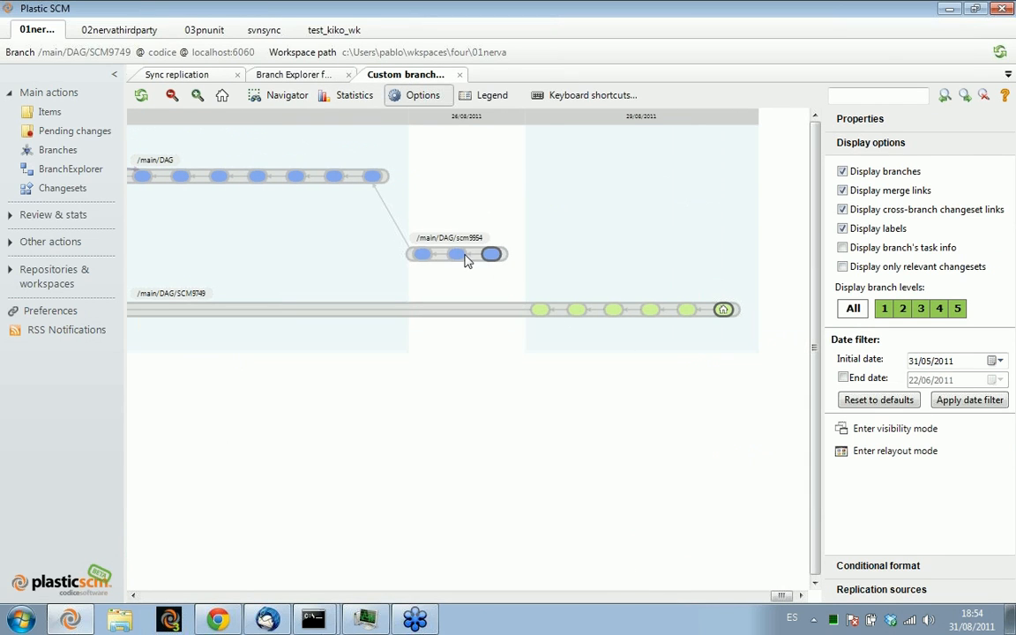
left_click_drag(235, 222, 260, 220)
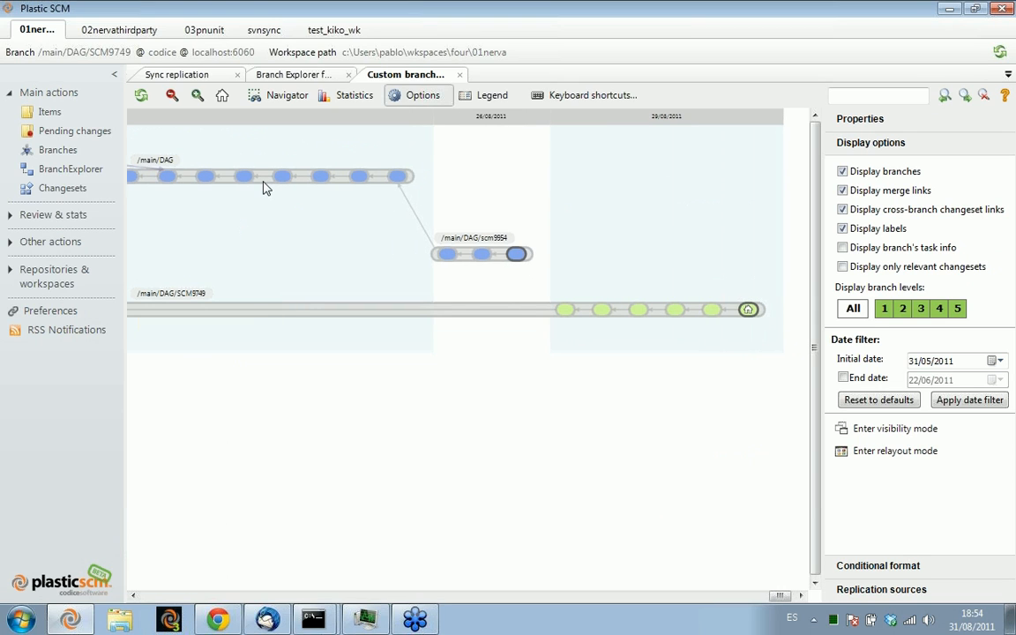
Show the remote changesets of the /main/DAG branch from the codice repository on diana.codicefactory.com:9095 in the custom diagram
right_click(264, 182)
mouse_move(336, 192)
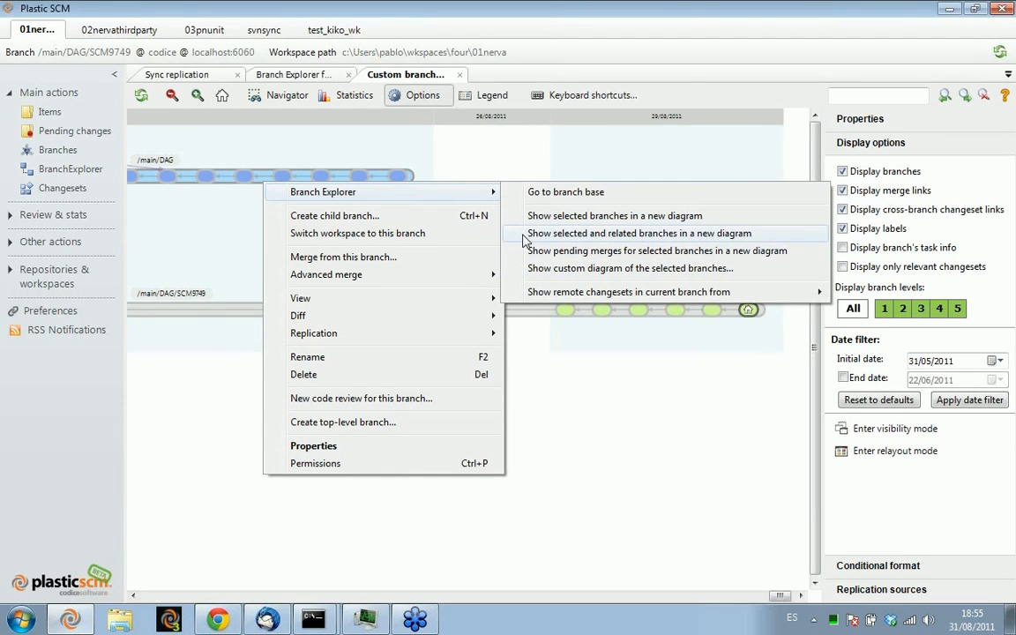
mouse_move(669, 294)
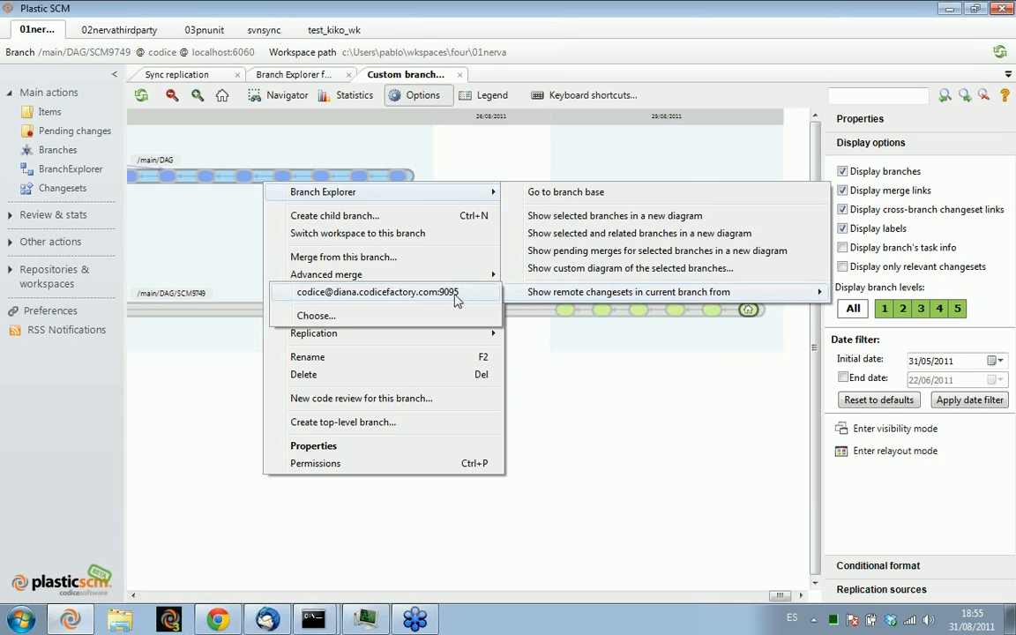
left_click(453, 291)
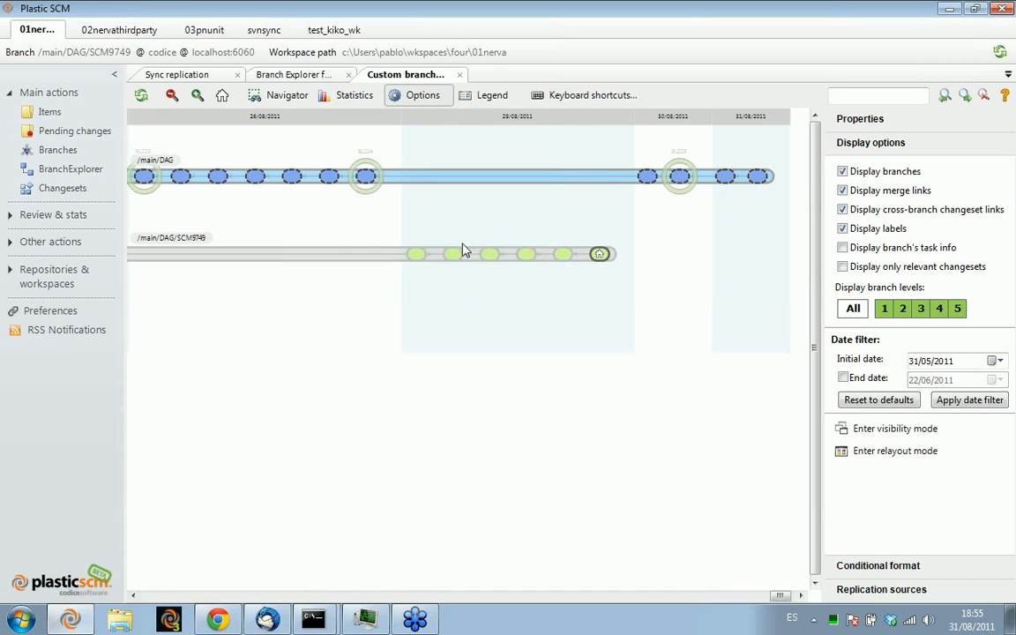
left_click_drag(548, 215, 514, 215)
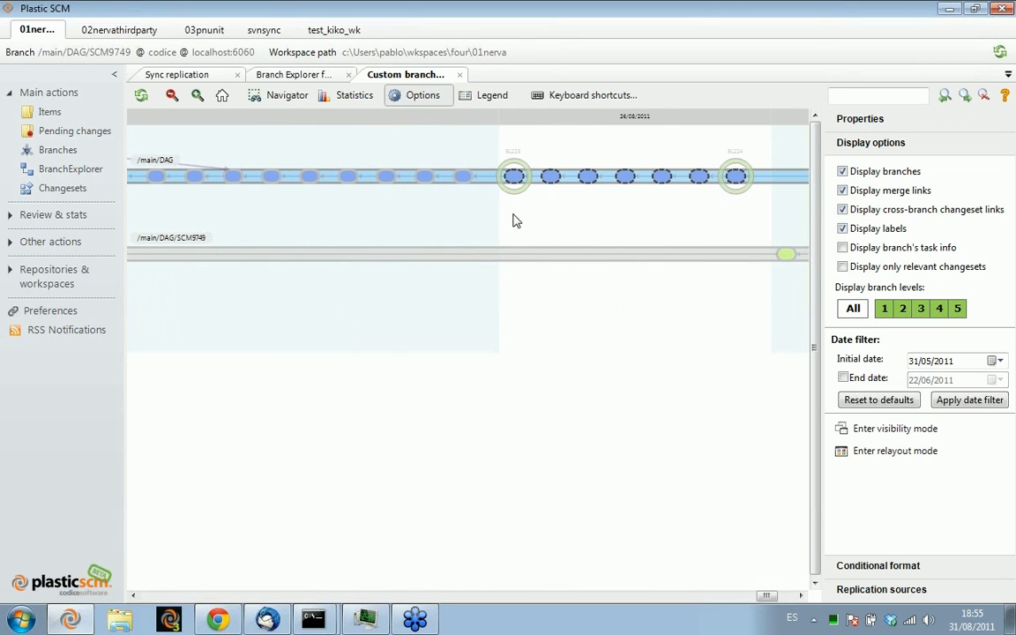
Examine the remote changesets on /main/DAG from BL223 to BL225 and the actions available for the latest ones
left_click(465, 178)
left_click_drag(741, 202, 627, 200)
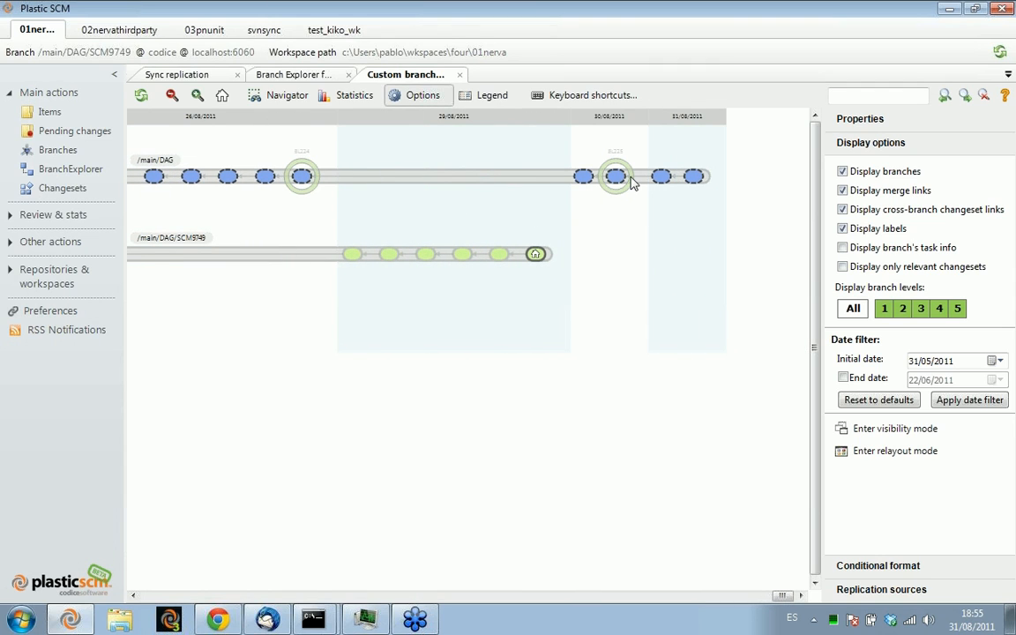
scroll(615, 178, "up", 2)
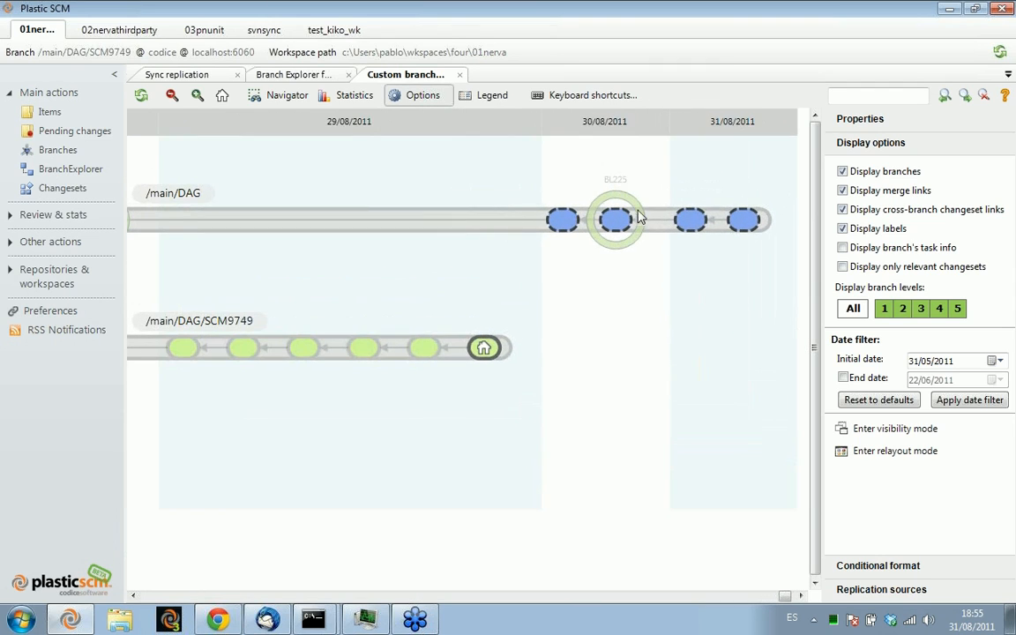
right_click(687, 220)
right_click(622, 219)
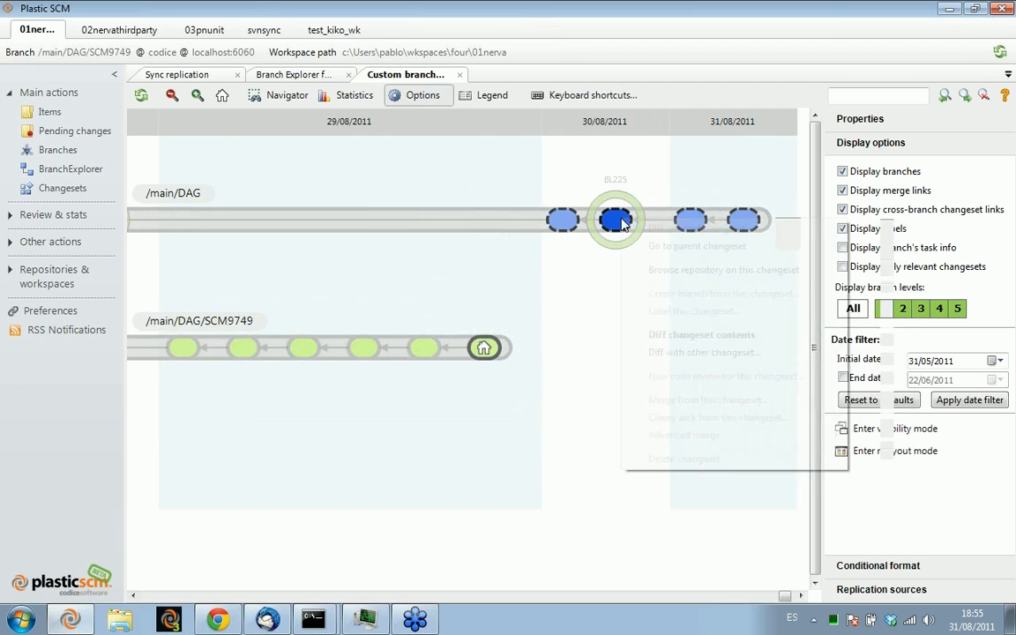
right_click(562, 220)
left_click_drag(231, 240, 407, 266)
left_click_drag(291, 277, 524, 290)
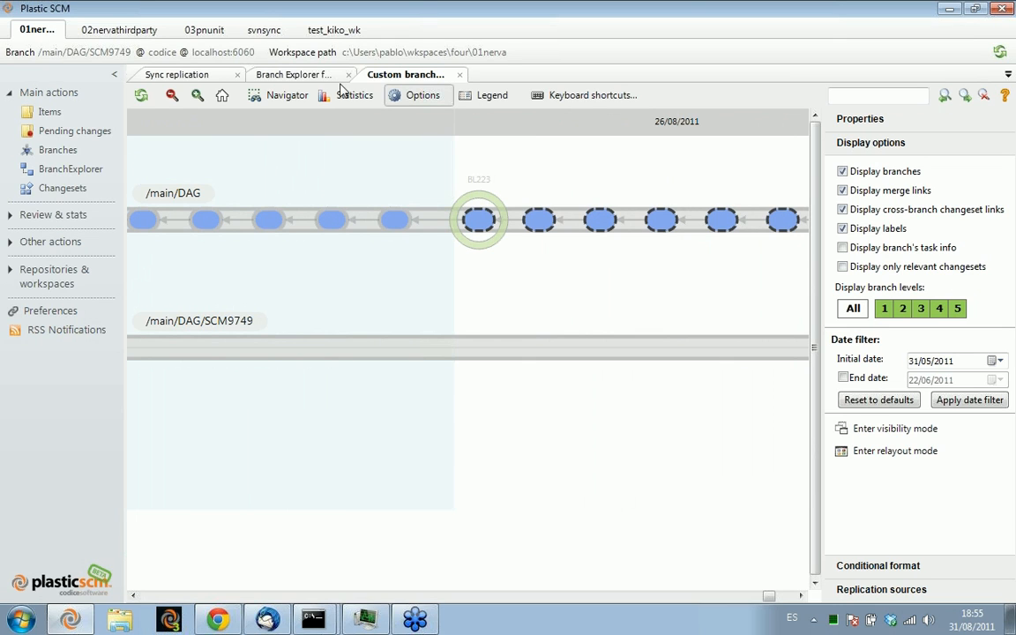
Return to the sync replication view, and open the new sync view dialog without creating a view
left_click(212, 76)
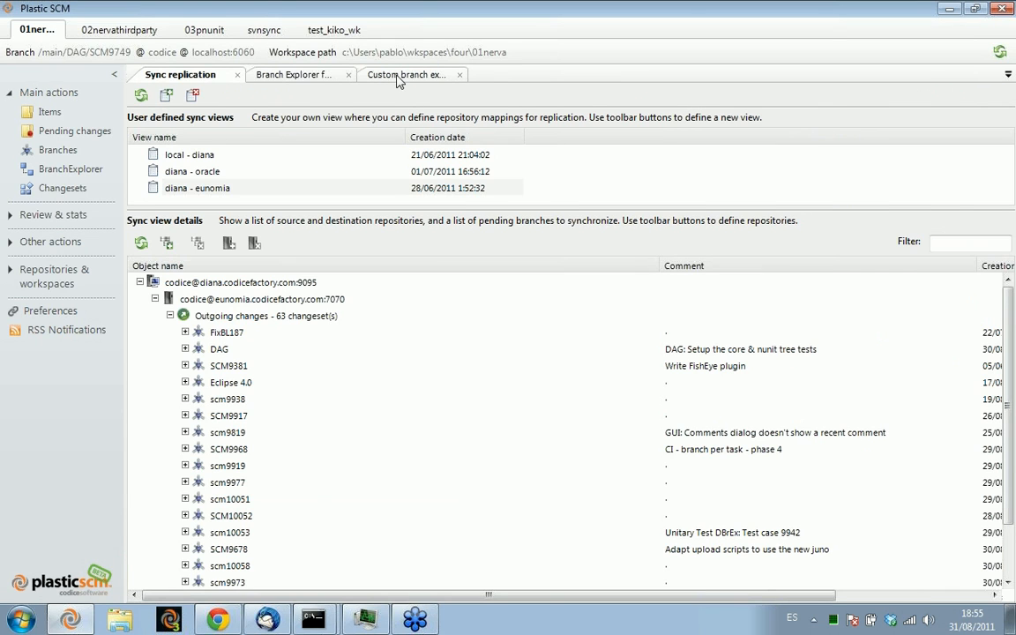
left_click(362, 75)
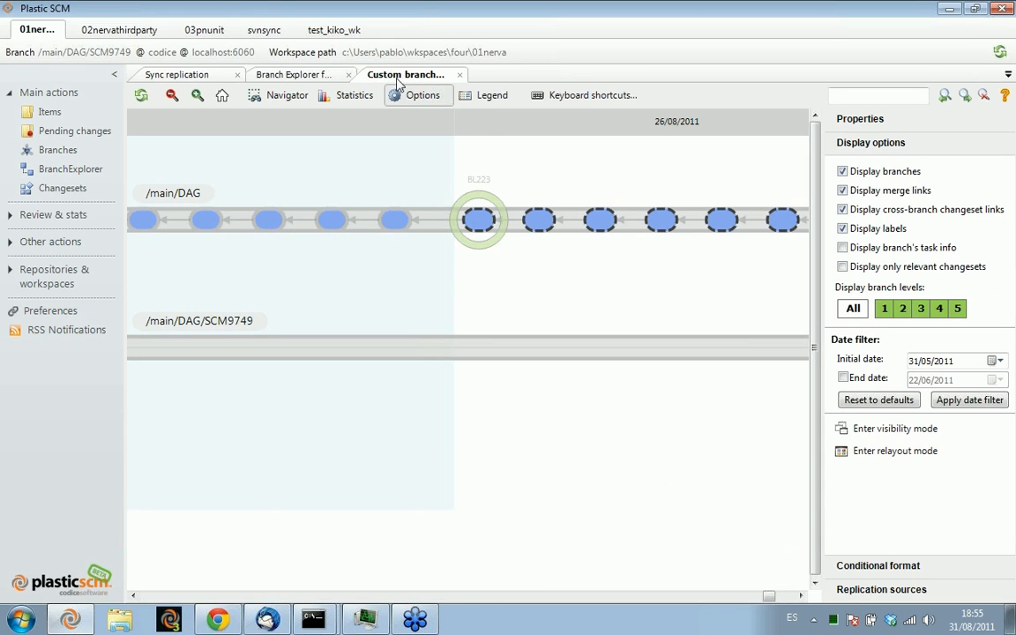
left_click(196, 79)
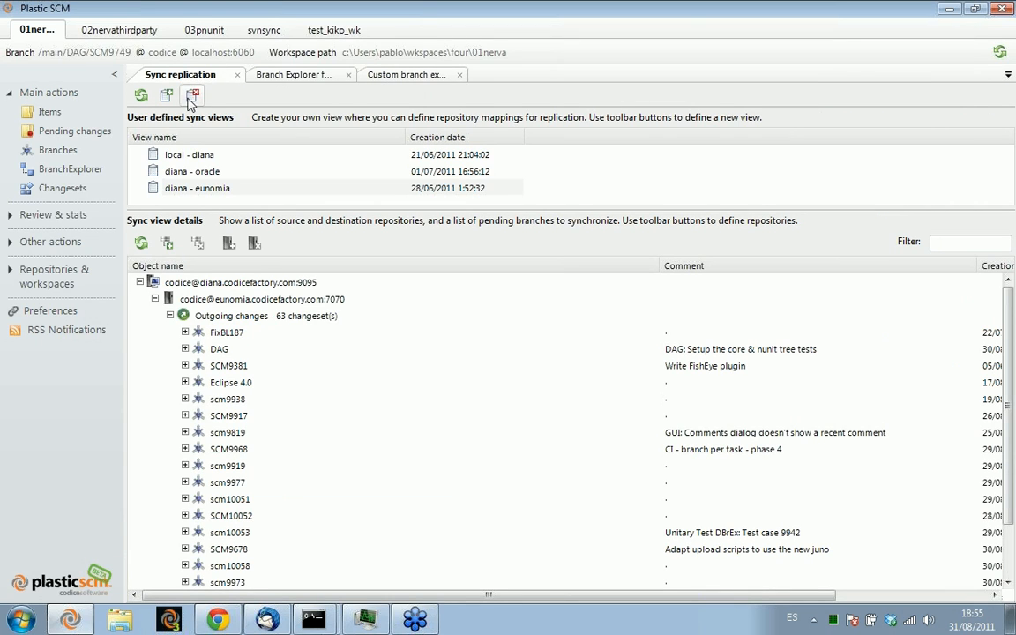
left_click(210, 183)
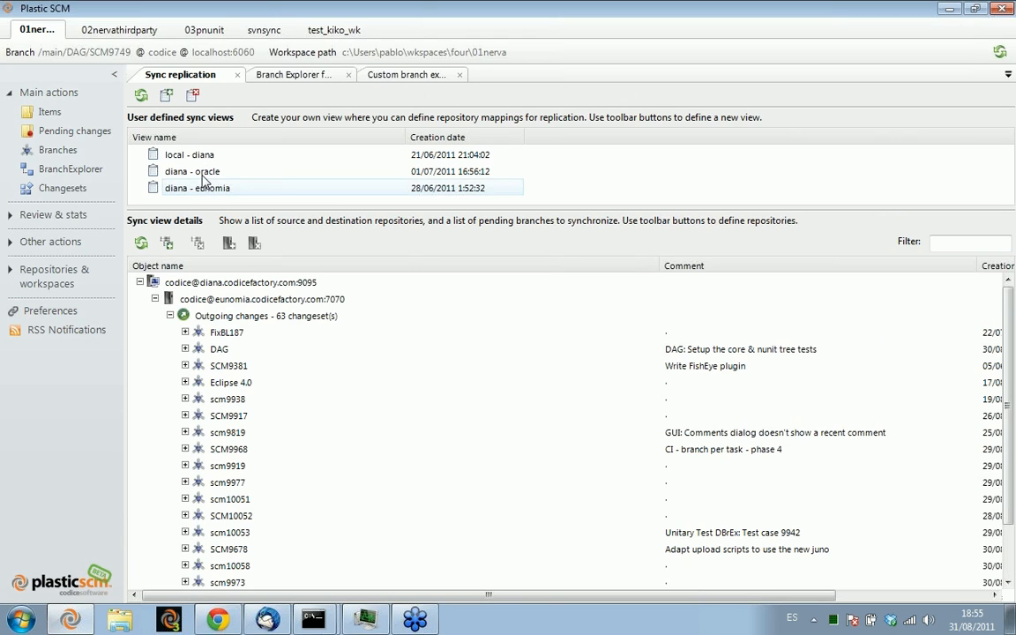
left_click(164, 95)
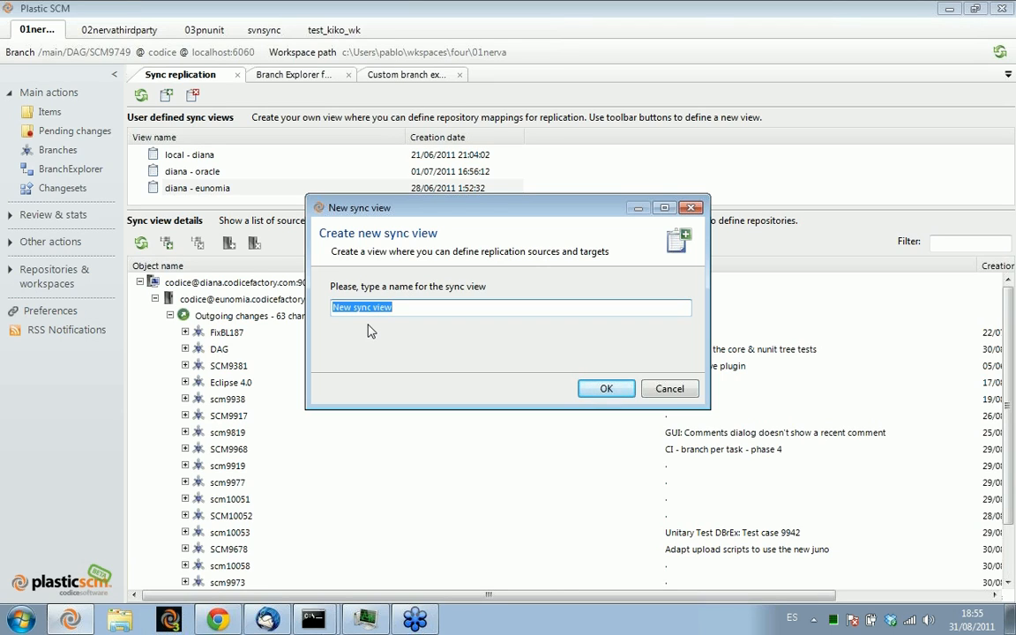
left_click(661, 385)
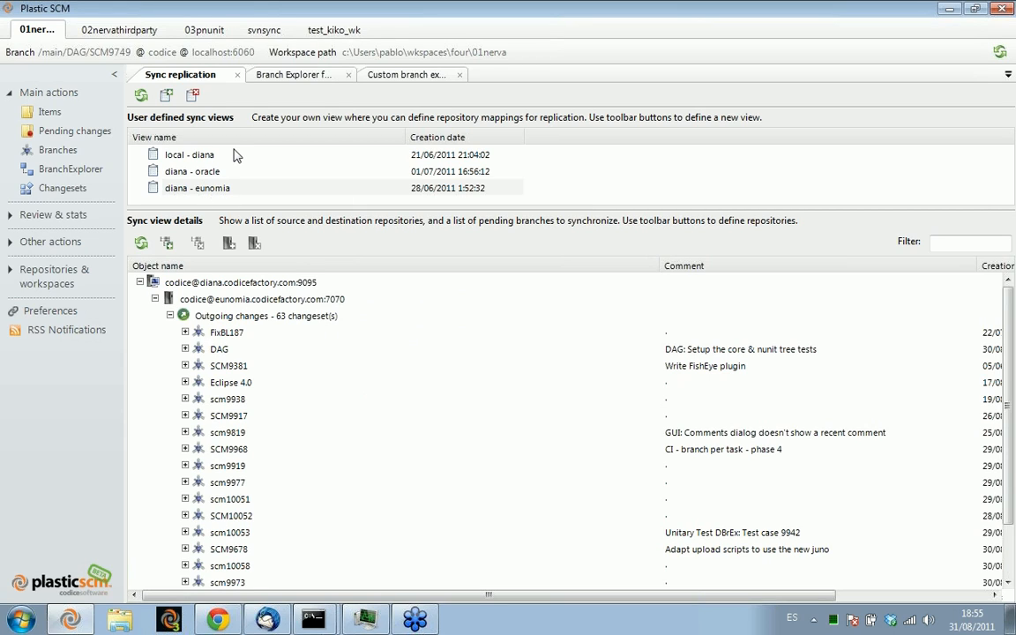
Examine the diana source repository, its eunomia destination and the outgoing changes in the diana - eunomia sync view
left_click(214, 287)
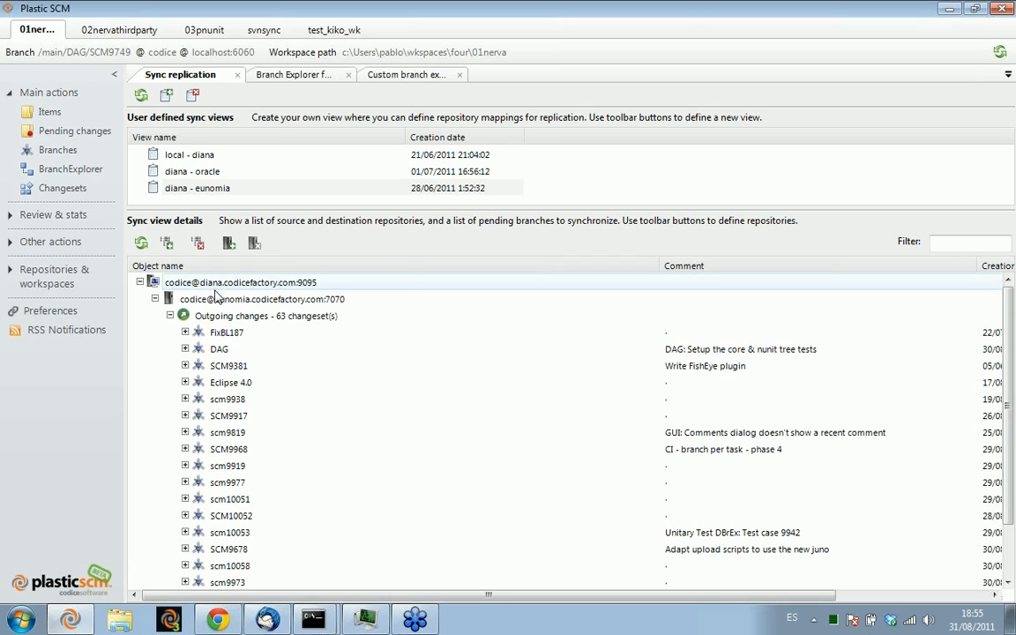
left_click(211, 298)
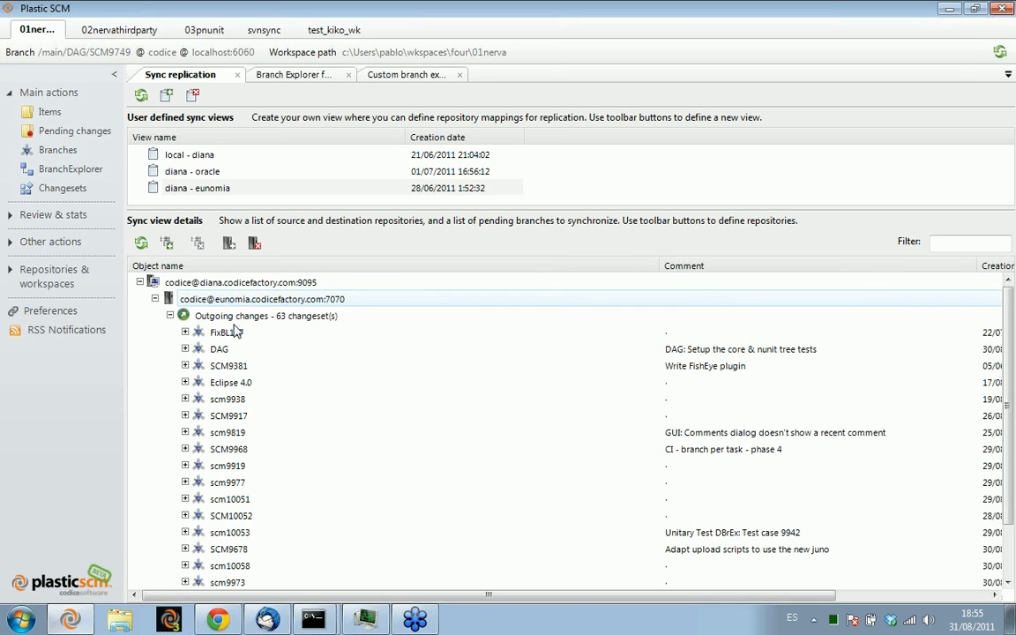
left_click(241, 317)
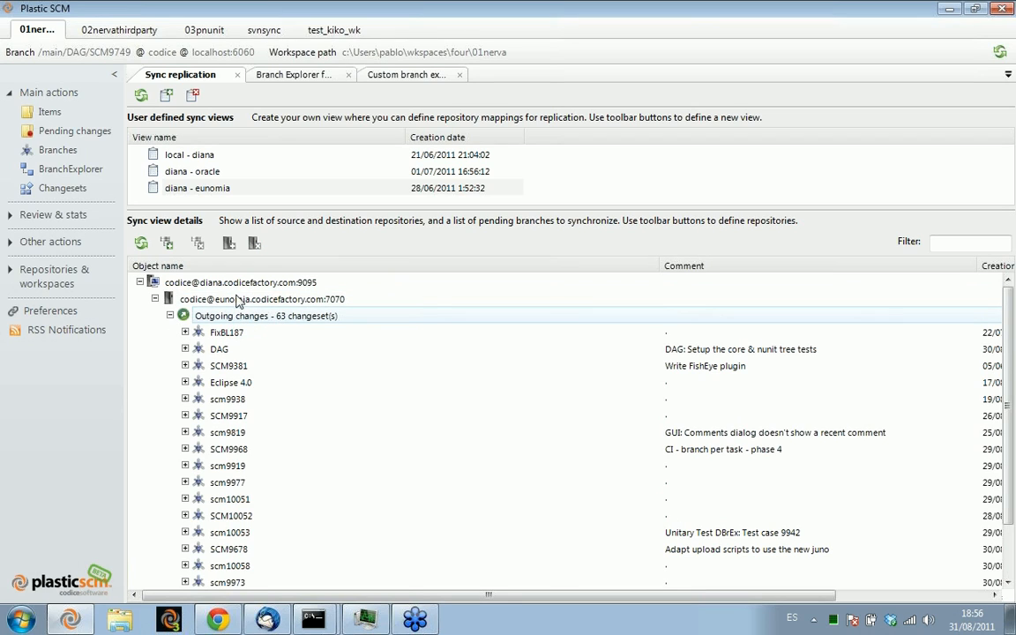
left_click(167, 283)
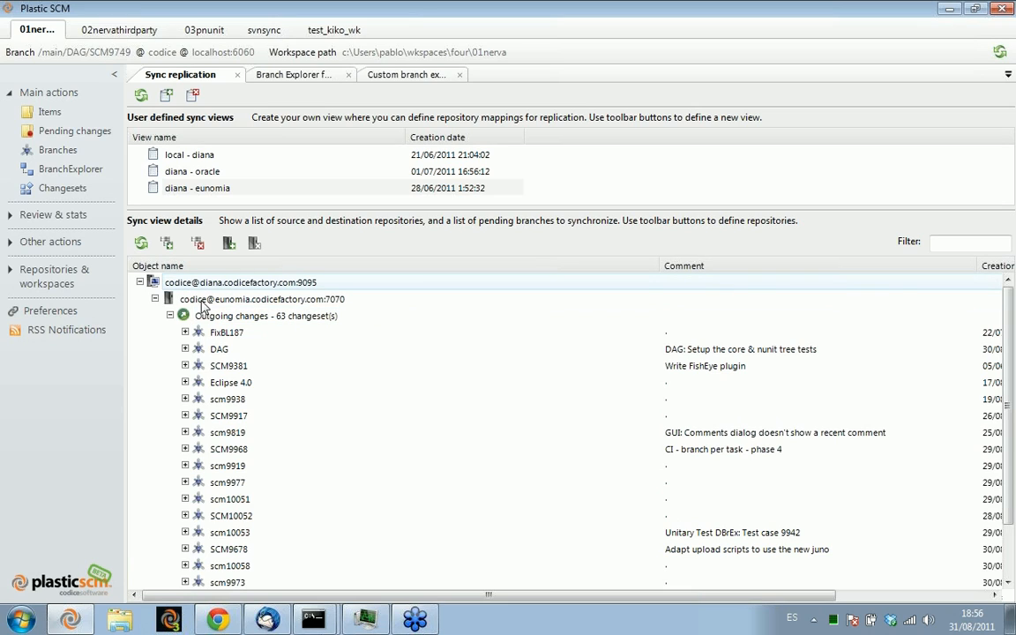
left_click(216, 299)
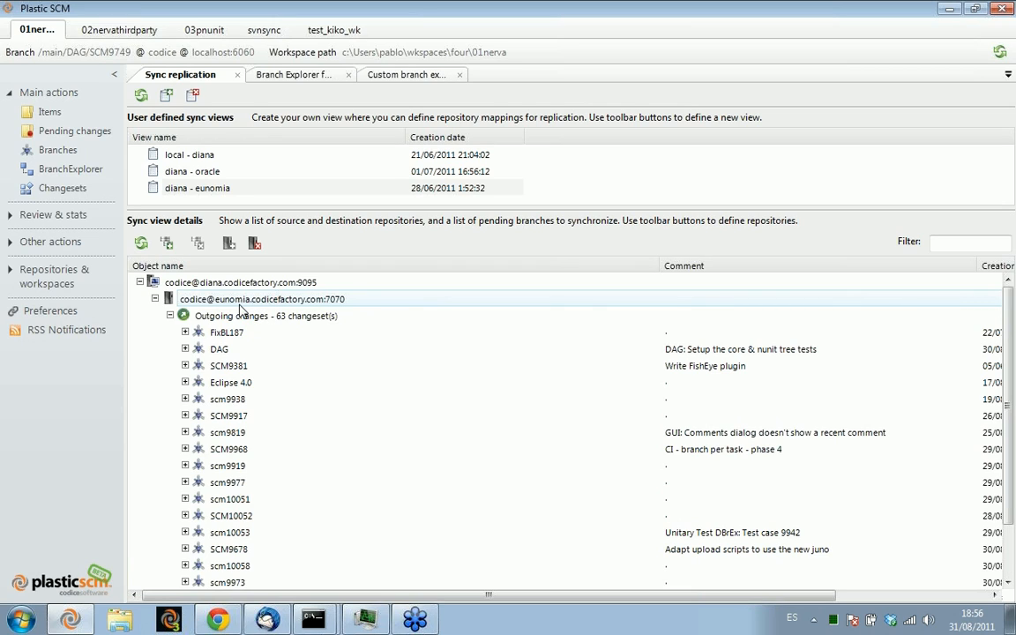
left_click(205, 282)
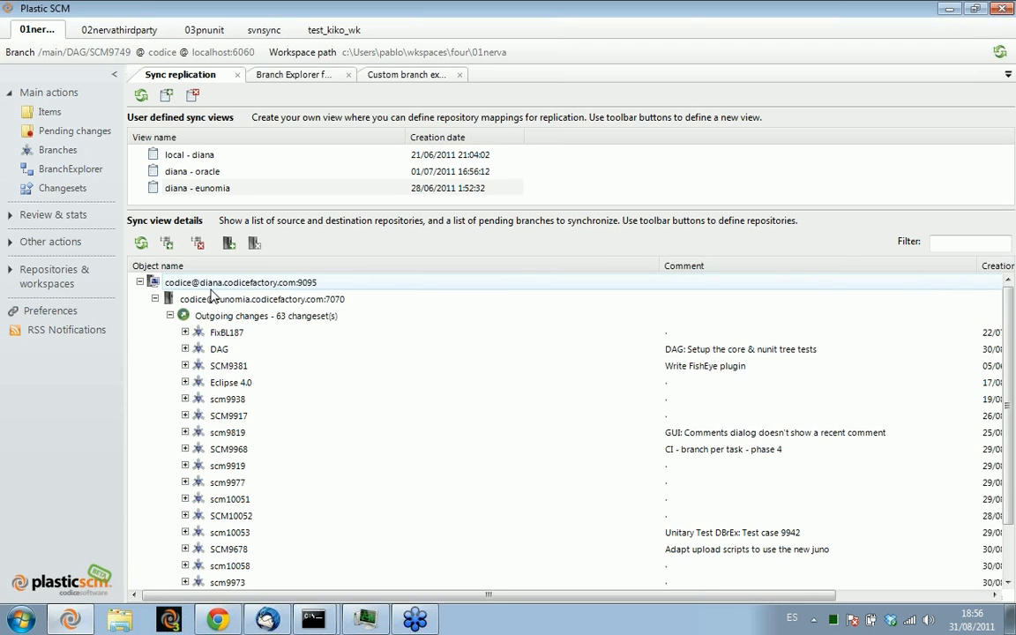
left_click(208, 299)
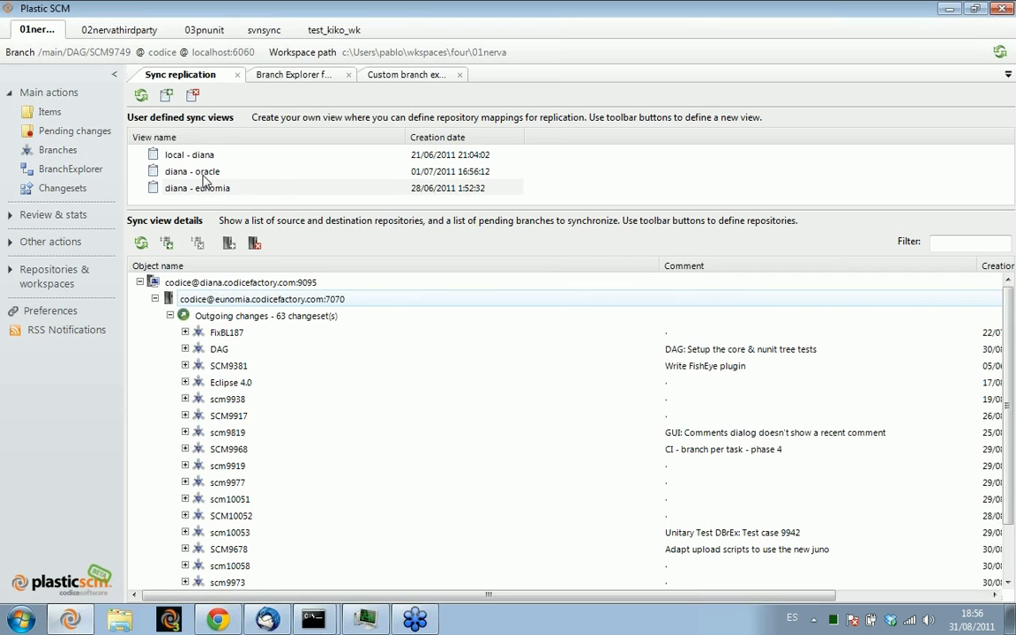
left_click(254, 315)
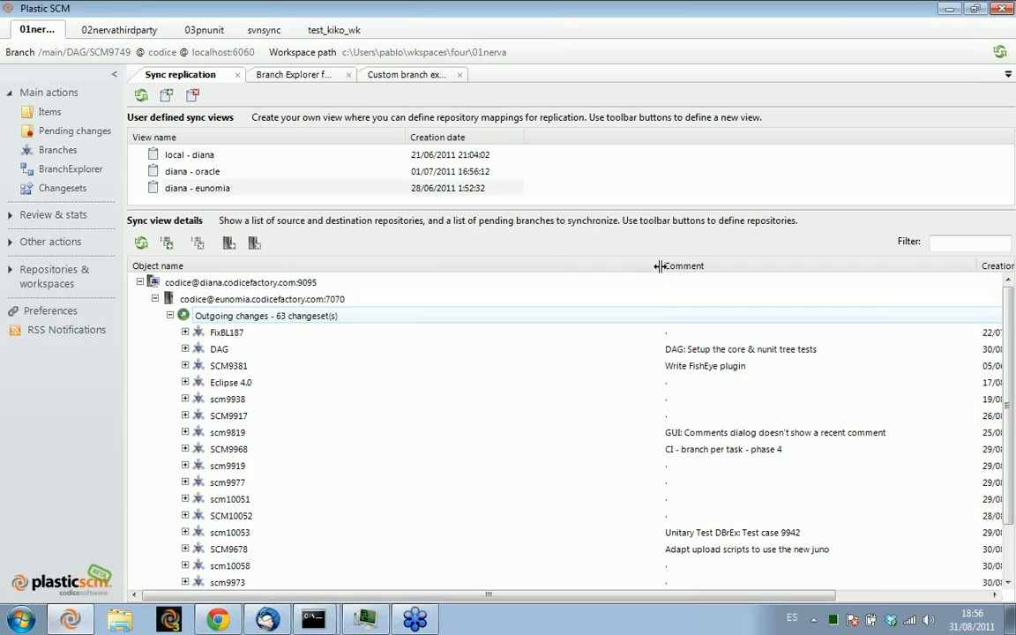
Narrow the object name column of the sync details, and expand the outgoing FixBL187 branch
left_click_drag(660, 266, 393, 269)
left_click(185, 332)
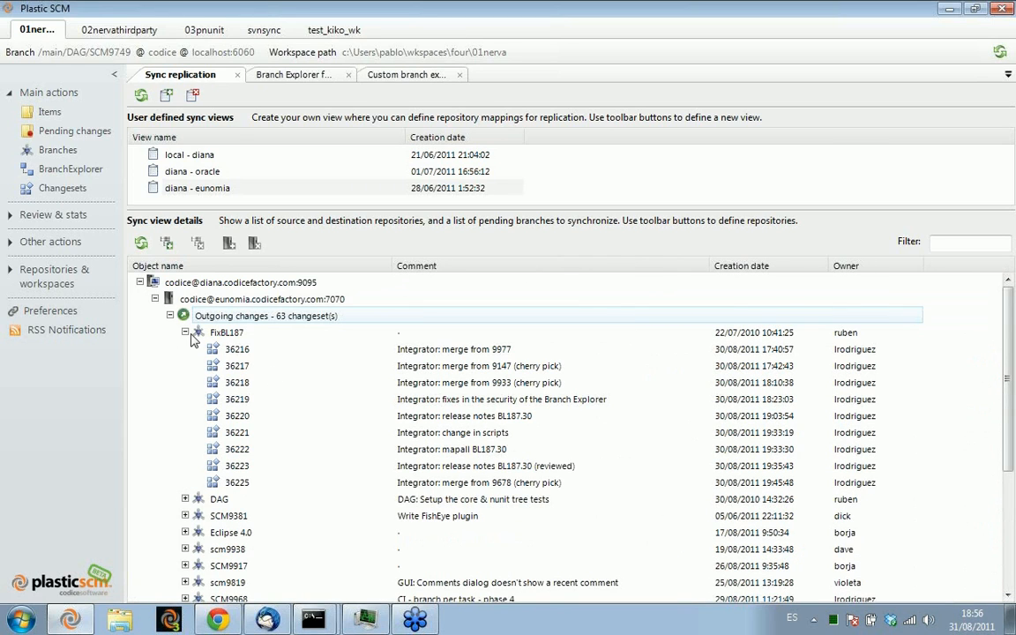
Check the available action for pushing all outgoing changes without running it, and select the FixBL187 branch
right_click(273, 316)
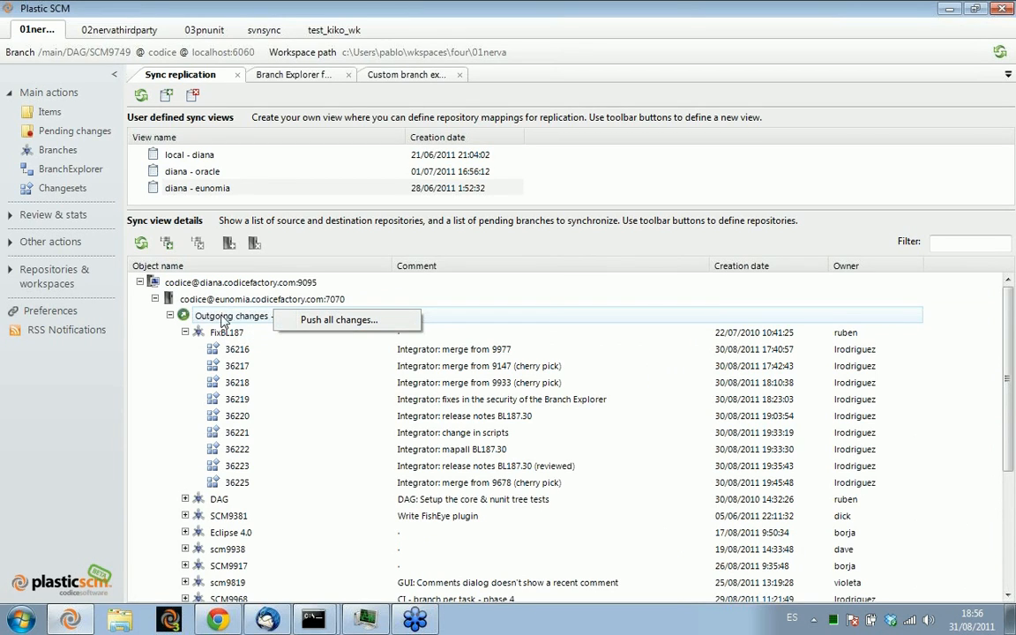
left_click(221, 317)
left_click(227, 334)
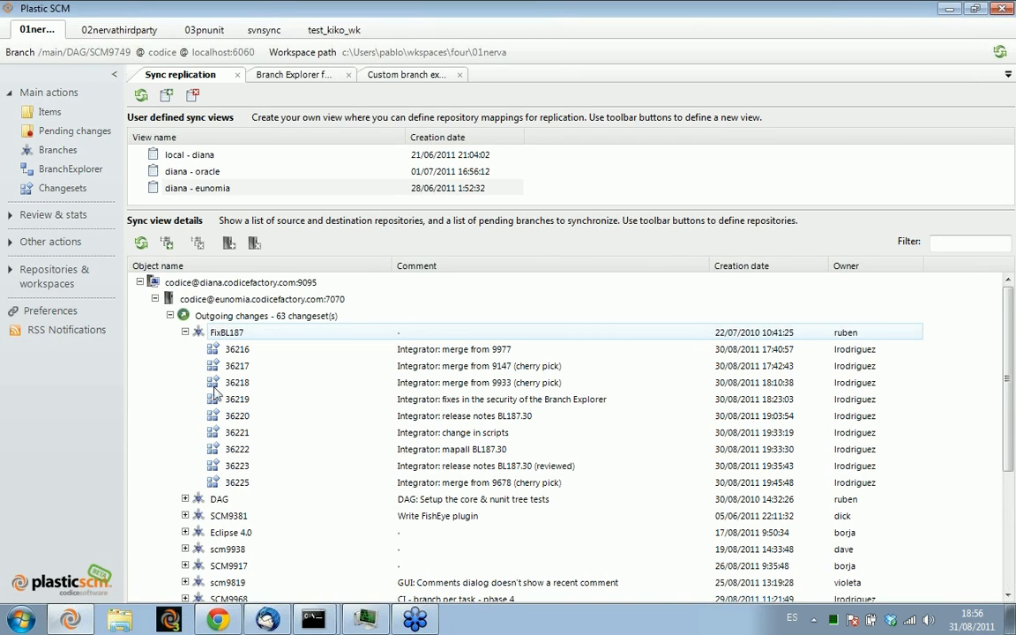
Collapse the FixBL187 branch, and examine the outgoing changesets of the DAG branch
left_click(185, 331)
left_click(196, 349)
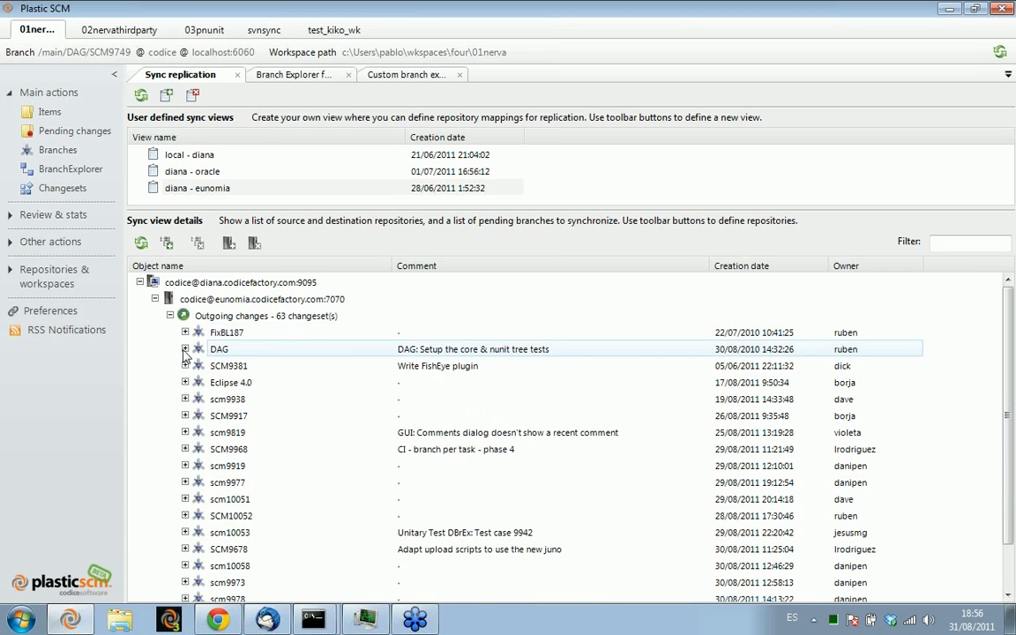
left_click(185, 350)
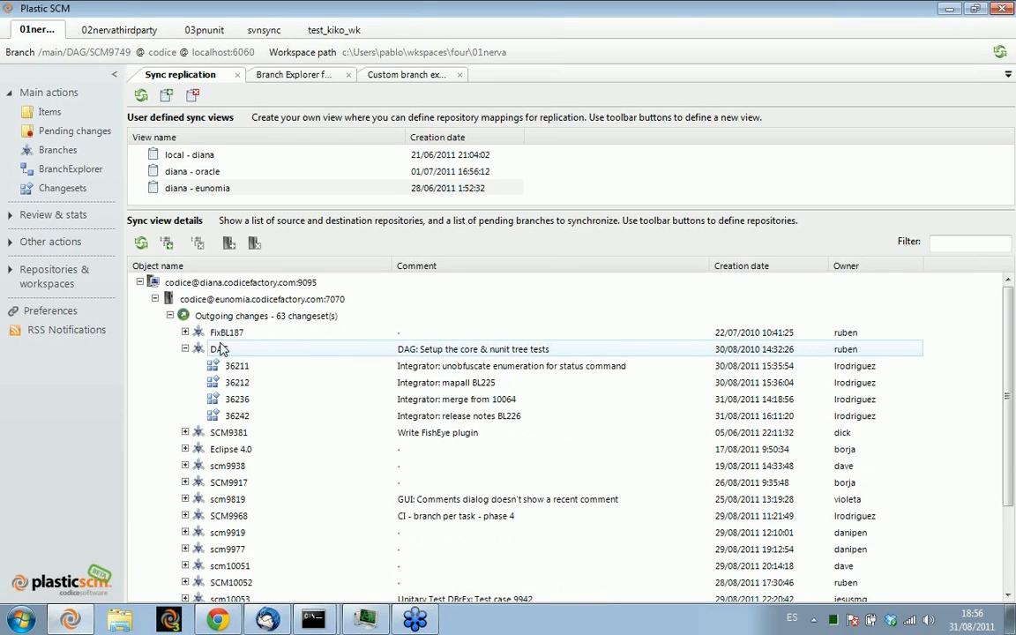
left_click(185, 349)
left_click(200, 366)
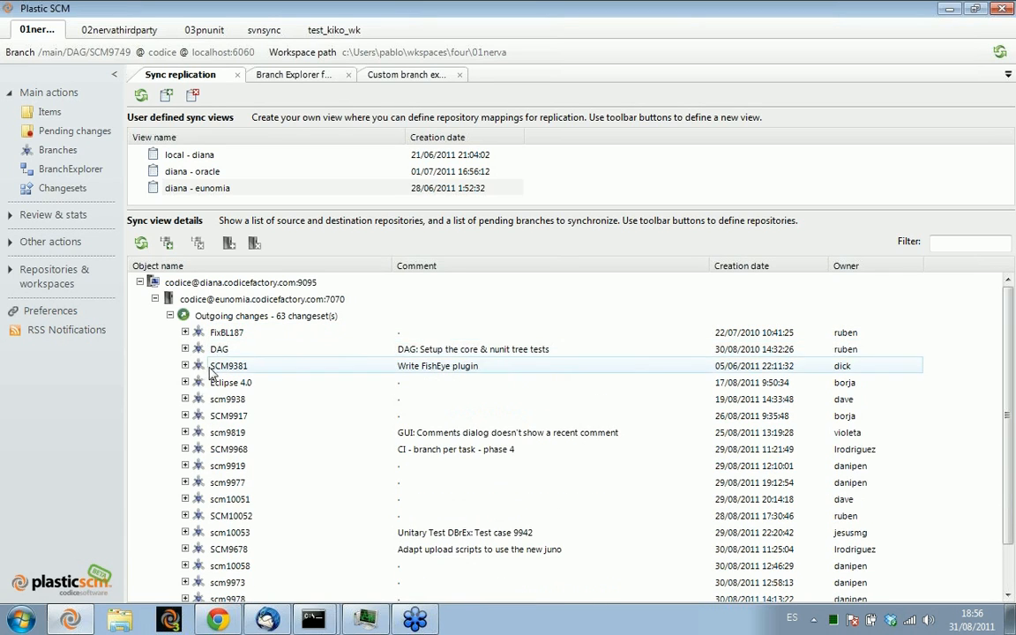
Look through the remaining outgoing branches, and examine the changesets pending on scm9819
scroll(231, 397, "down", 1)
scroll(236, 417, "down", 2)
scroll(244, 346, "up", 2)
scroll(237, 362, "down", 2)
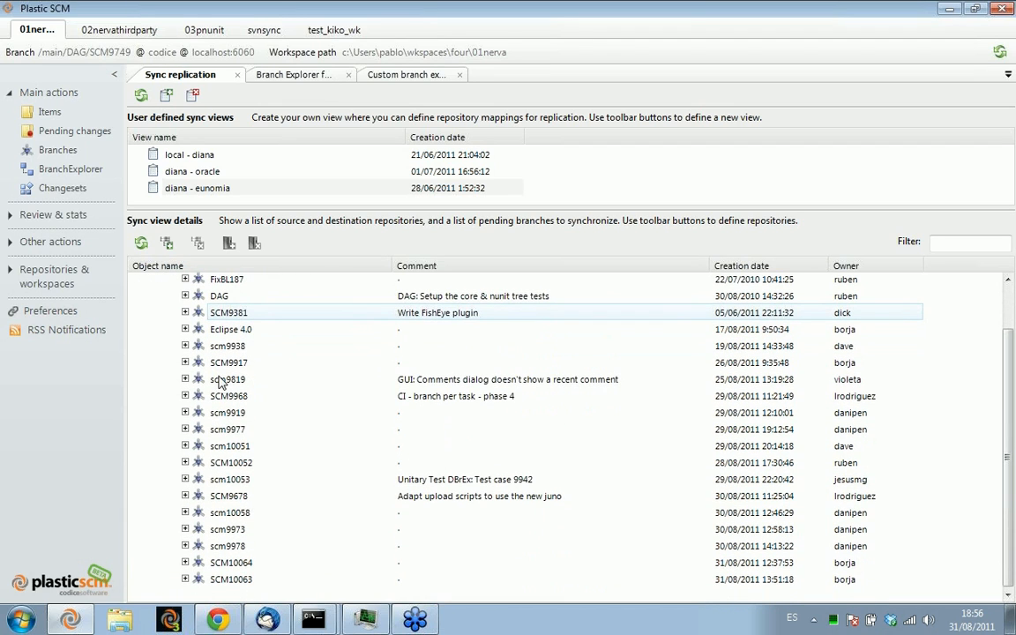
left_click(186, 380)
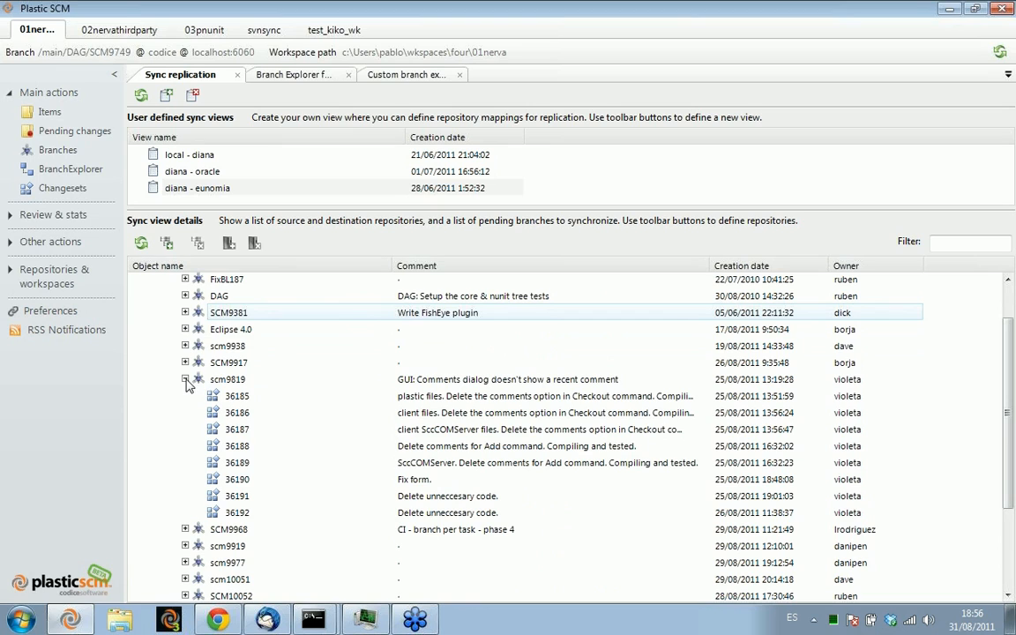
left_click(186, 379)
scroll(177, 348, "up", 3)
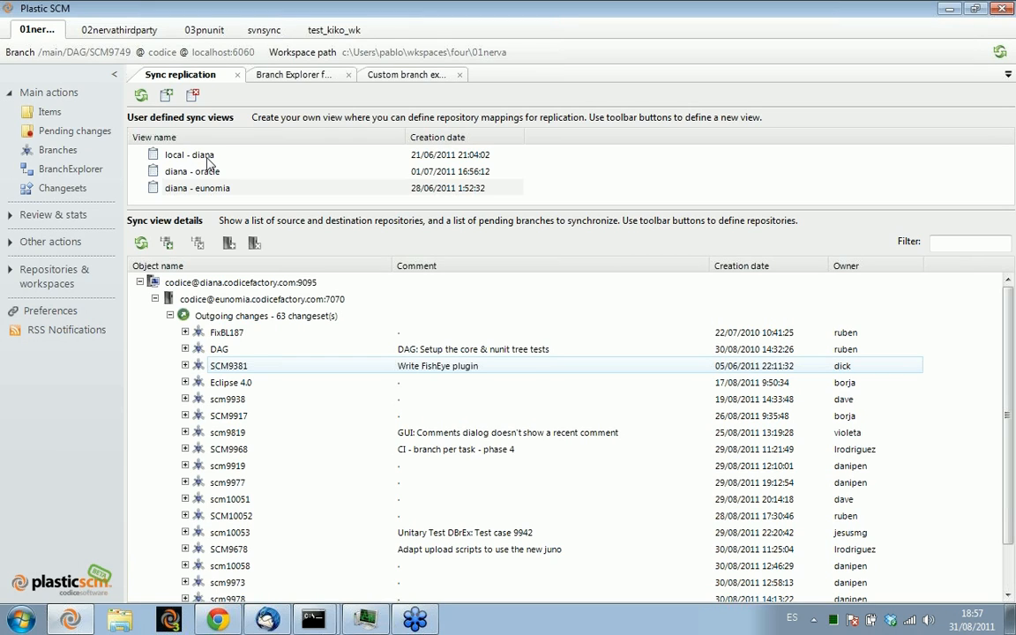
Open the local - diana sync view, and inspect the incoming changes for the nervathirdparty repository
left_click(206, 156)
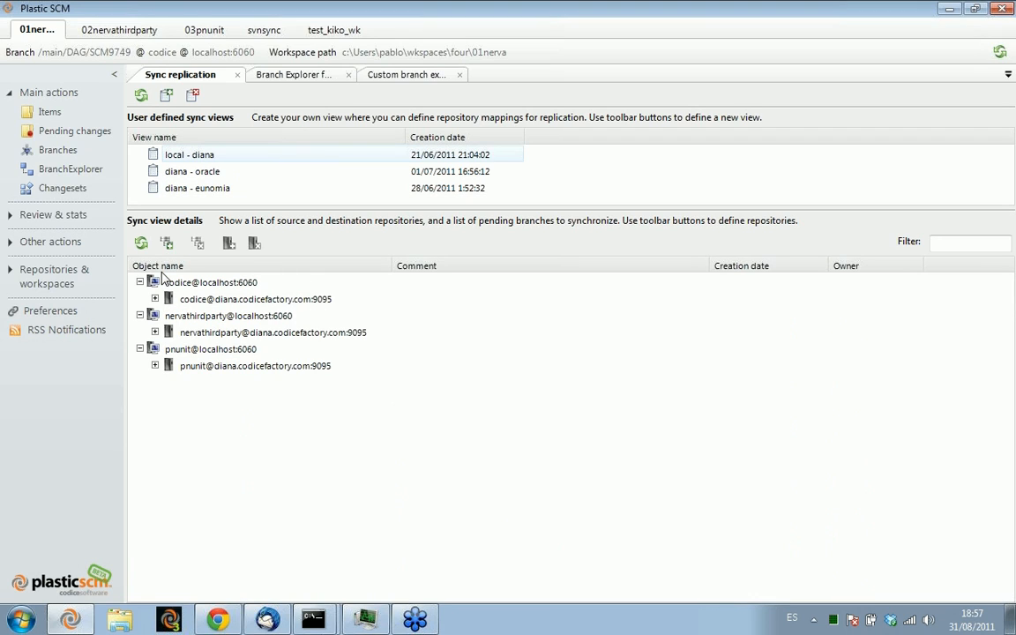
left_click(184, 352)
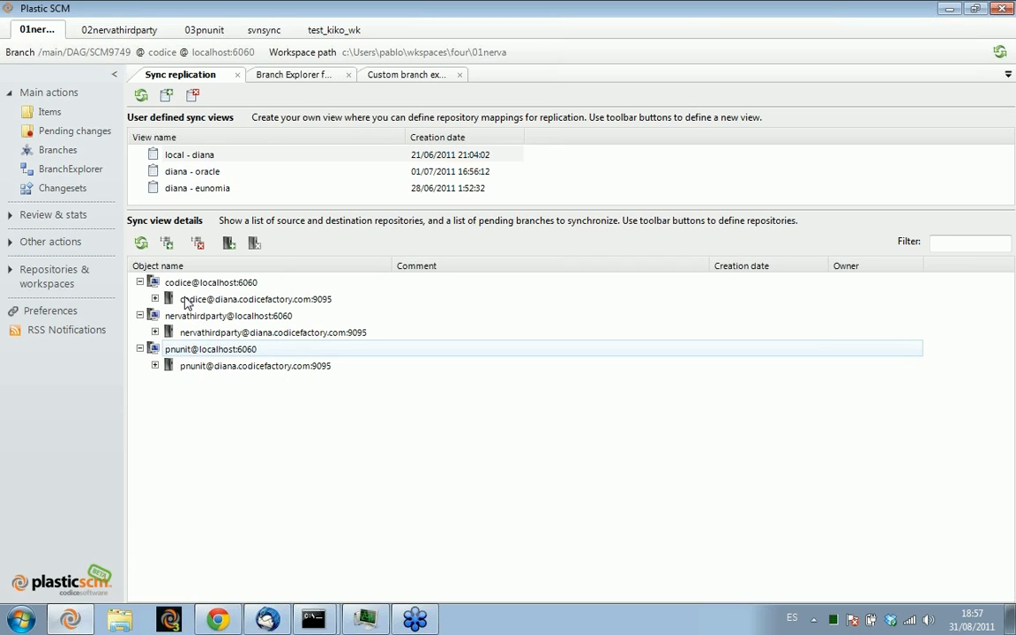
left_click(155, 332)
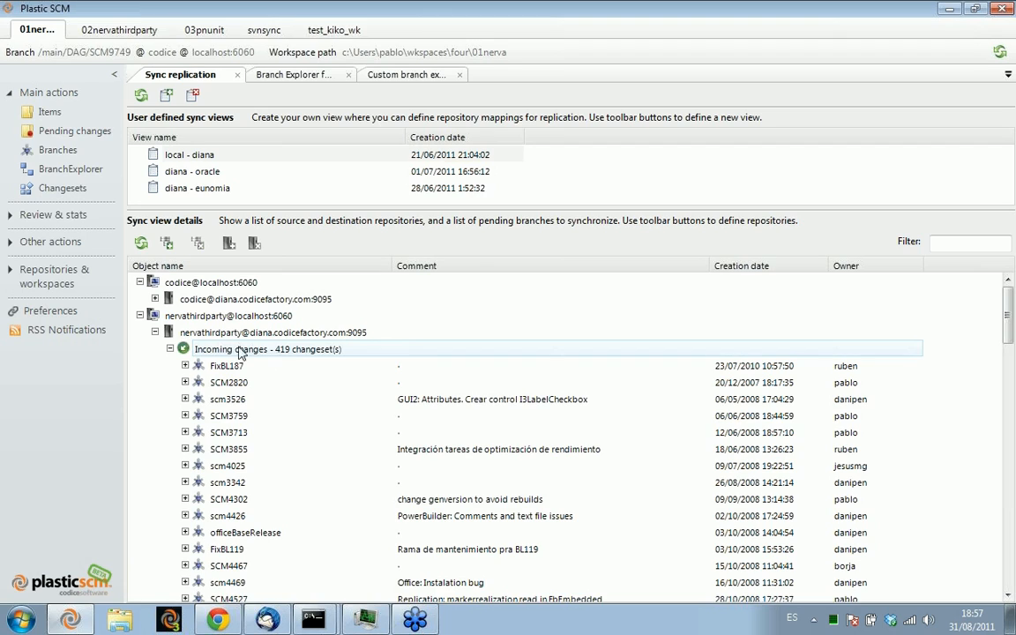
left_click(170, 349)
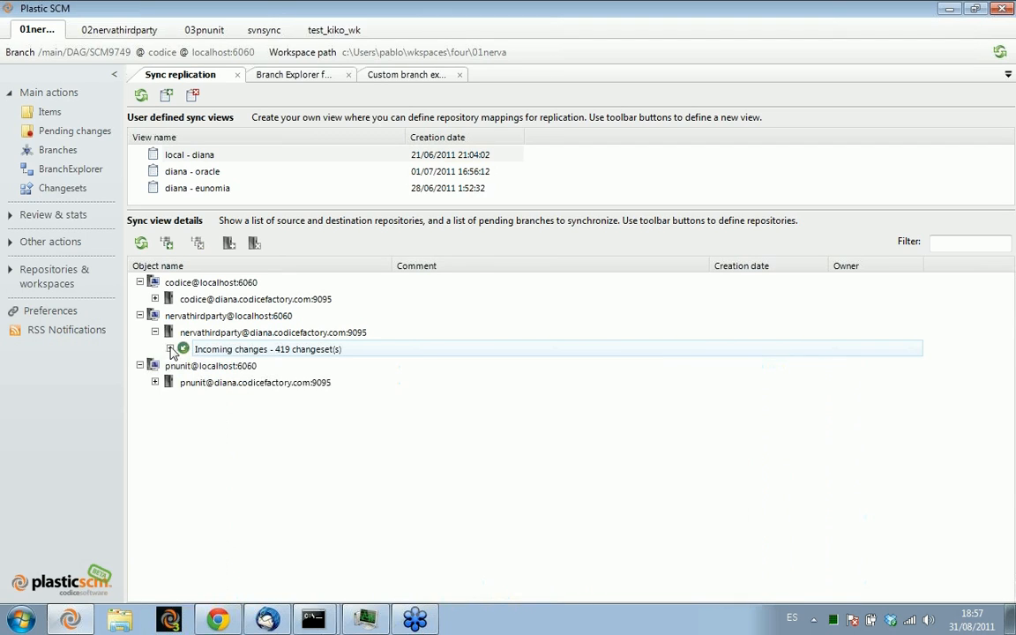
Look through the branches in nervathirdparty's incoming changes from diana, and collapse the list
left_click(171, 350)
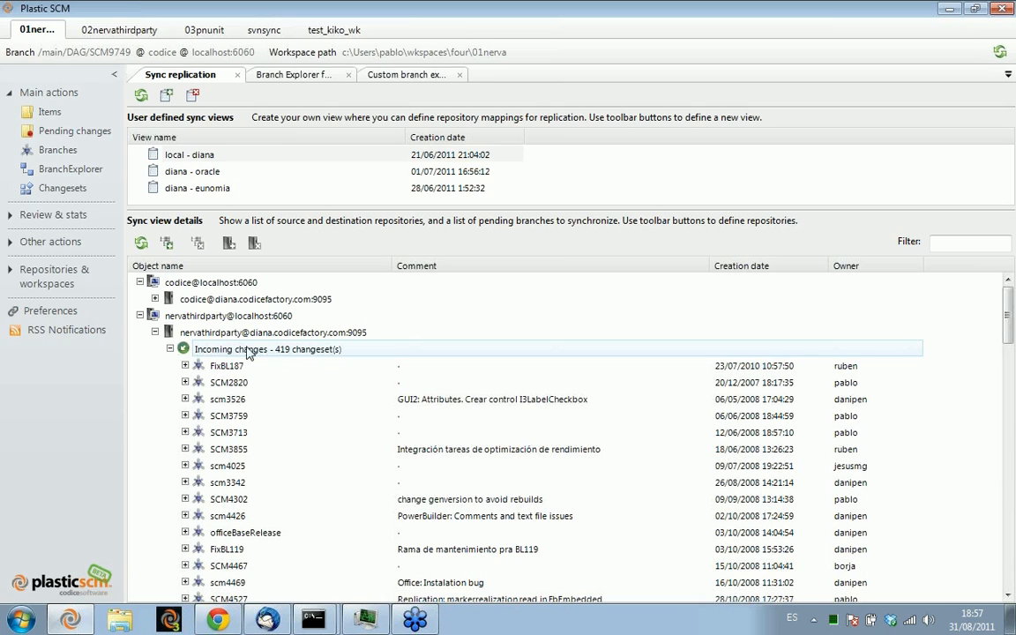
left_click(198, 363)
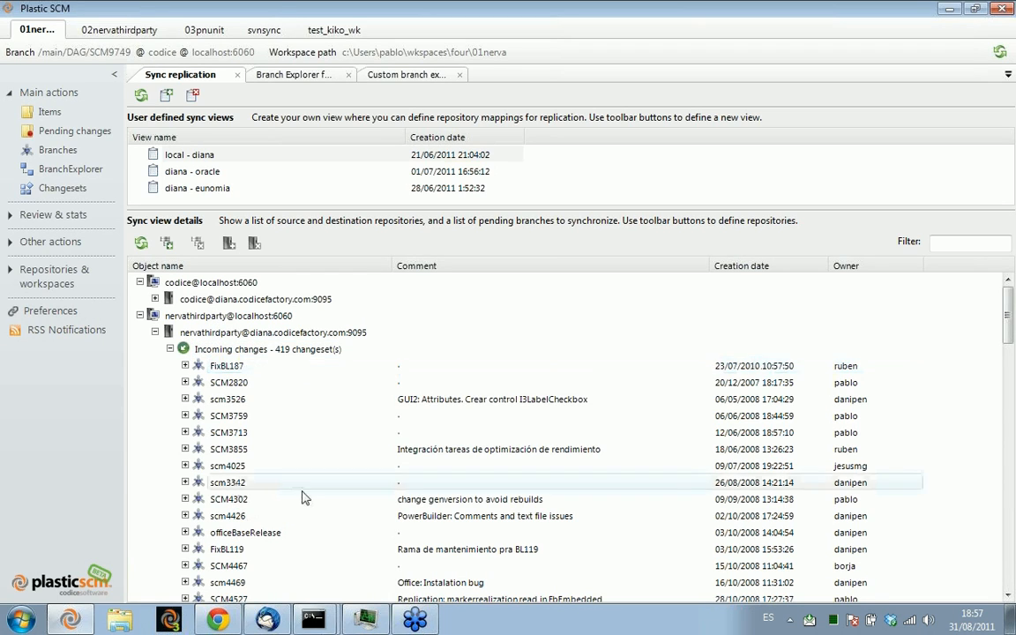
scroll(301, 494, "down", 6)
scroll(309, 467, "up", 6)
left_click(170, 349)
Load the pending changes between the local and diana codice repositories, and examine the outgoing changesets of branch SCM9749
left_click(168, 299)
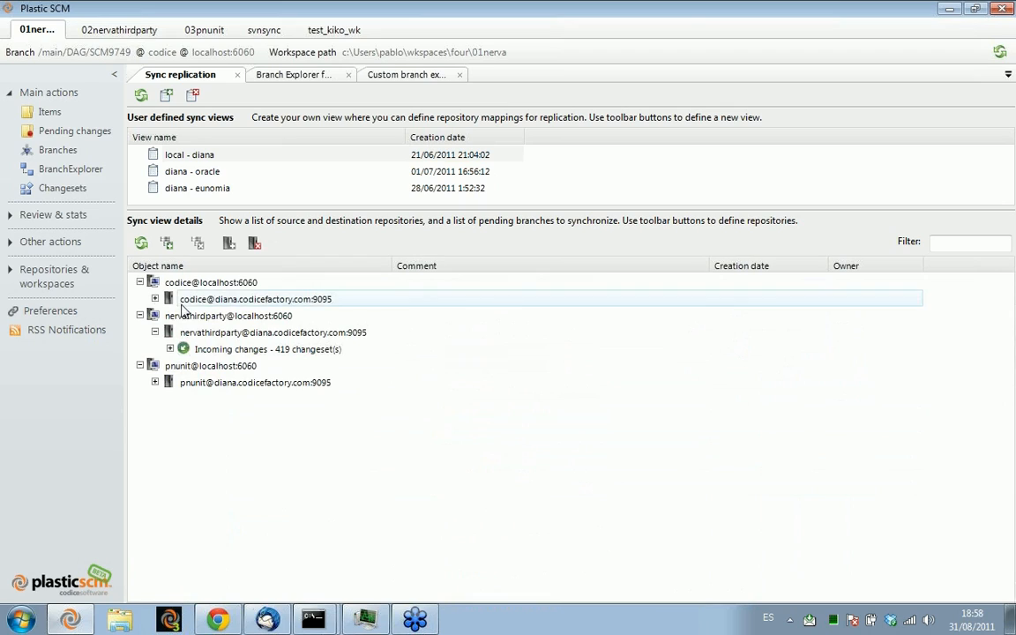
left_click(155, 299)
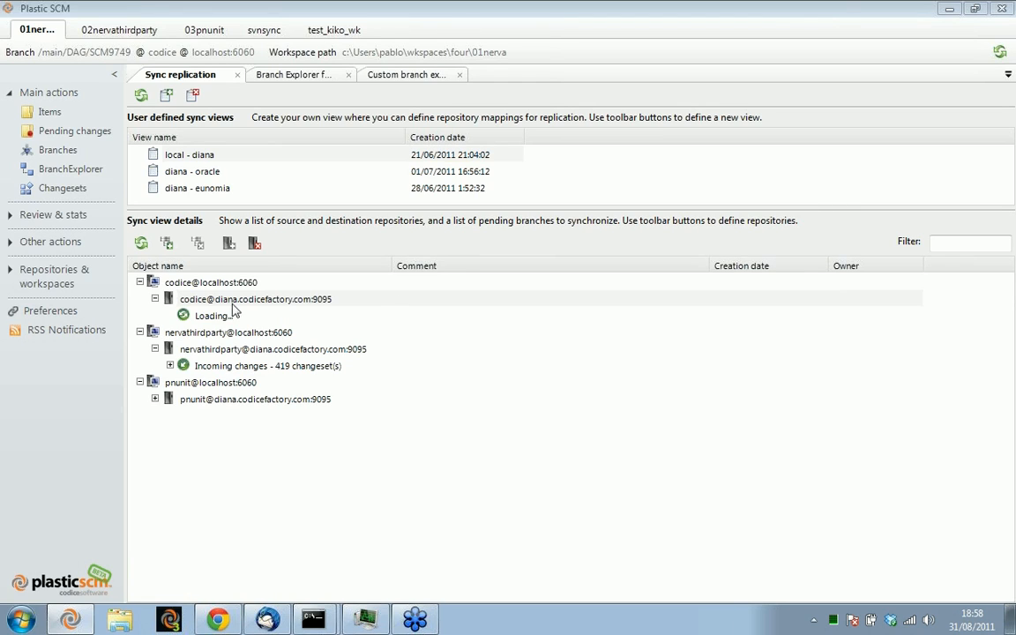
left_click(225, 317)
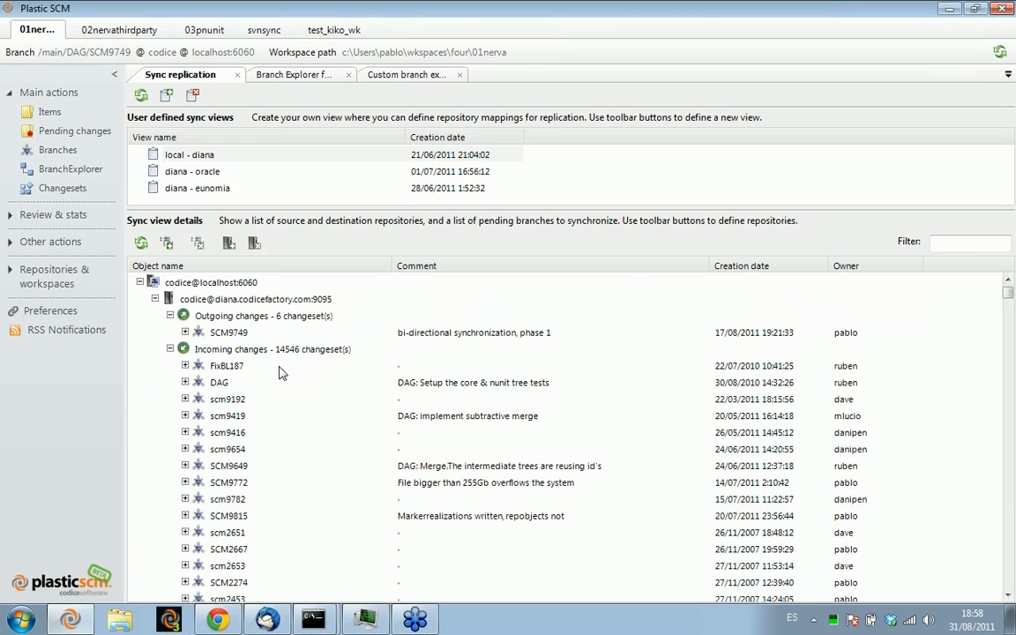
left_click(185, 333)
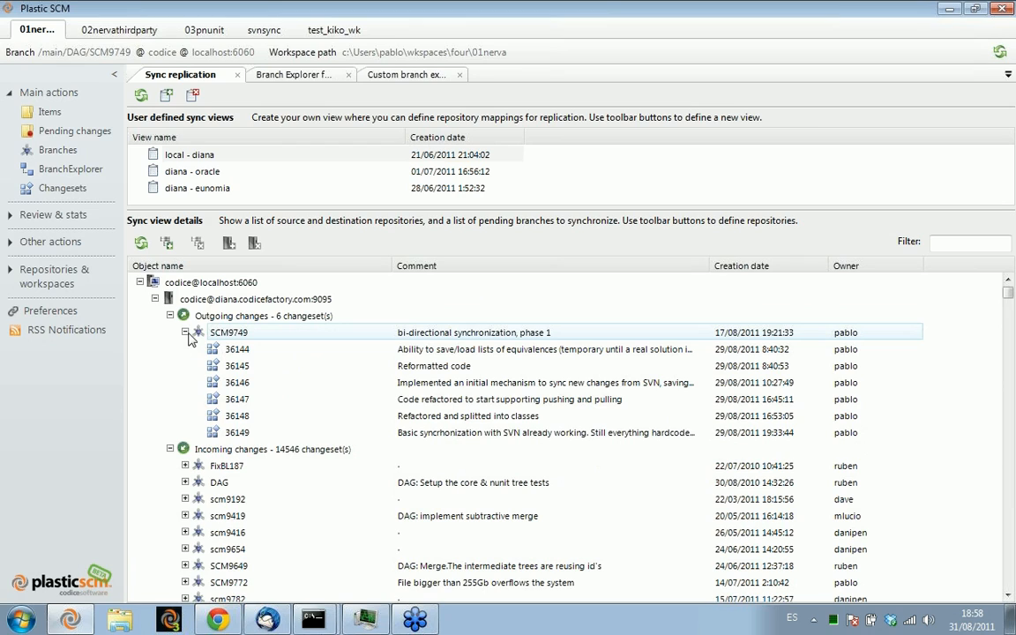
left_click(256, 365)
left_click(256, 431)
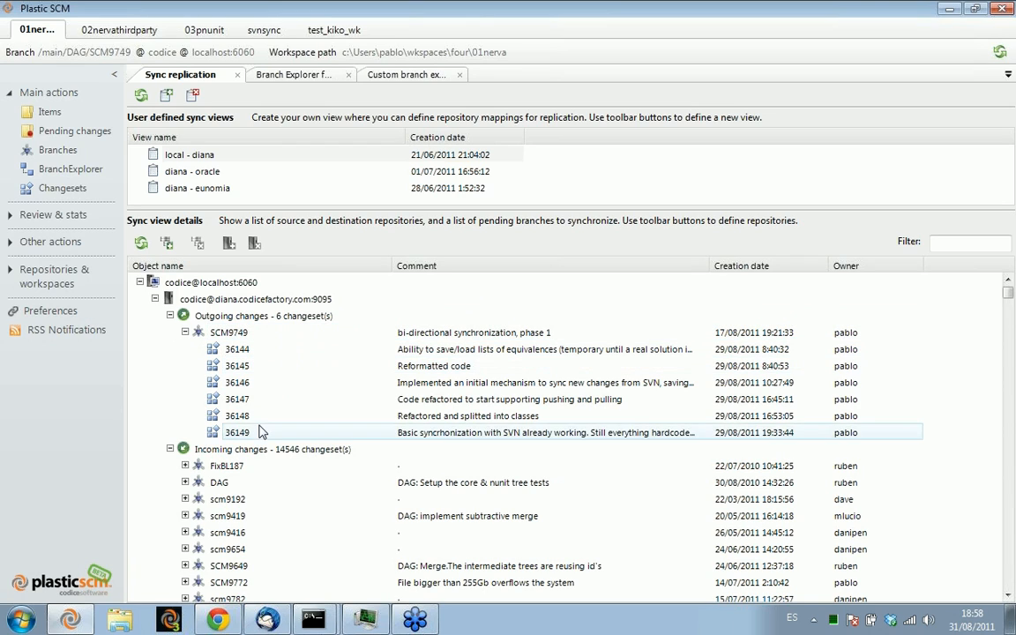
Collapse the codice outgoing changes, and select the DAG branch among the incoming changes
left_click(185, 333)
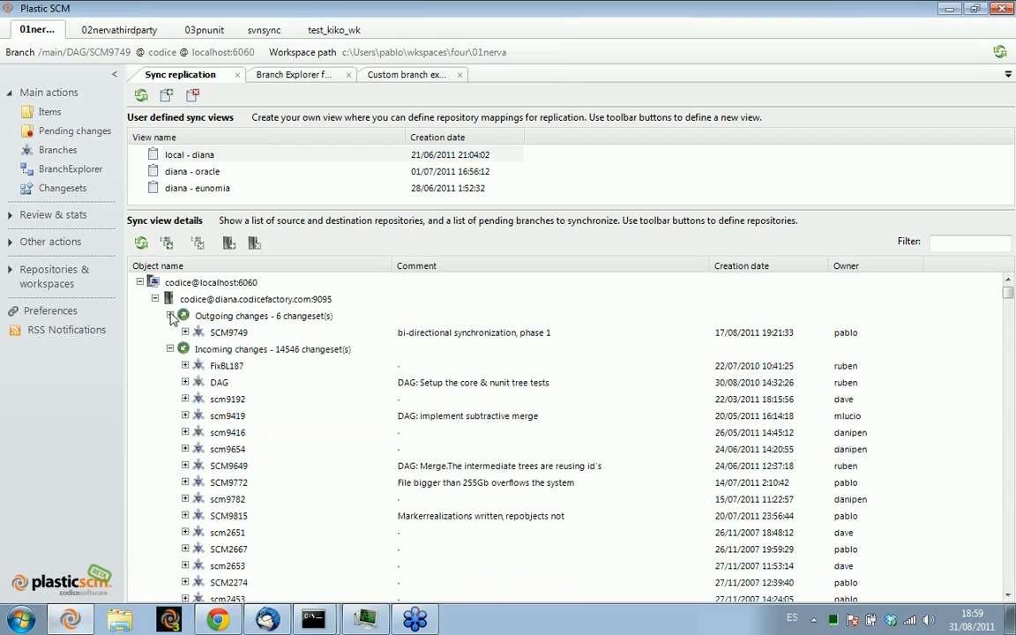
left_click(170, 316)
left_click(262, 332)
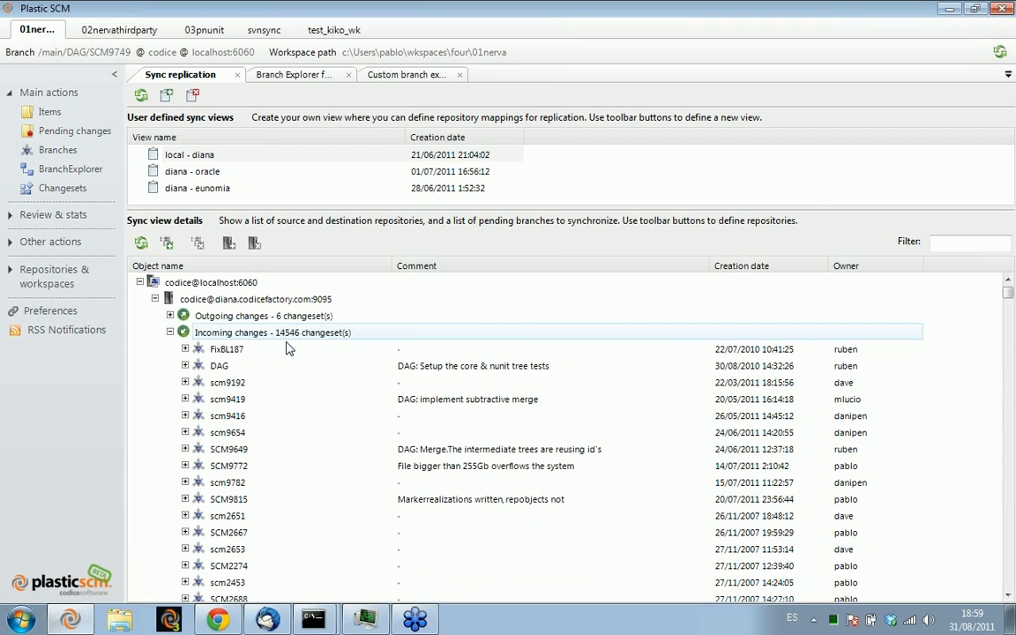
left_click(247, 371)
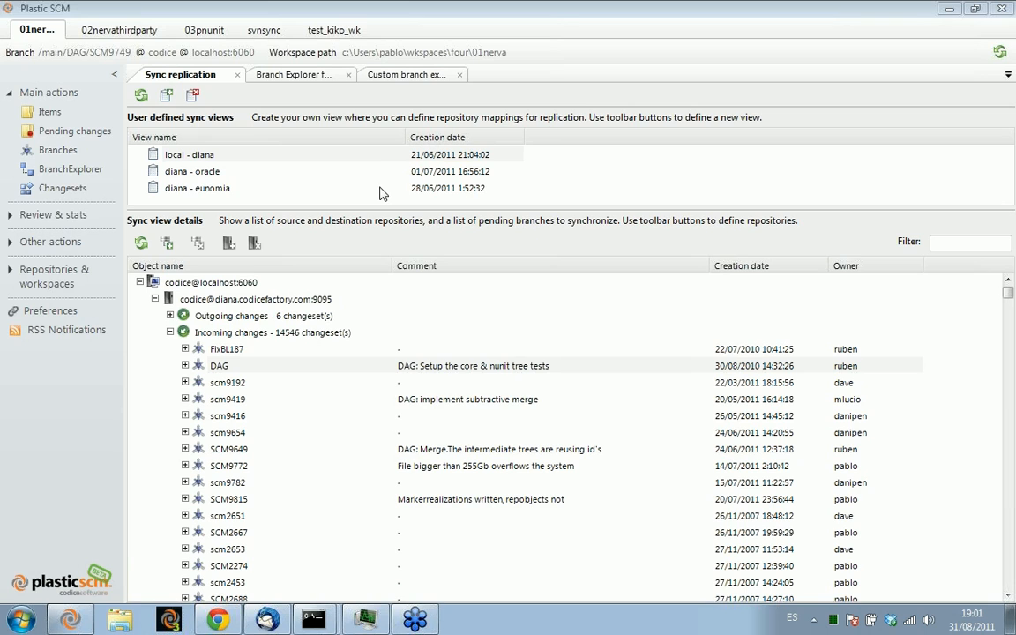
Inspect the contents of the doc directory in the workspace items, and close the items view
left_click(62, 114)
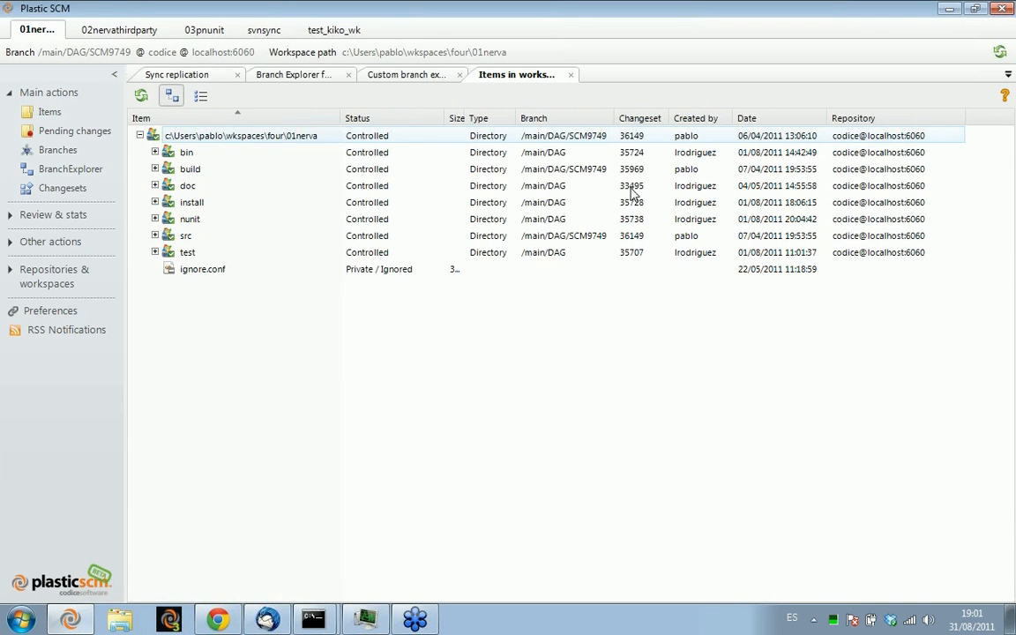
left_click(194, 189)
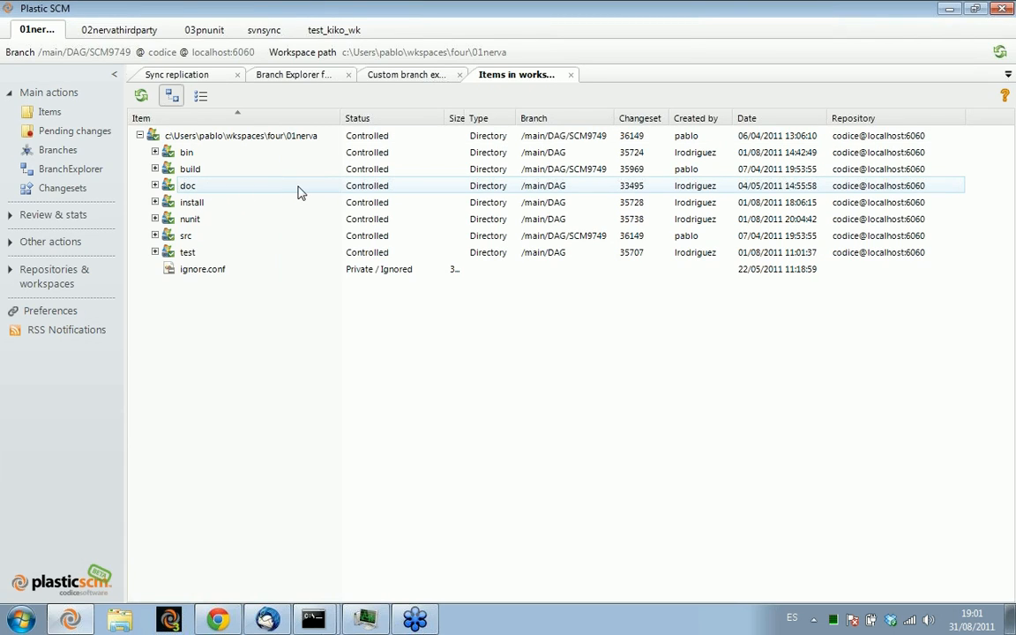
double_click(191, 188)
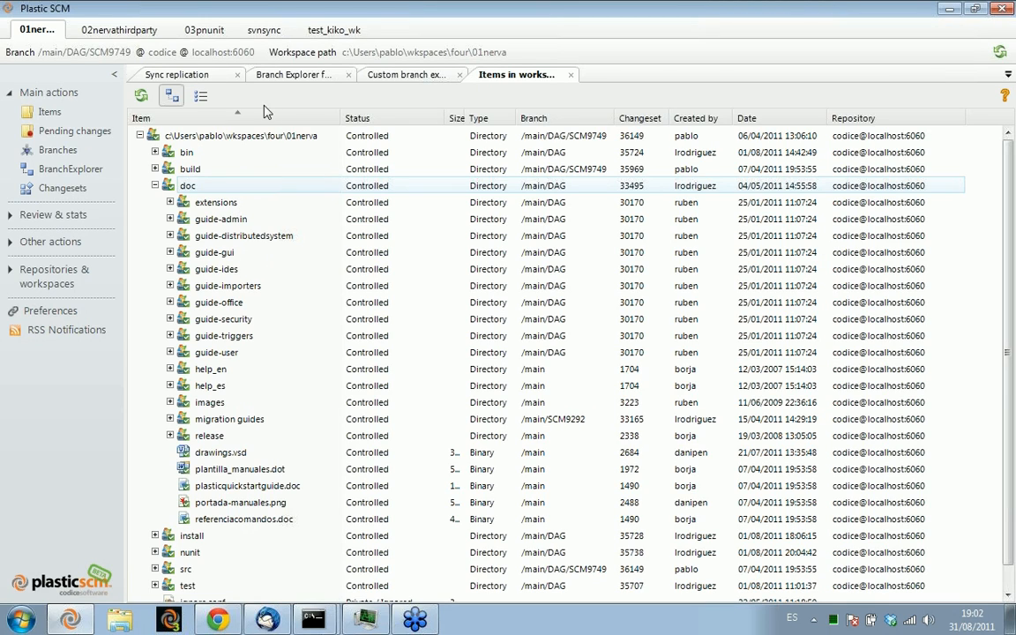
left_click(571, 74)
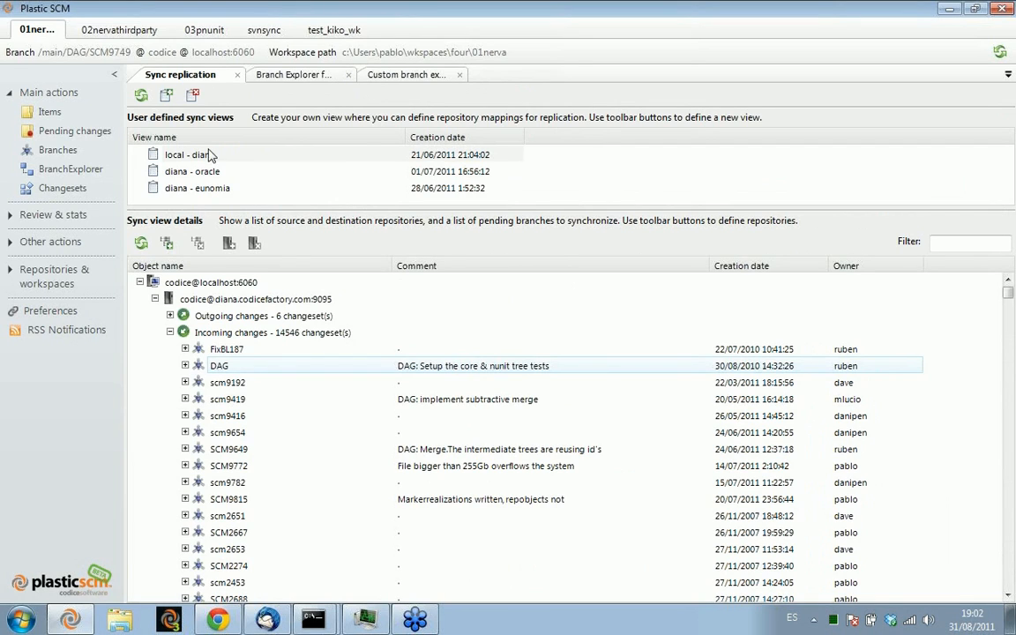
Show the workspace's pending changes, and leave only ChangesetPusher.cs selected for checkin among the modified files
left_click(74, 132)
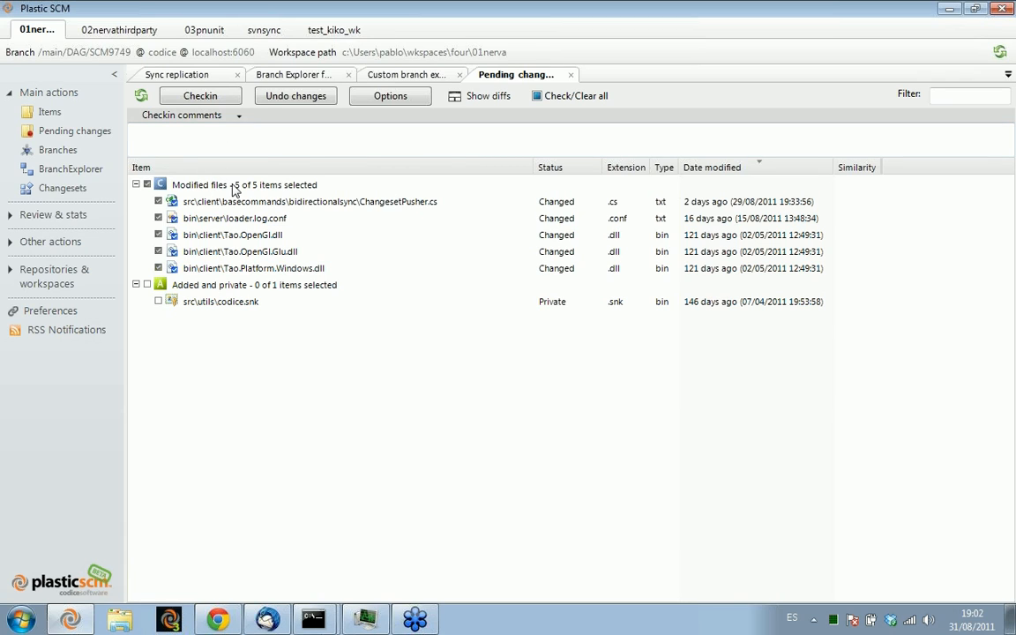
left_click(218, 219)
left_click(228, 269, "shift")
key("space")
left_click(194, 198)
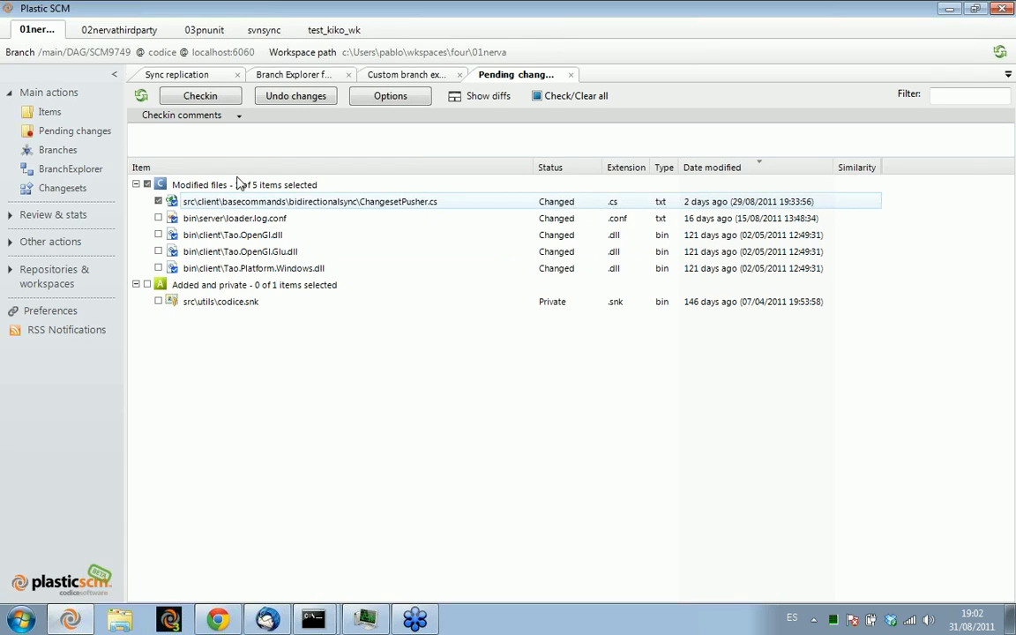
left_click(174, 184)
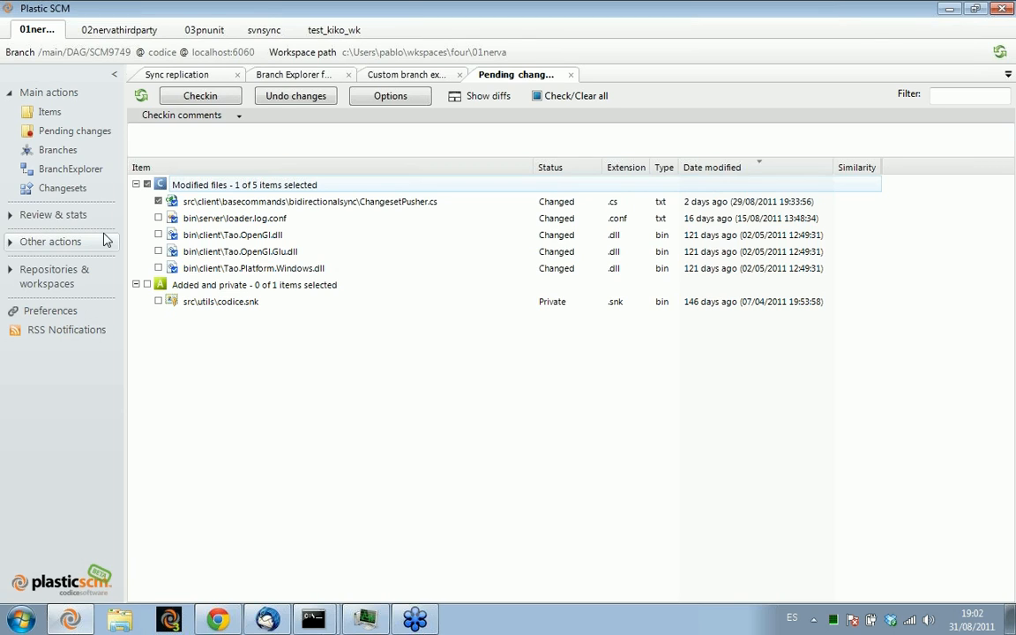
Open the root folder of the 01nerva workspace in Windows Explorer from the workspace items
left_click(59, 113)
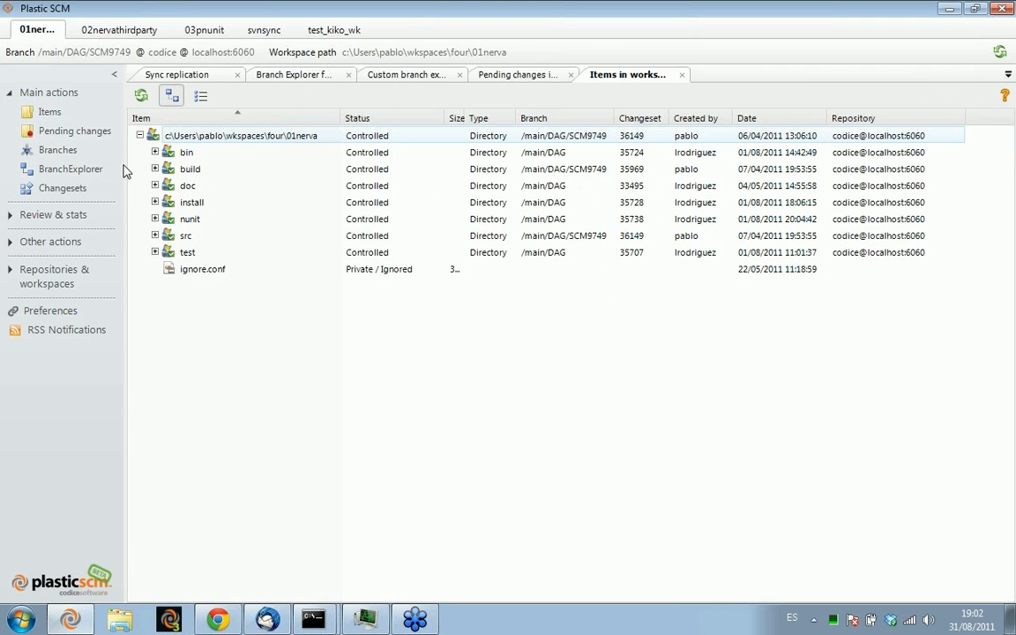
right_click(196, 134)
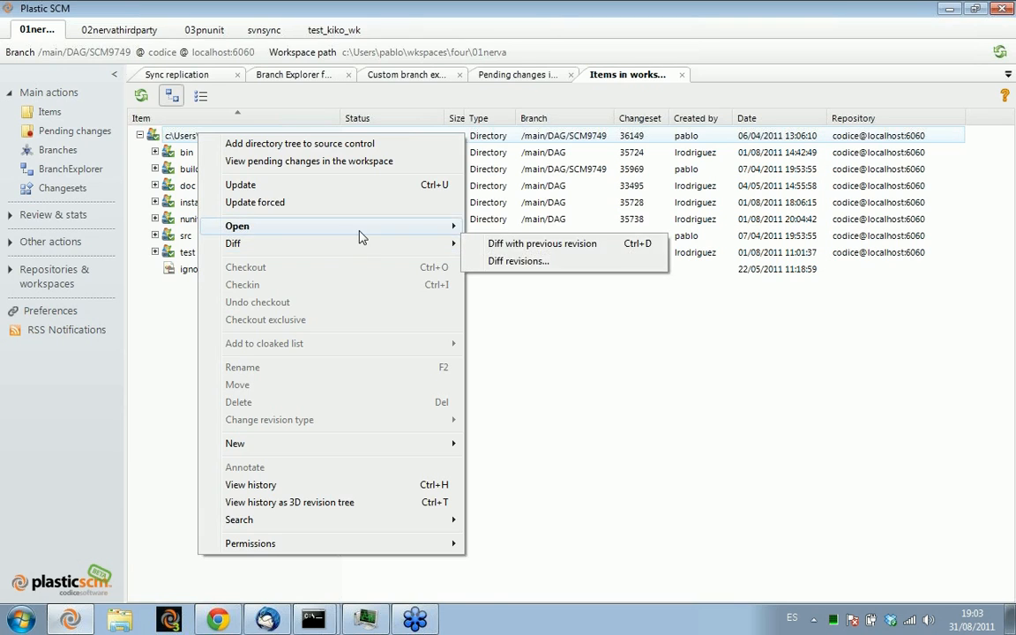
mouse_move(415, 226)
left_click(528, 261)
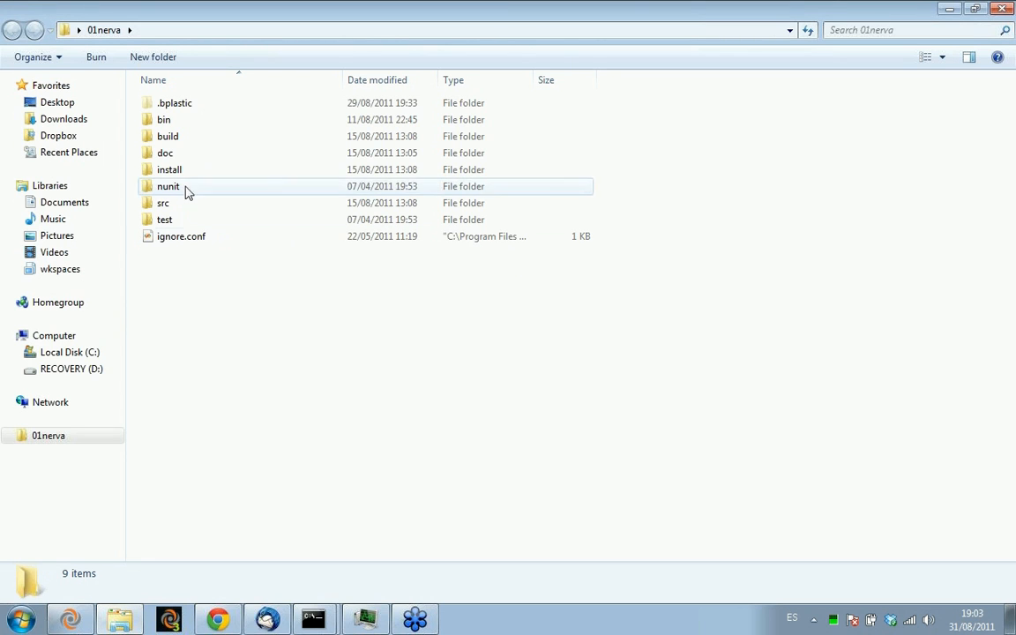
Delete App.ico from the workspace's src\plastic folder, moving it to the Recycle Bin
double_click(165, 209)
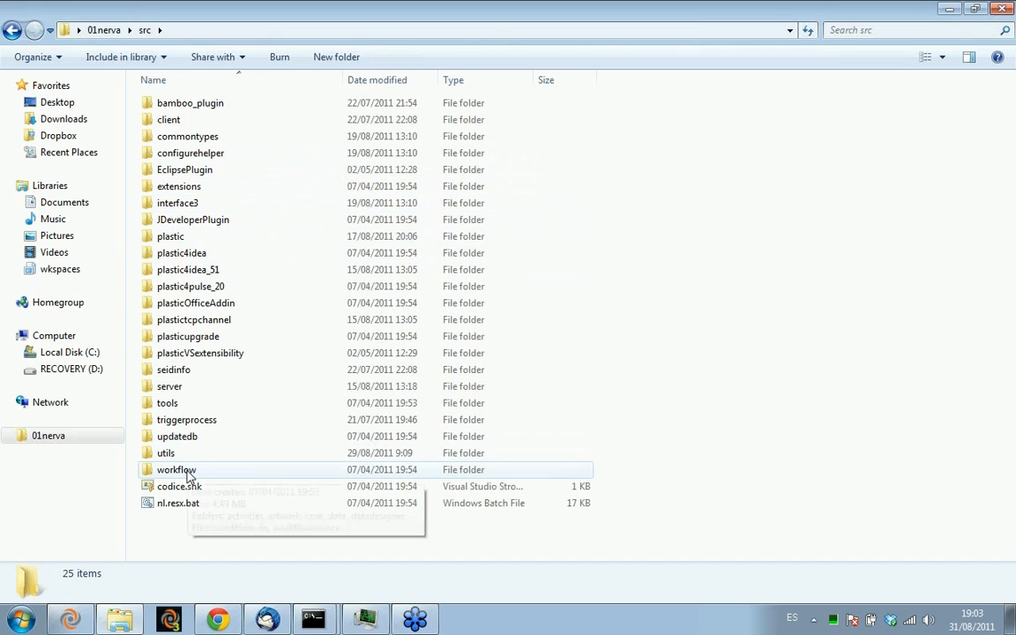
double_click(174, 236)
left_click(182, 254)
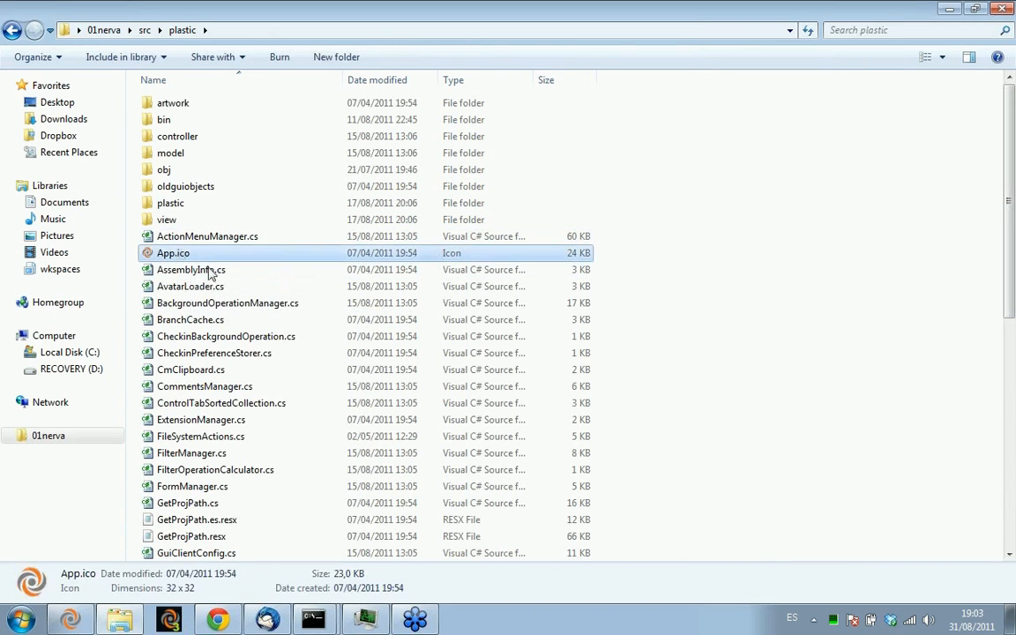
key("Delete")
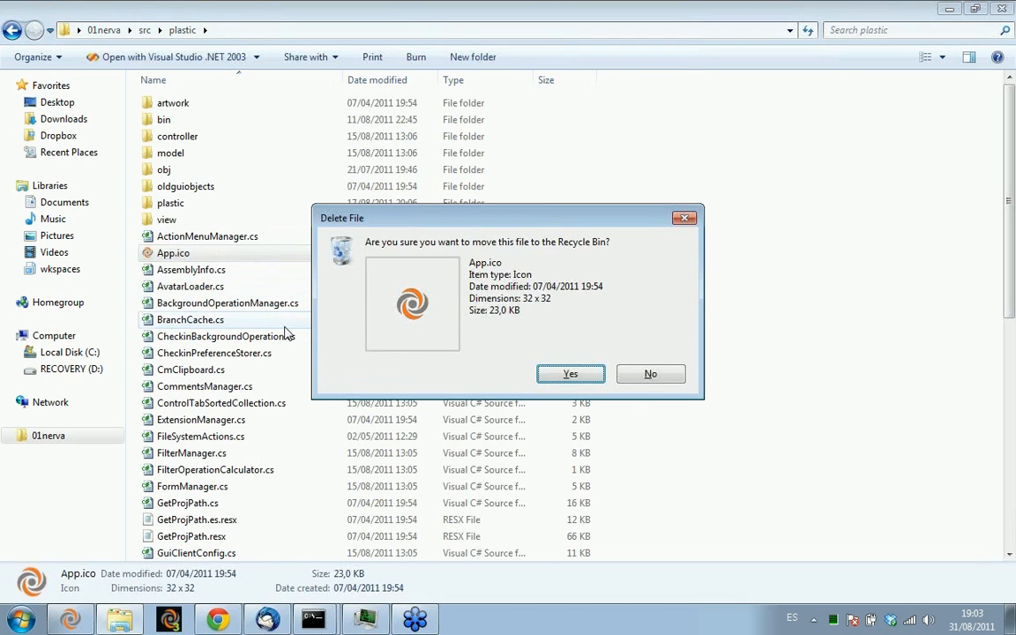
left_click(540, 379)
Switch back to Plastic SCM, and refresh the workspace items and the pending changes
key("alt+Tab")
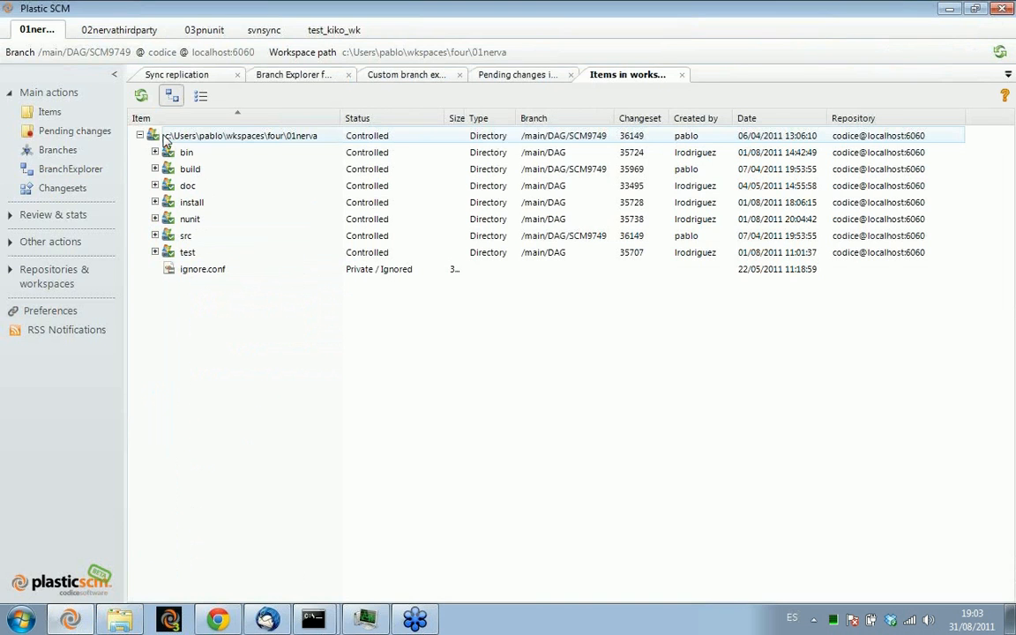
left_click(139, 98)
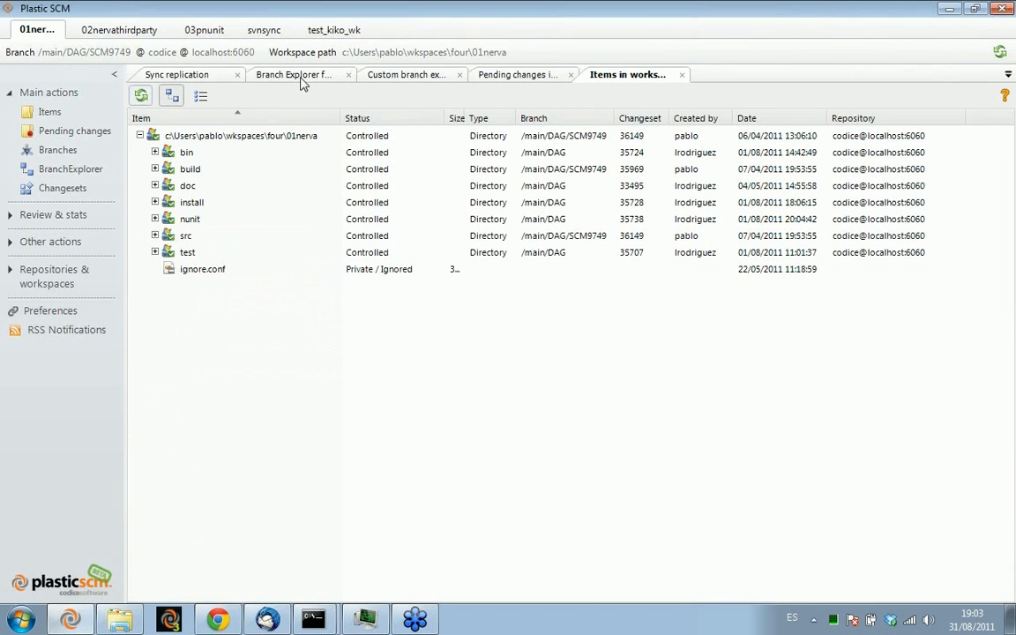
left_click(507, 77)
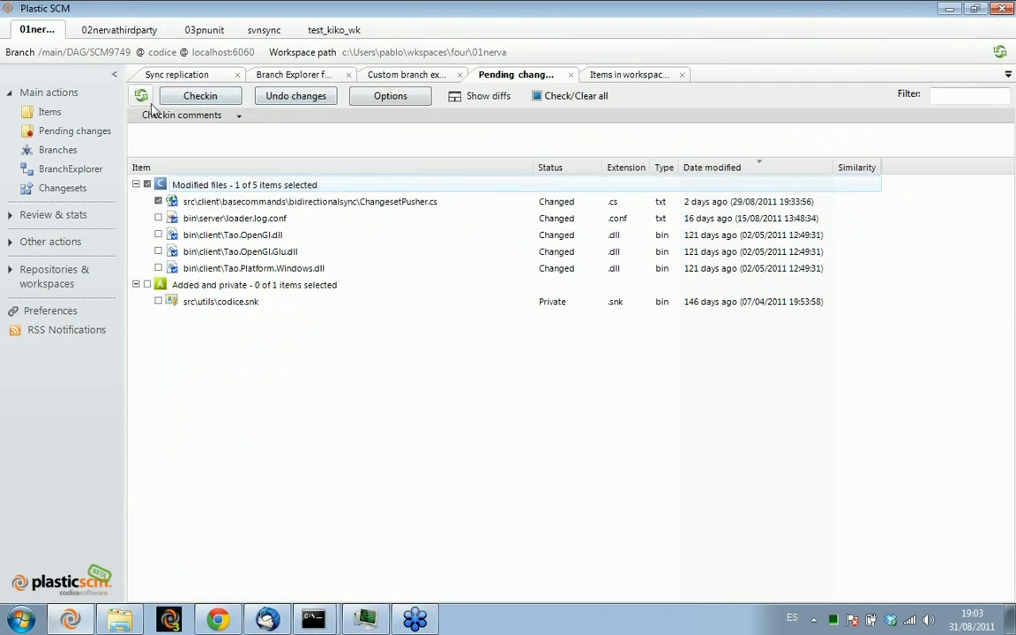
left_click(141, 96)
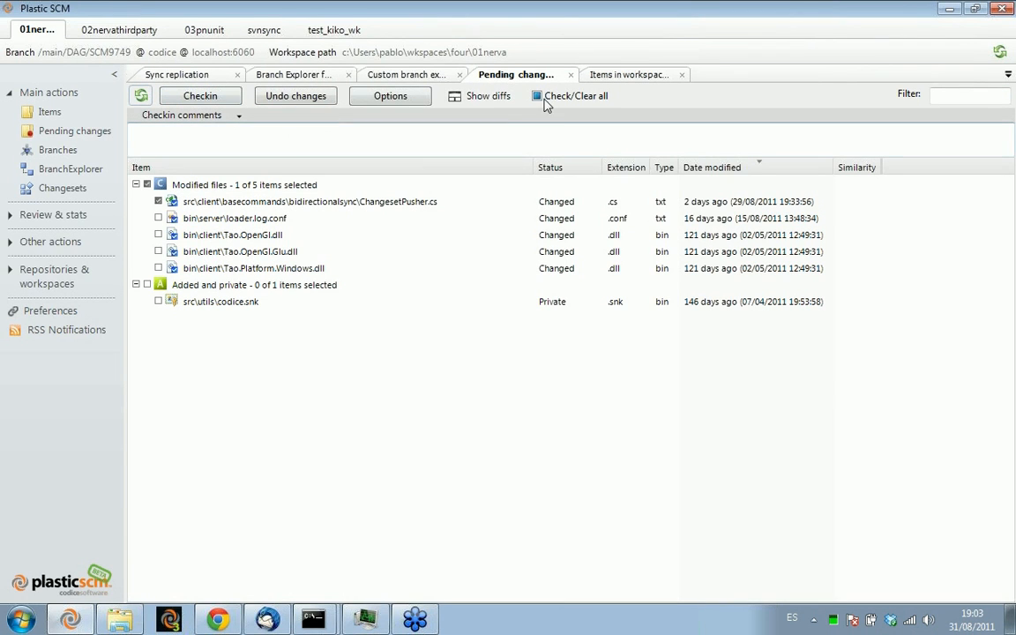
Set the pending changes options to show manually deleted items and manually renamed/moved items
left_click(422, 97)
left_click(367, 379)
left_click(334, 357)
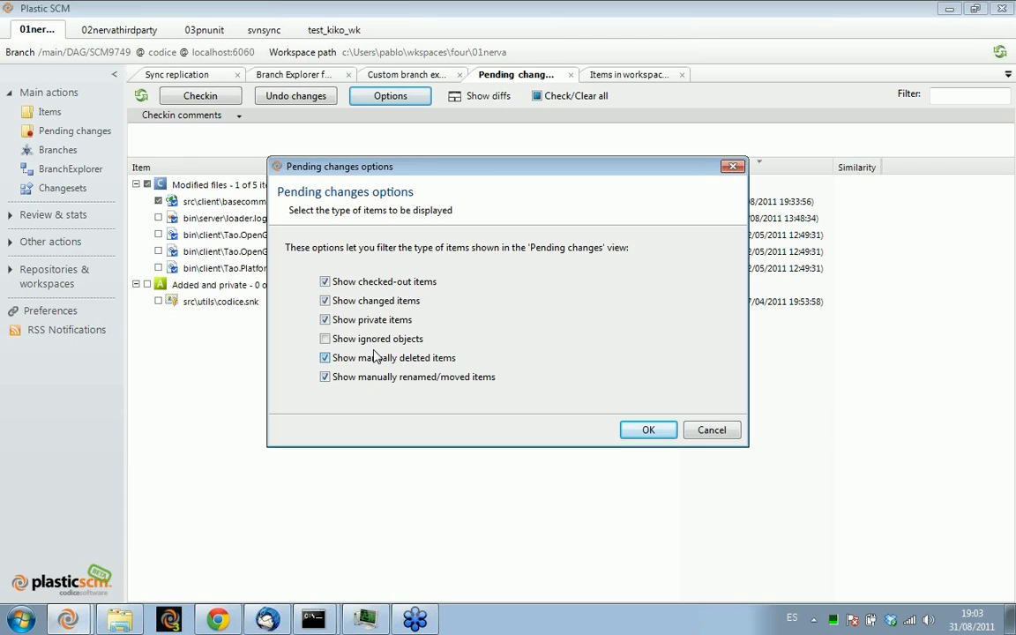
left_click(628, 429)
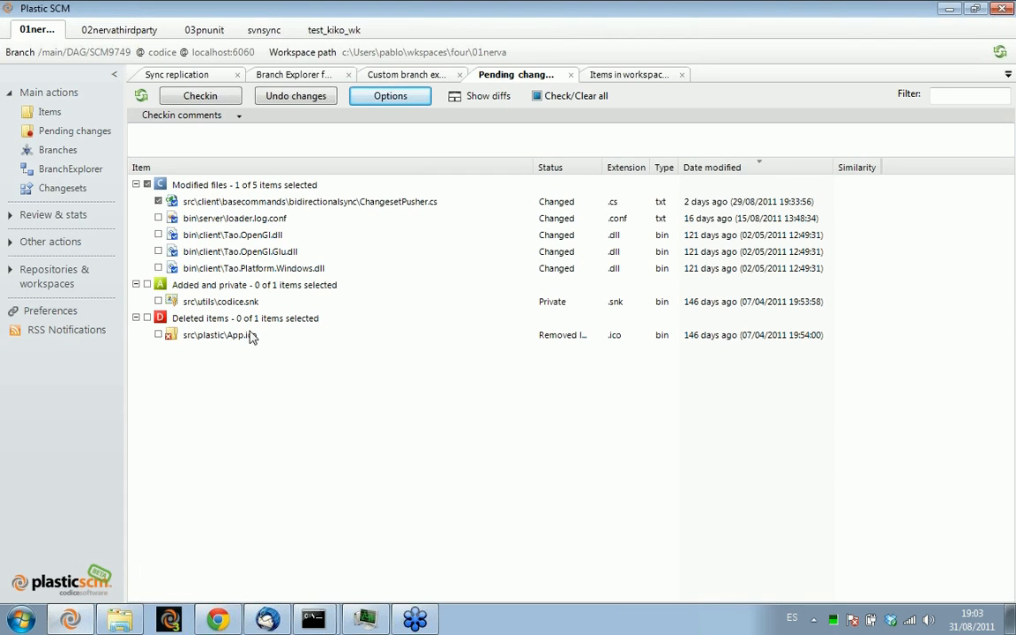
Deselect ChangesetPusher.cs, and undo only the pending deletion of src\plastic\App.ico
left_click(234, 335)
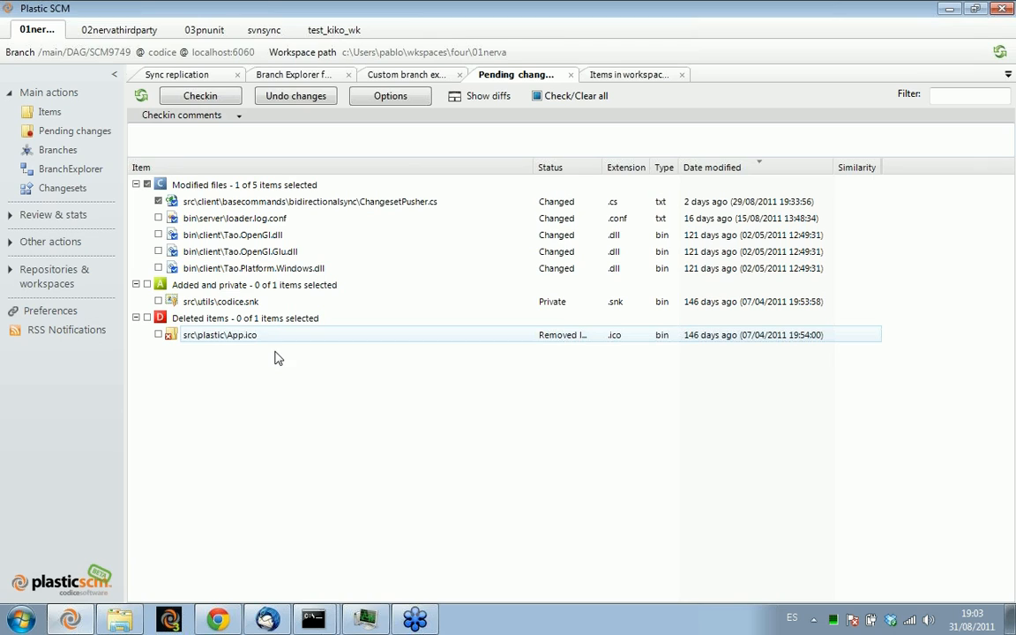
left_click(158, 202)
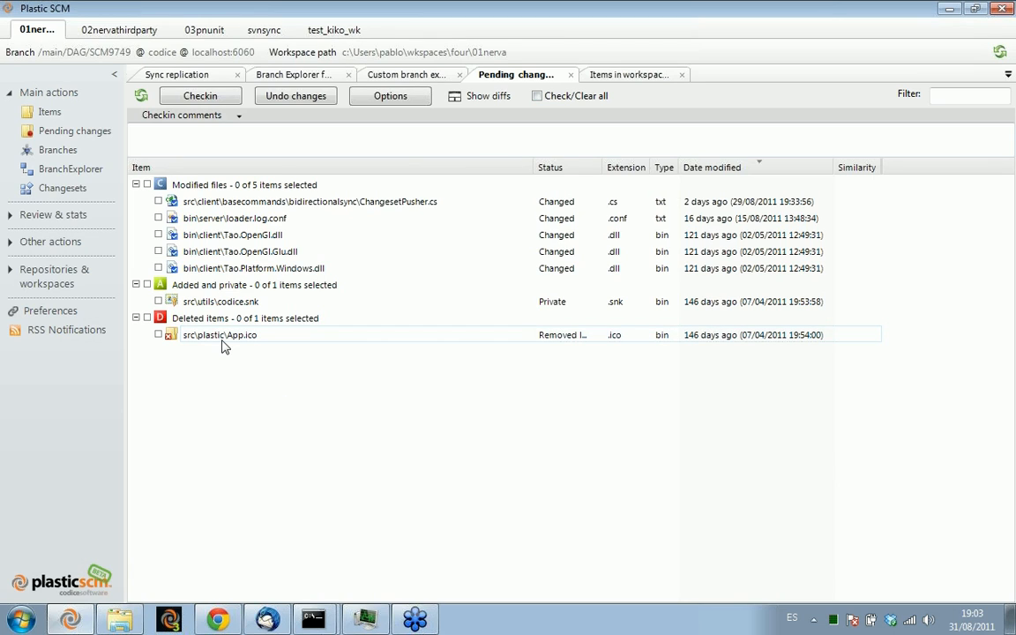
left_click(158, 335)
left_click(319, 99)
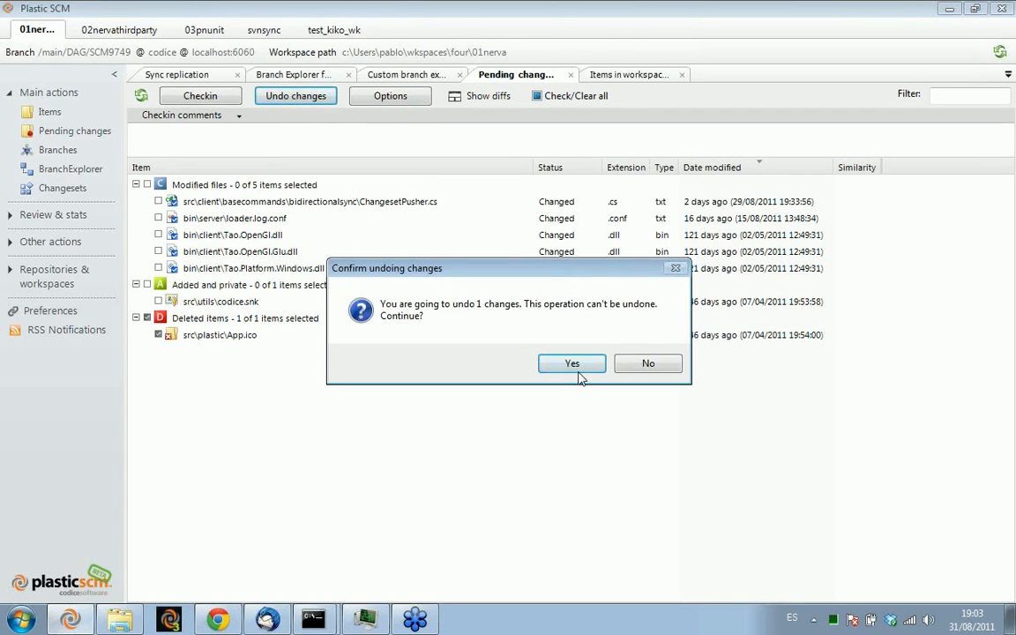
left_click(578, 368)
Switch to Windows Explorer, check the restored App.ico in src\plastic, and open AvatarLoader.cs from the same folder
key("alt+Tab")
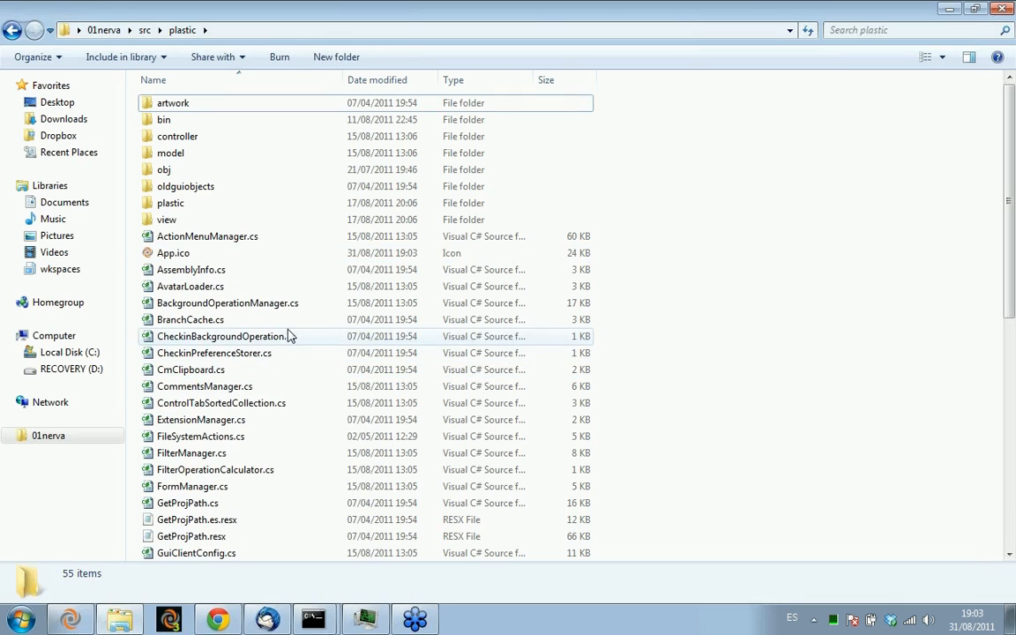
left_click(265, 253)
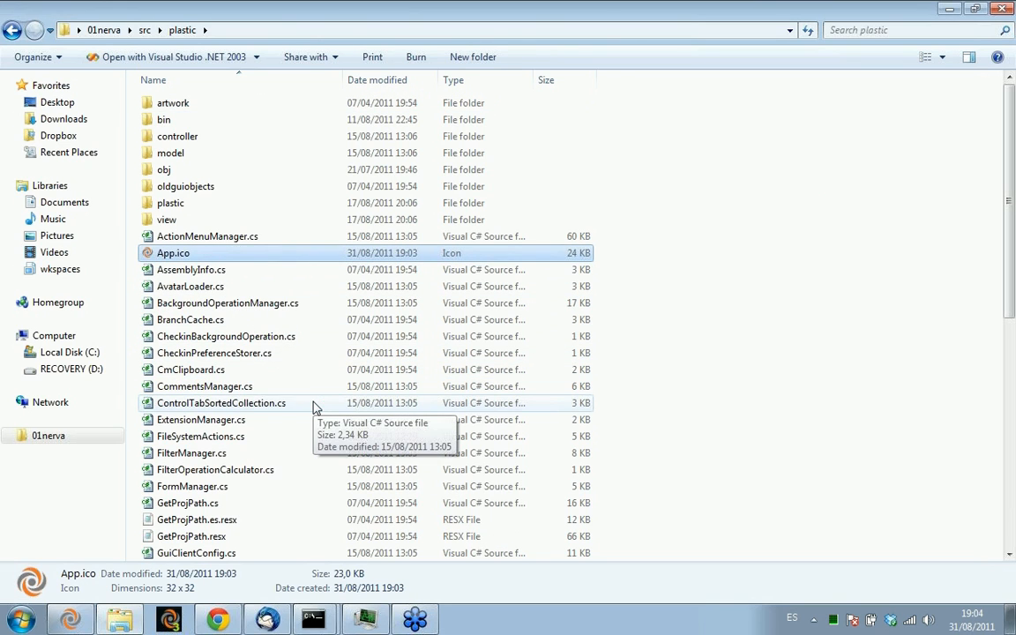
left_click(193, 273)
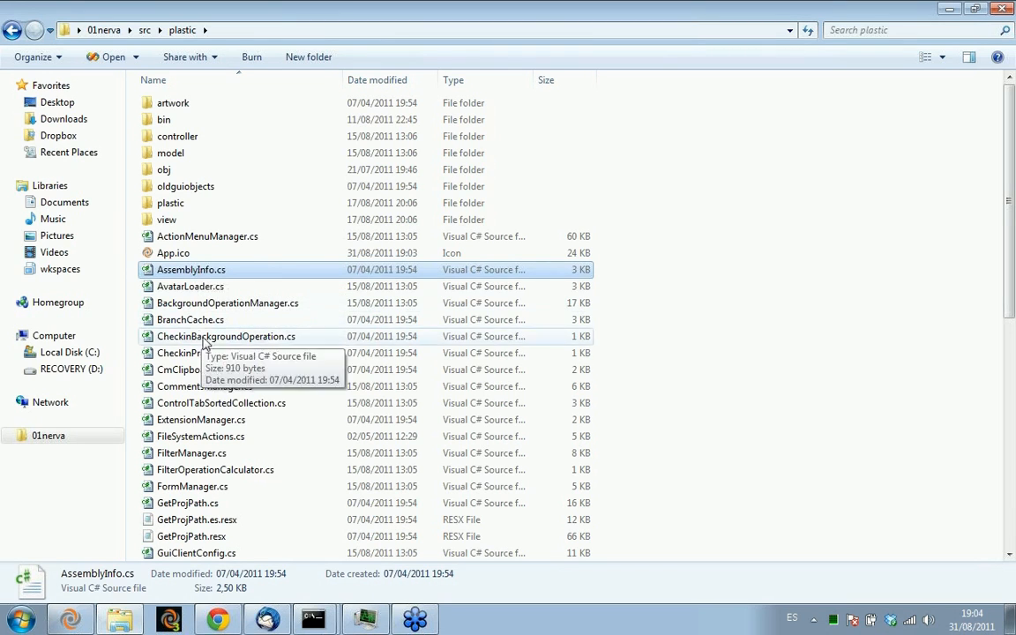
left_click(194, 286)
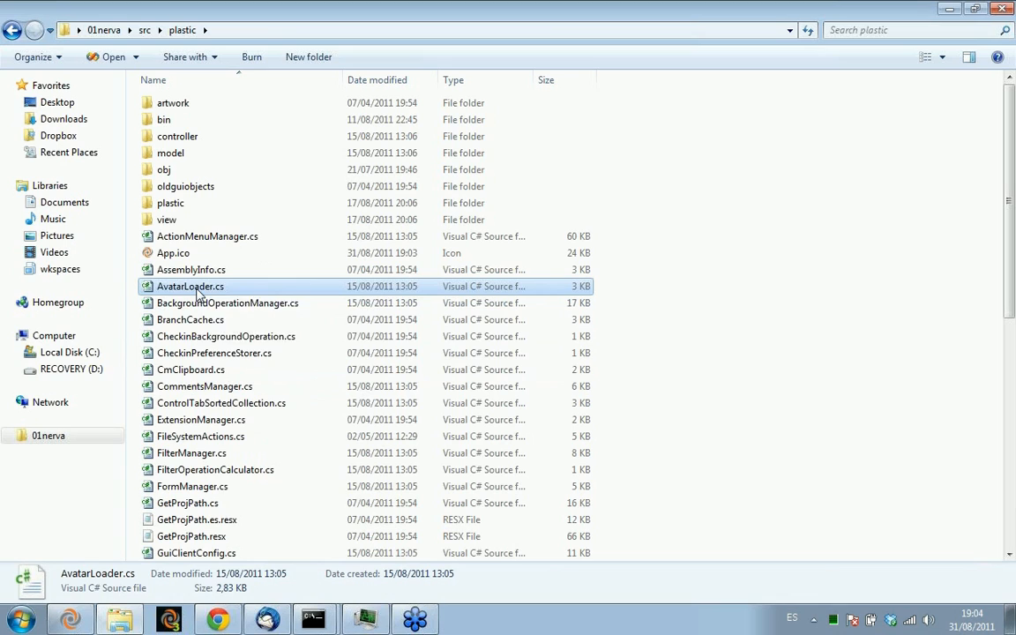
double_click(198, 290)
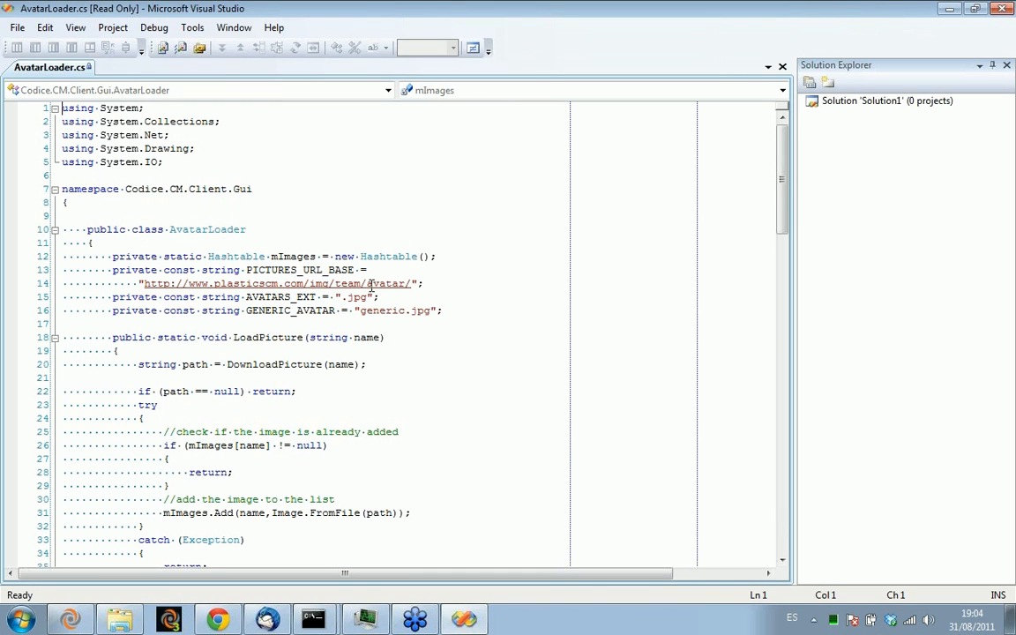
Change plasticscm.com to plasticscm.org in the PICTURES_URL_BASE address on line 14, and save the read-only file
double_click(294, 284)
type("org")
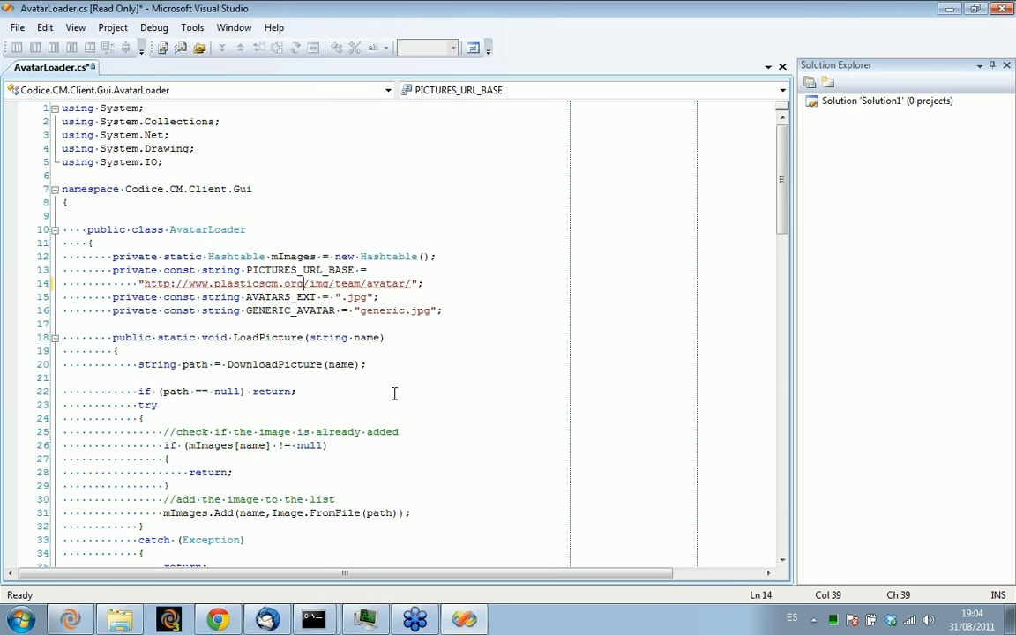
key("ctrl+s")
left_click(483, 357)
Switch back to Plastic SCM and refresh the pending changes
key("alt+Tab")
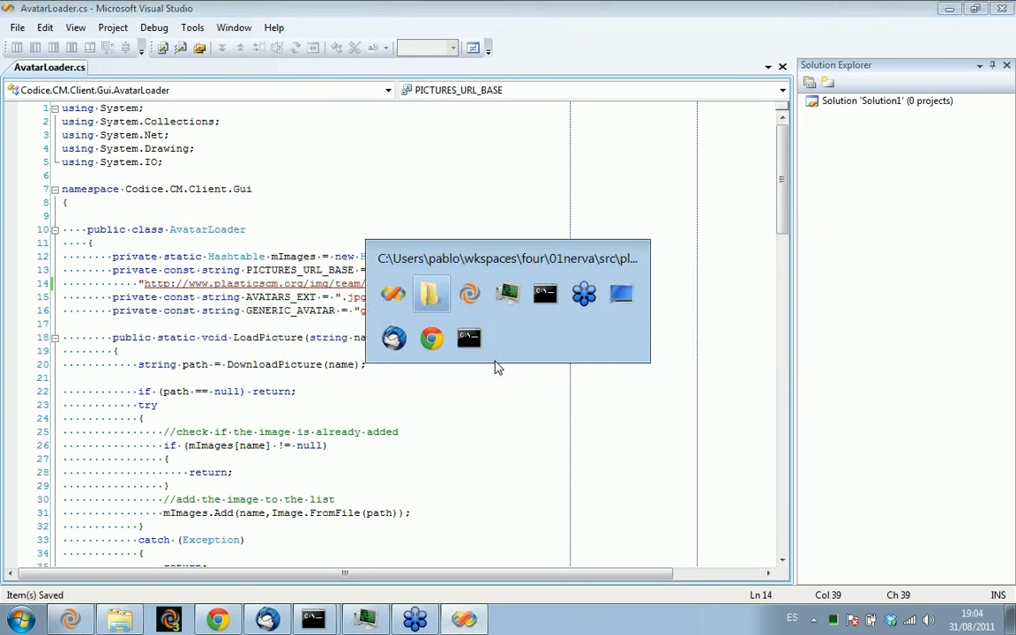
key("alt+Tab")
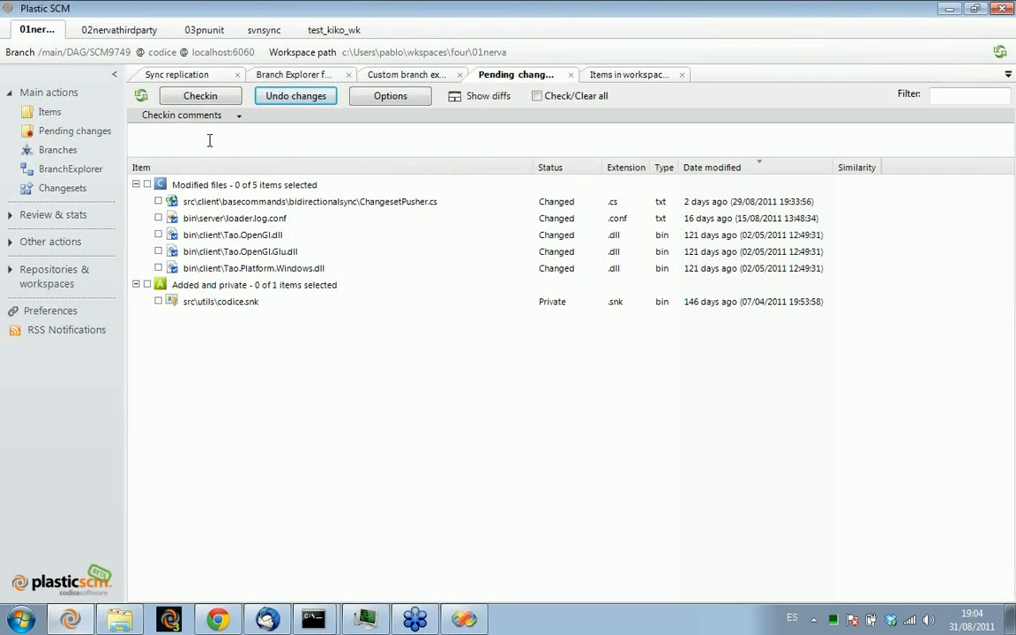
left_click(142, 96)
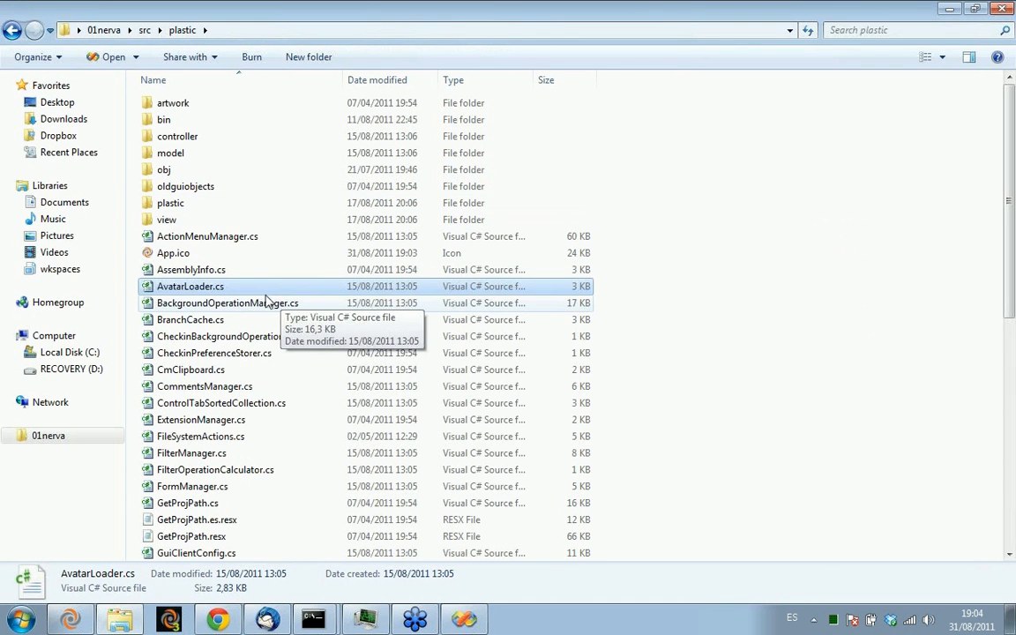
Rename AvatarLoader.cs to MovedAvatarLoader.cs in Windows Explorer, and refresh the pending changes in Plastic SCM
key("F2")
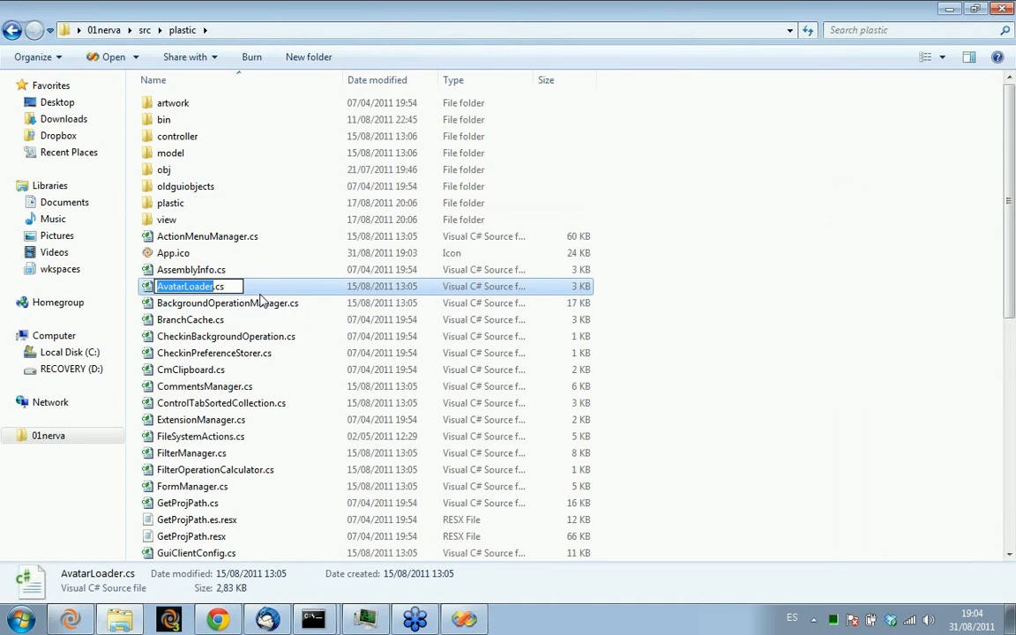
key("Right")
key("Home")
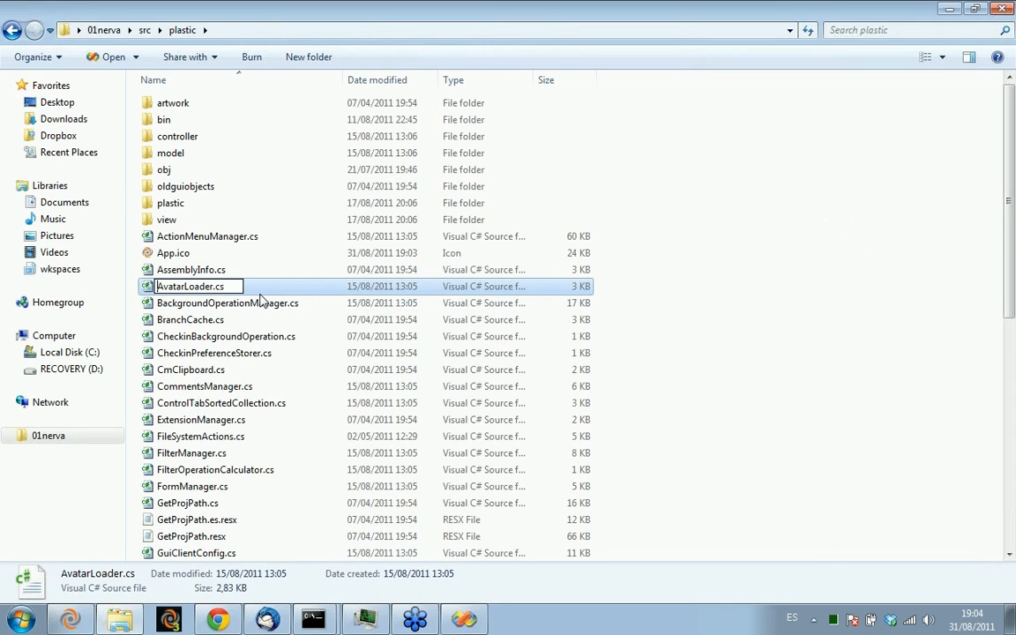
type("Moved")
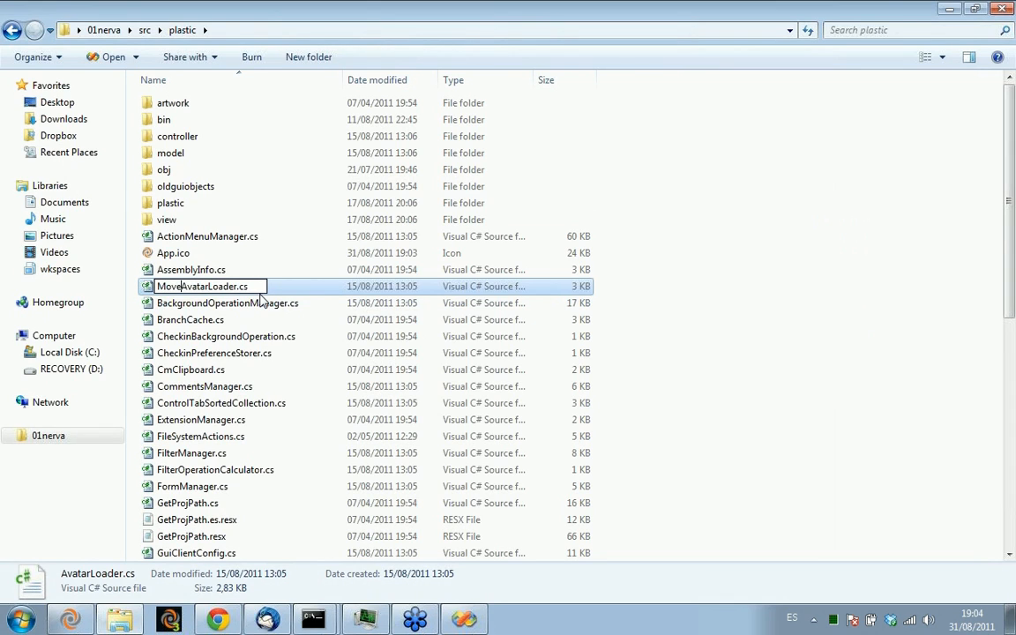
key("Return")
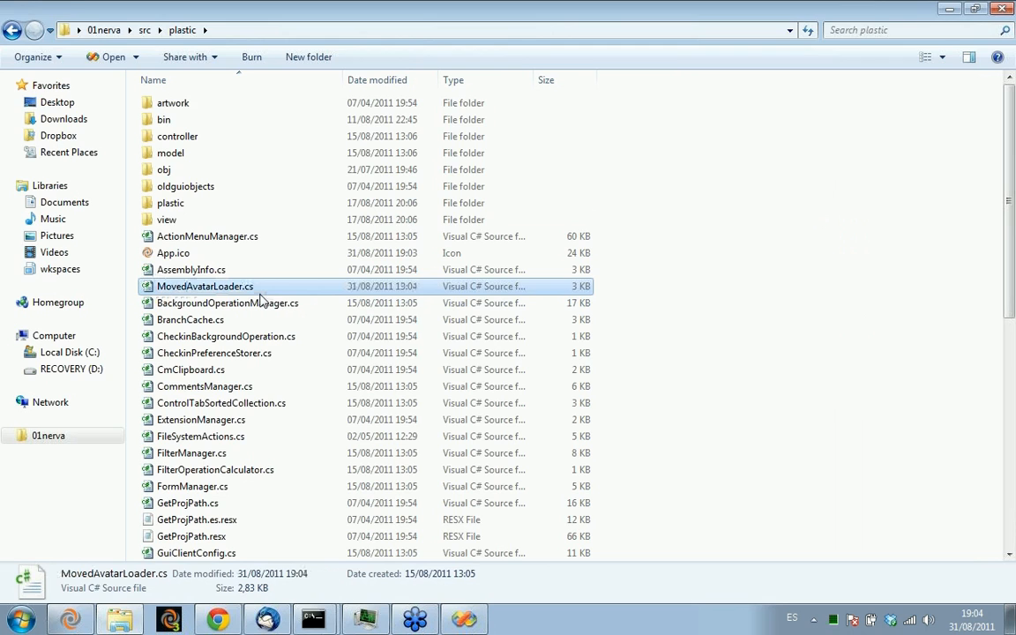
key("alt+Tab")
left_click(141, 95)
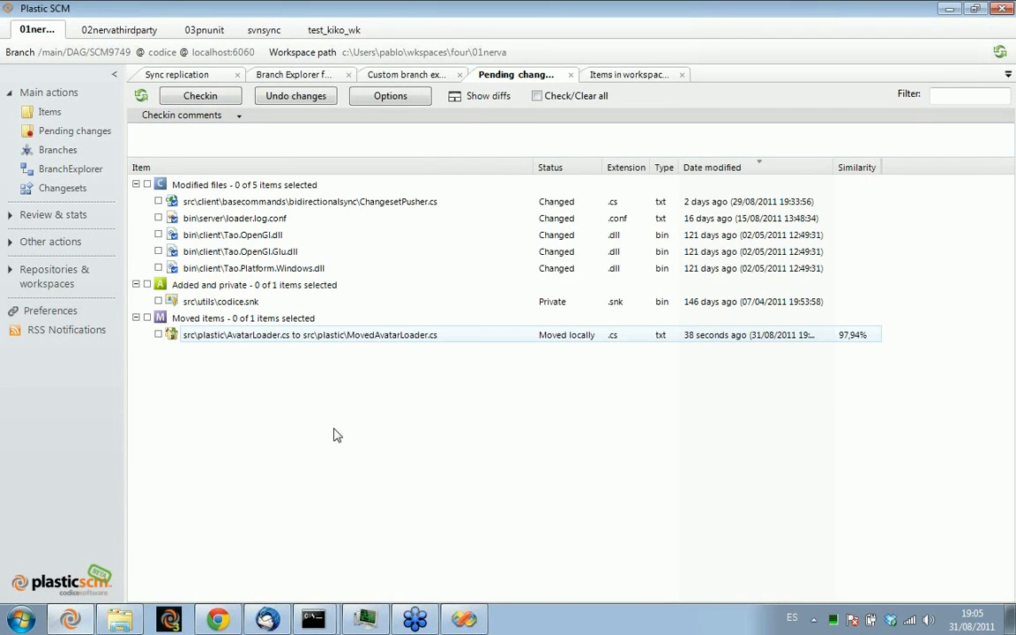
Show the diffs for ChangesetPusher.cs, hide them again, and examine the similarity of the moved AvatarLoader.cs entry
left_click(476, 96)
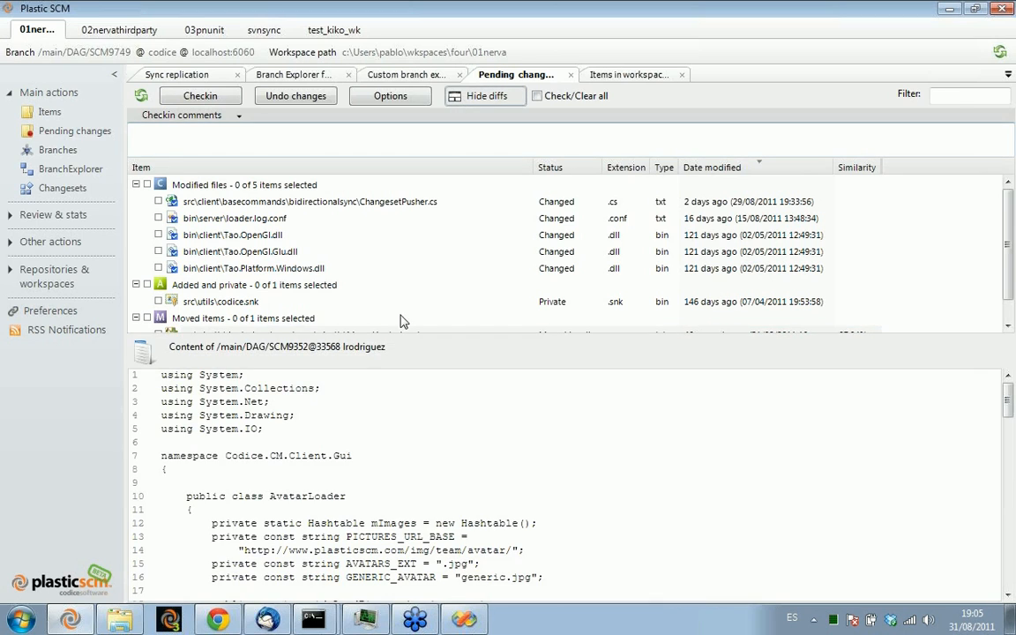
left_click(309, 201)
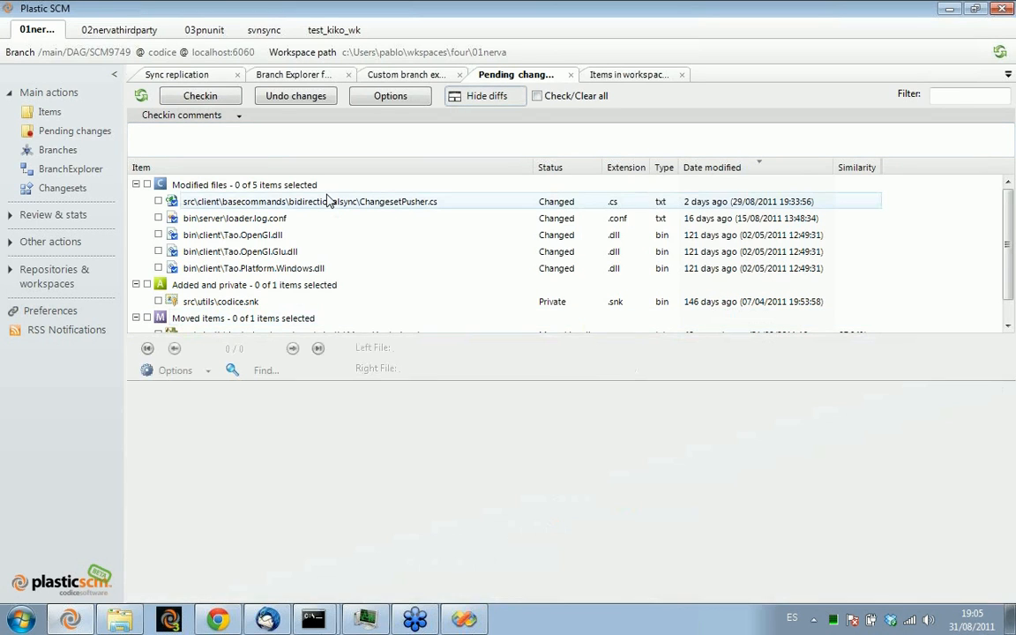
left_click_drag(523, 336, 511, 285)
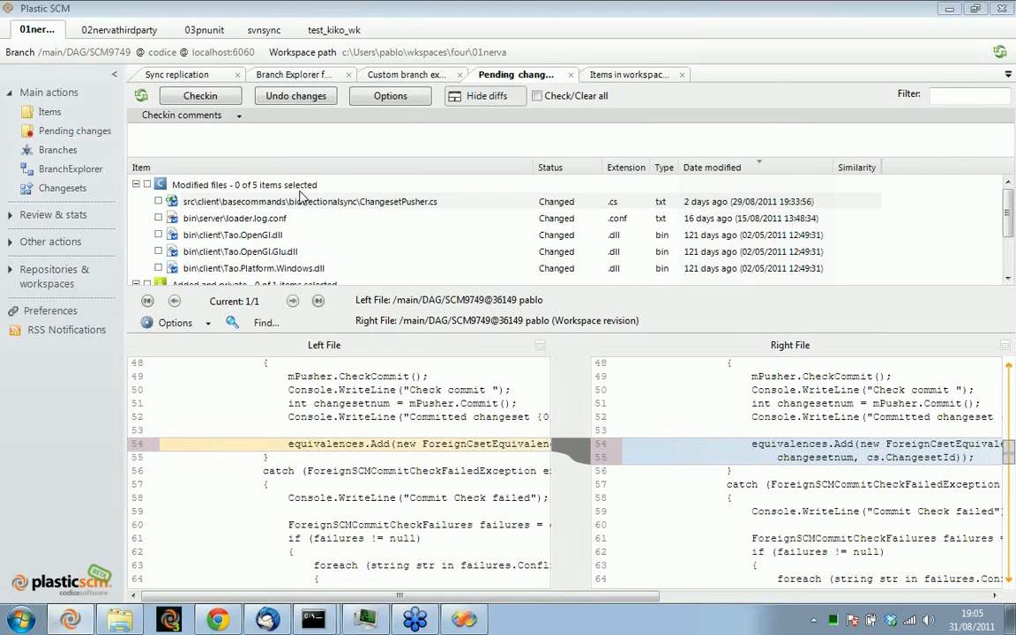
left_click(477, 97)
left_click(322, 341)
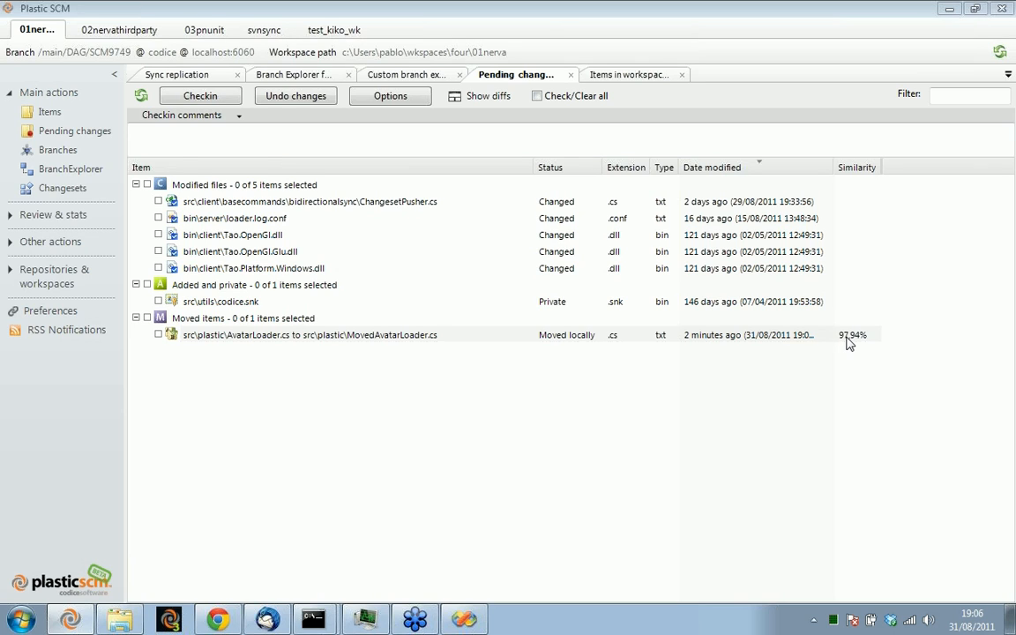
left_click(440, 339)
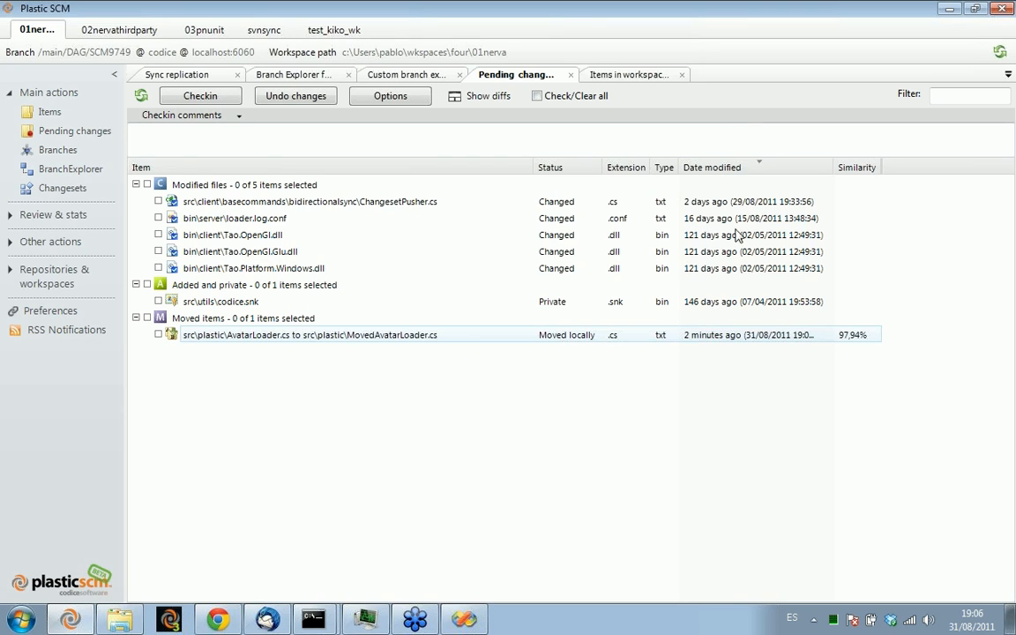
left_click(789, 83)
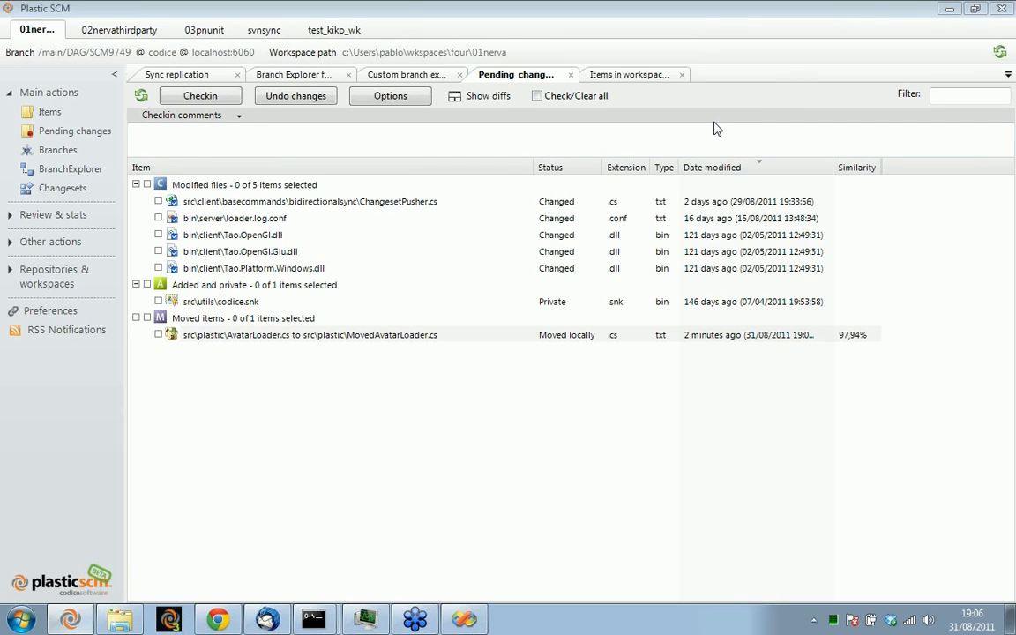
Switch to Windows Explorer and rename the utils folder in the workspace's src folder to utils-demo
key("alt+Tab")
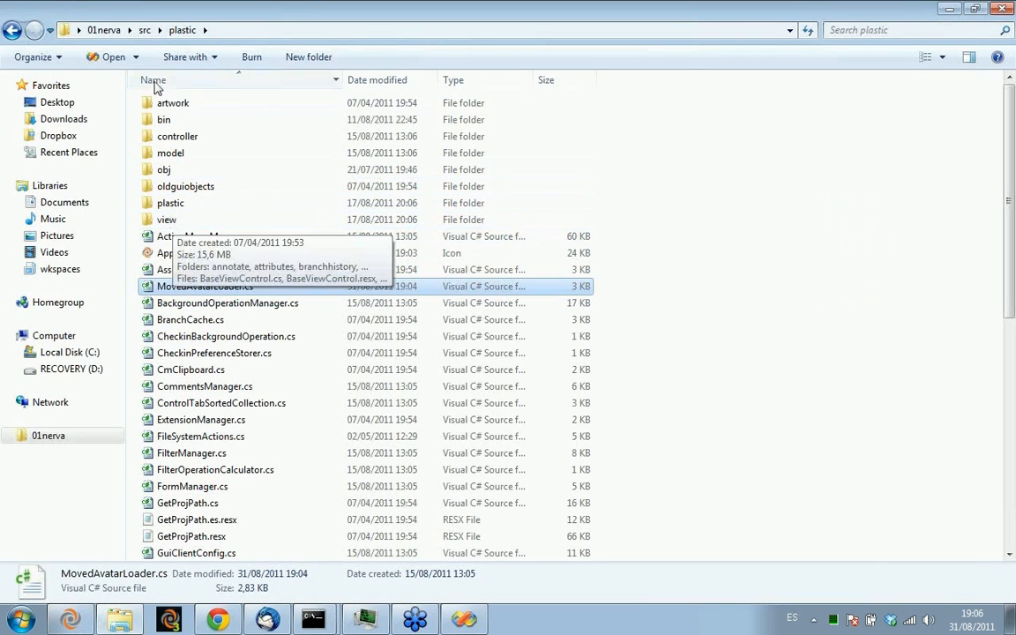
left_click(135, 30)
left_click(143, 33)
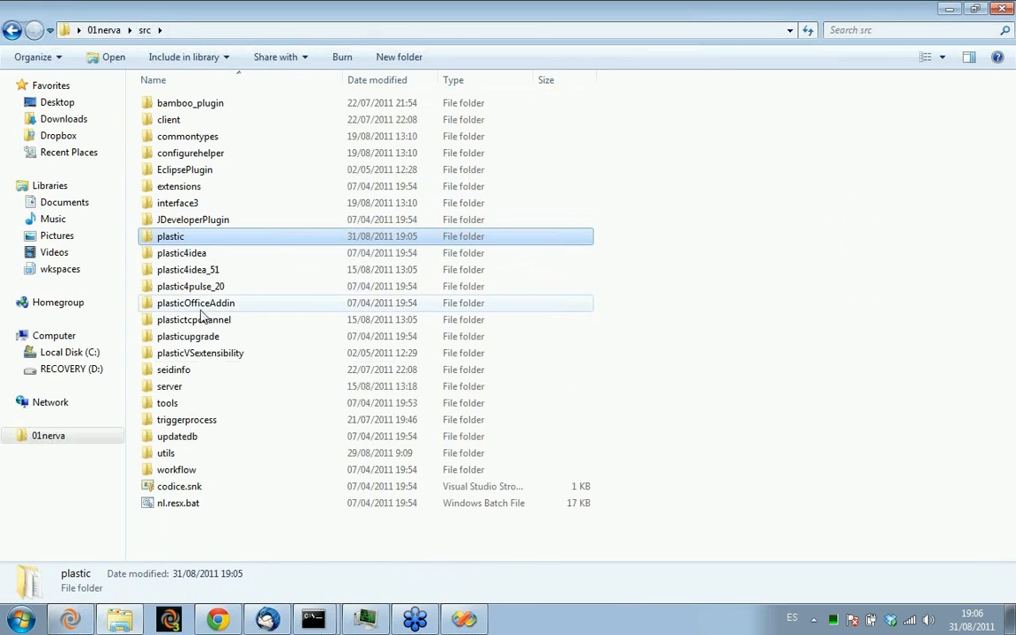
double_click(173, 455)
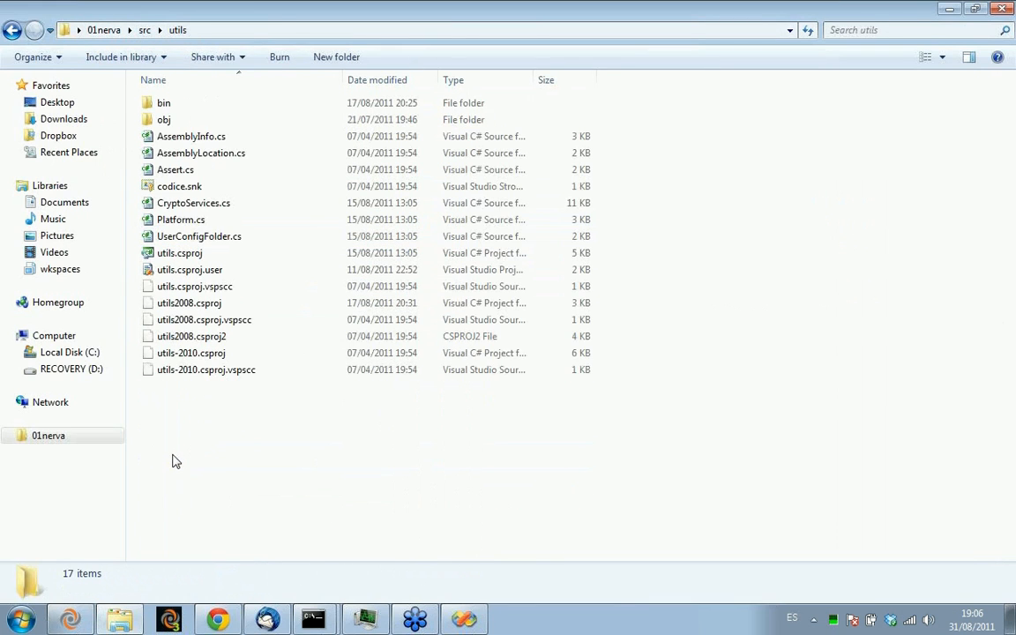
left_click(144, 30)
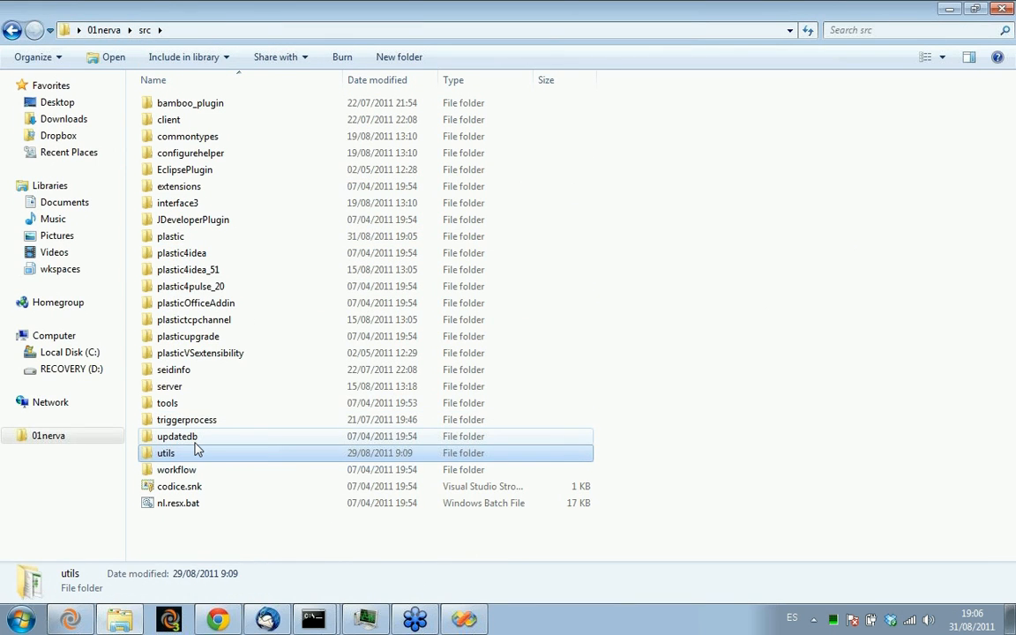
key("F2")
key("End")
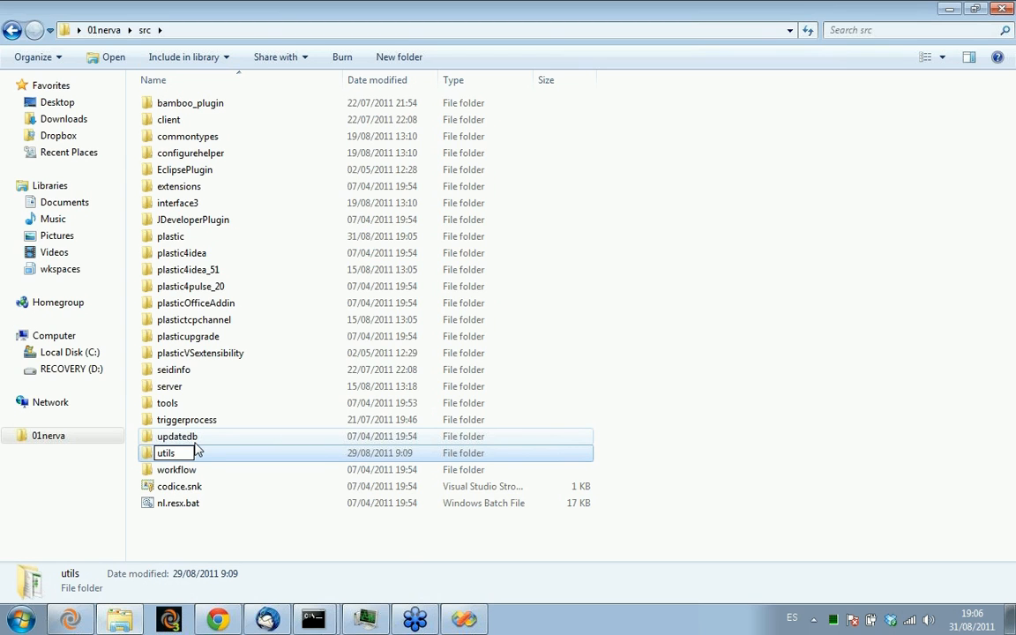
type("-demo")
key("Return")
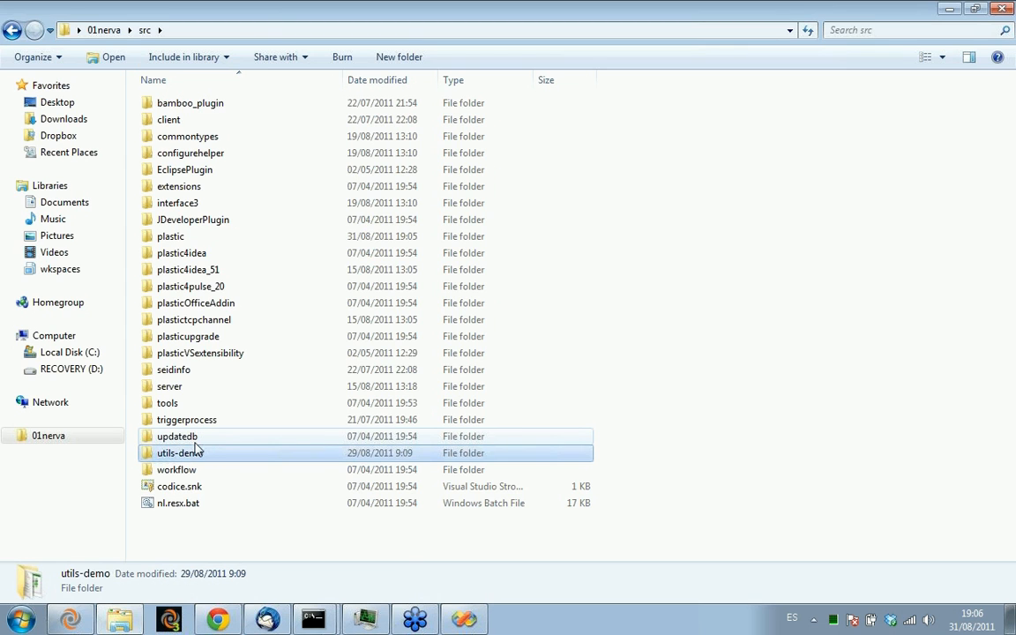
Switch to Plastic SCM, refresh the pending changes, and examine the moved items with the Item column resized
key("alt+Tab")
left_click(142, 95)
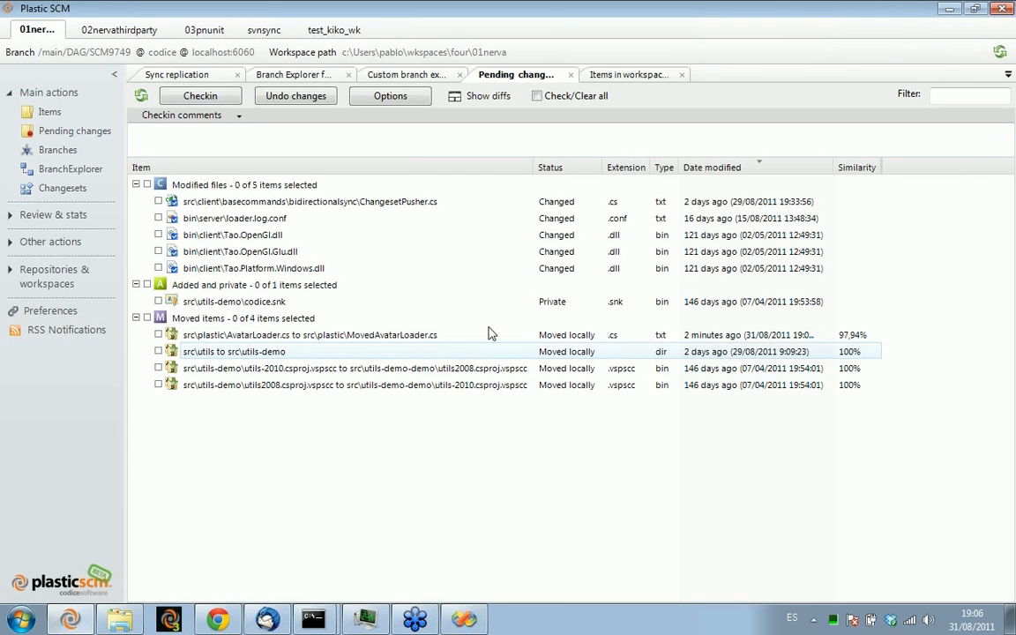
double_click(536, 166)
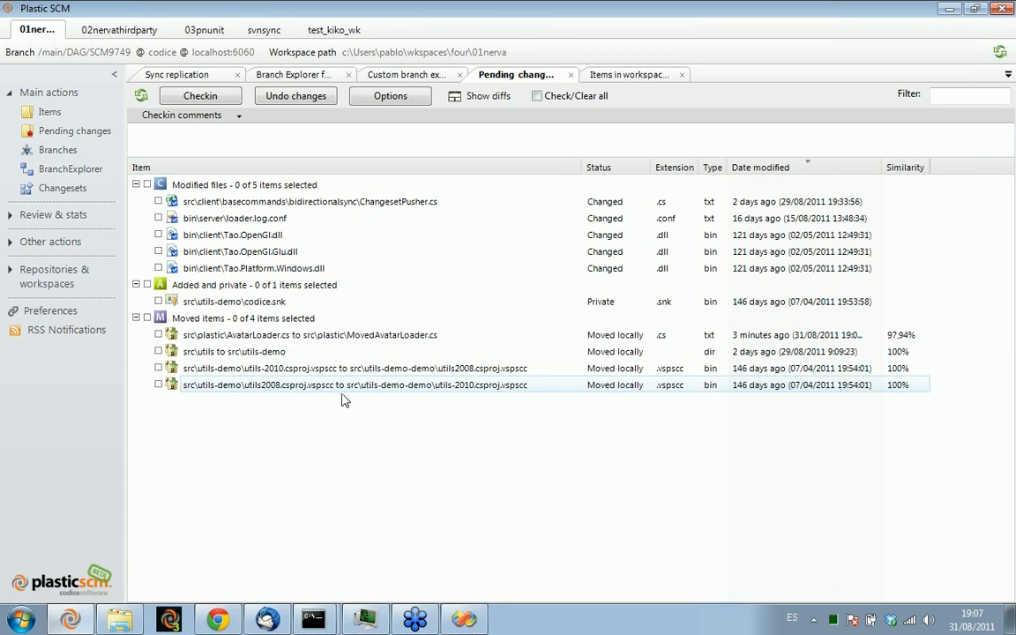
key("alt+Tab")
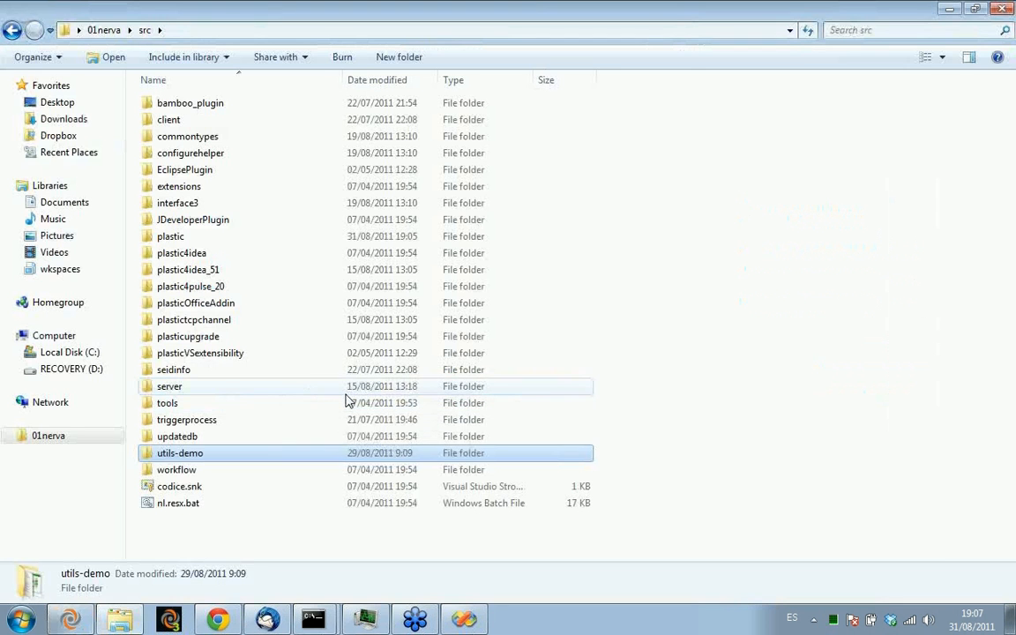
key("alt+Tab")
left_click(142, 96)
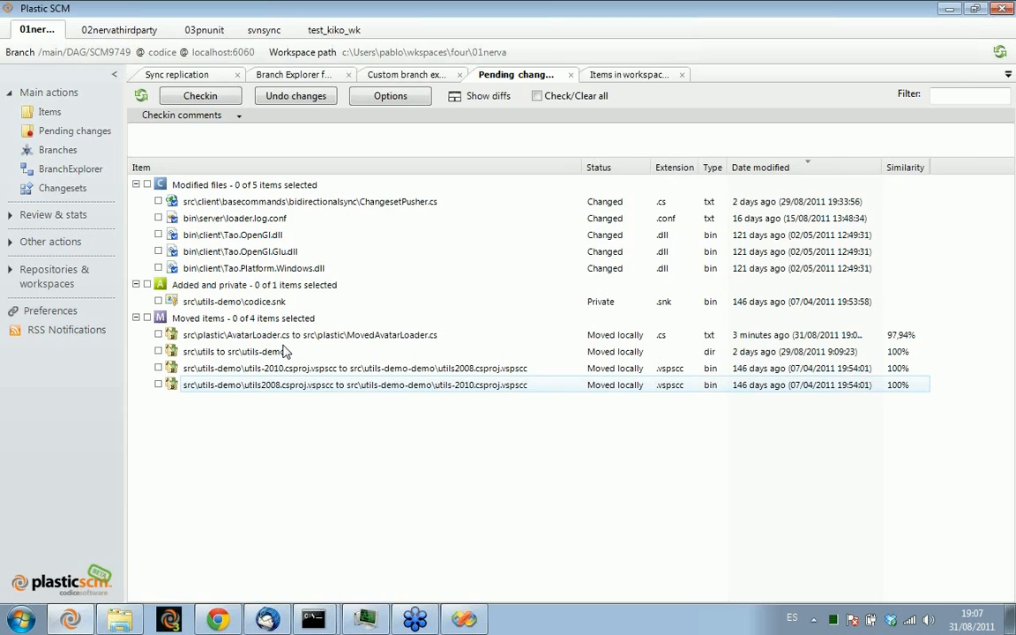
left_click(284, 352)
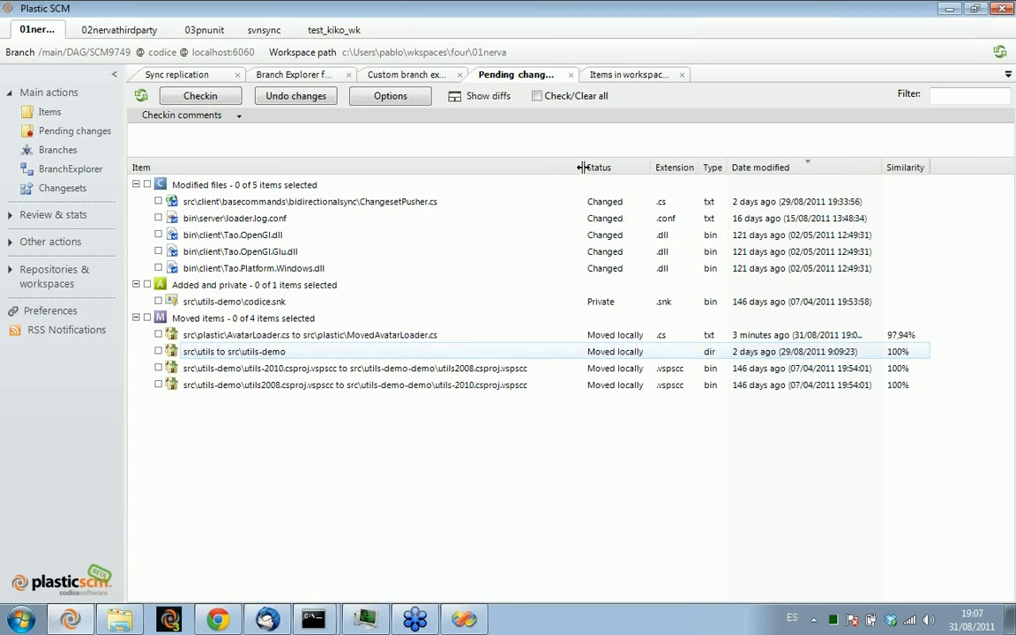
left_click_drag(578, 167, 543, 162)
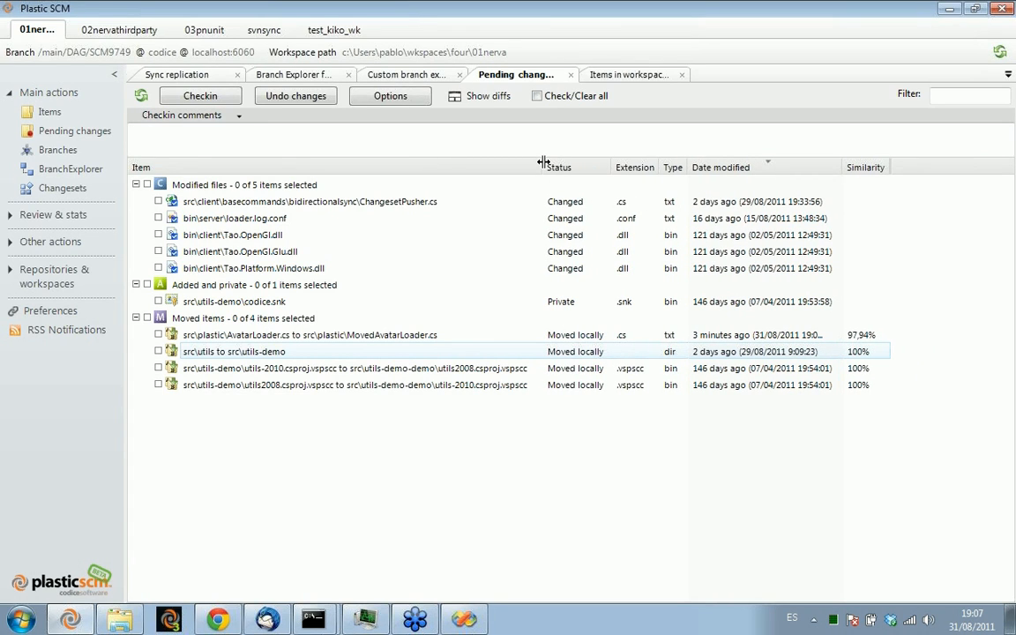
Rename the src\utils-demo folder back to utils in Windows Explorer, and refresh the pending changes in Plastic SCM
key("alt+Tab")
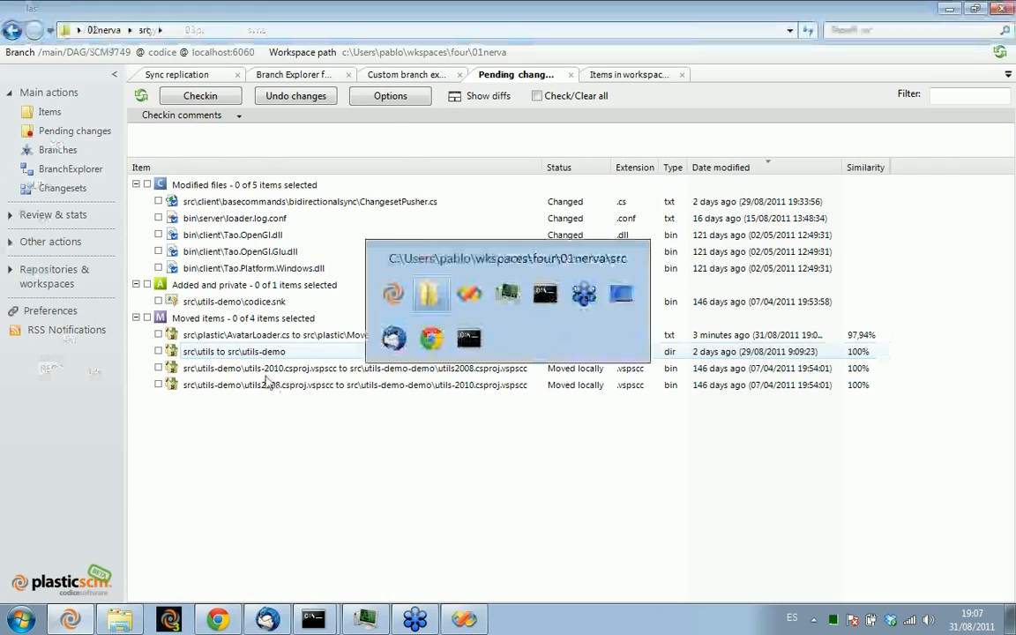
left_click(243, 452)
key("End")
key("BackSpace")
key("BackSpace")
key("BackSpace")
key("BackSpace")
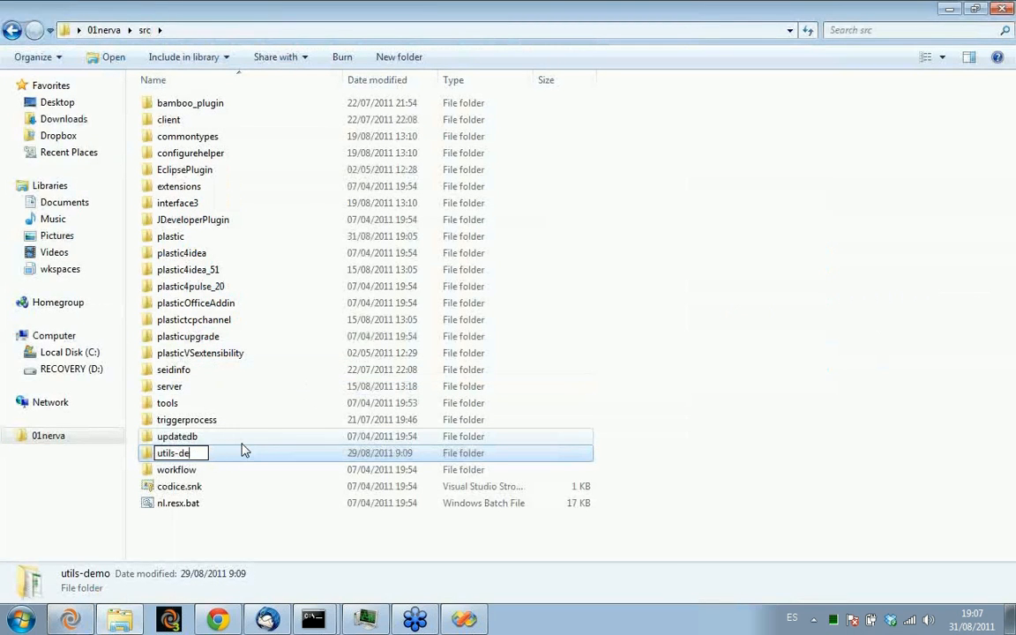
key("BackSpace")
key("Return")
key("alt+Tab")
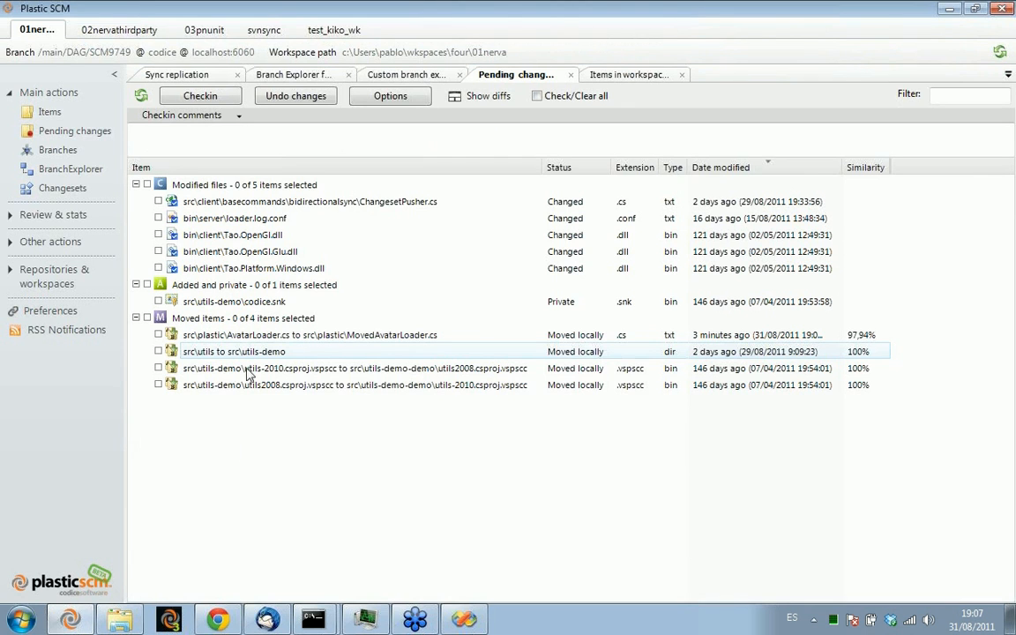
left_click(141, 96)
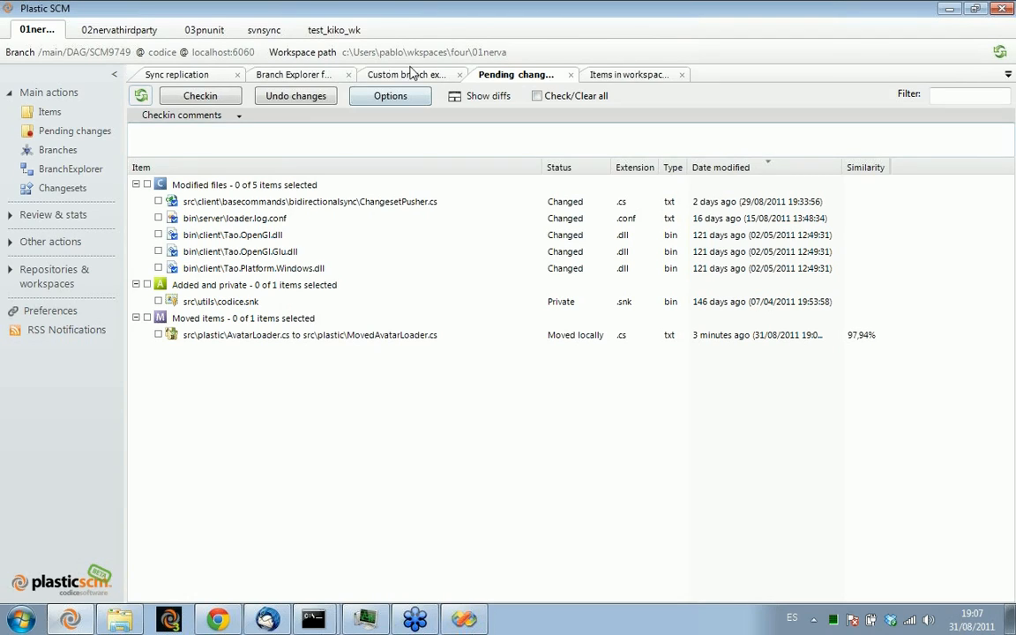
In the pending changes options, toggle showing manually deleted and manually renamed/moved items off and on again, and accept
left_click(401, 97)
left_click(380, 380)
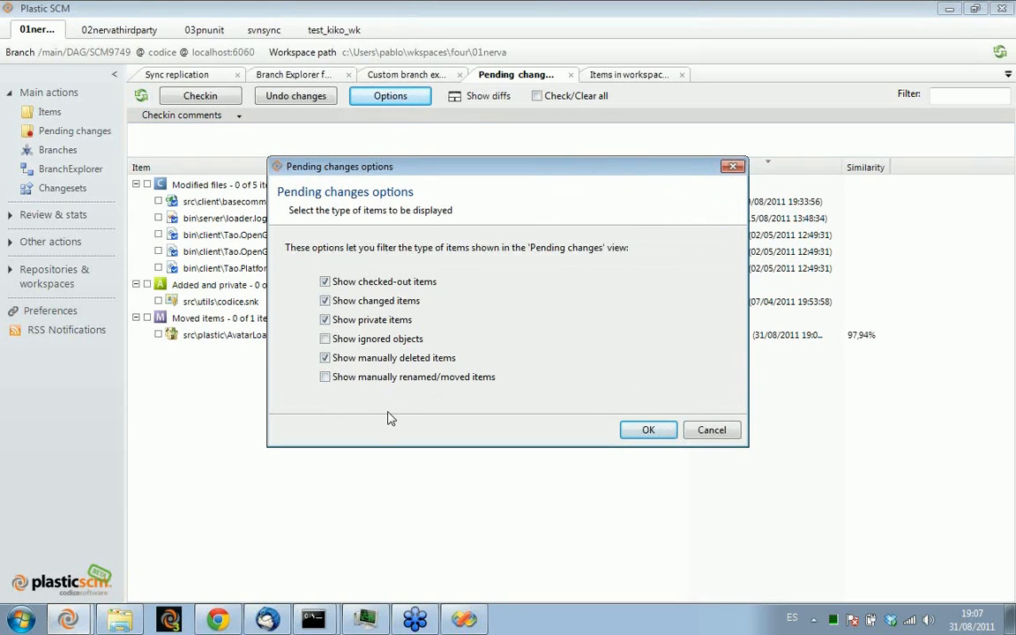
left_click(388, 359)
left_click(371, 359)
left_click(378, 377)
left_click(650, 431)
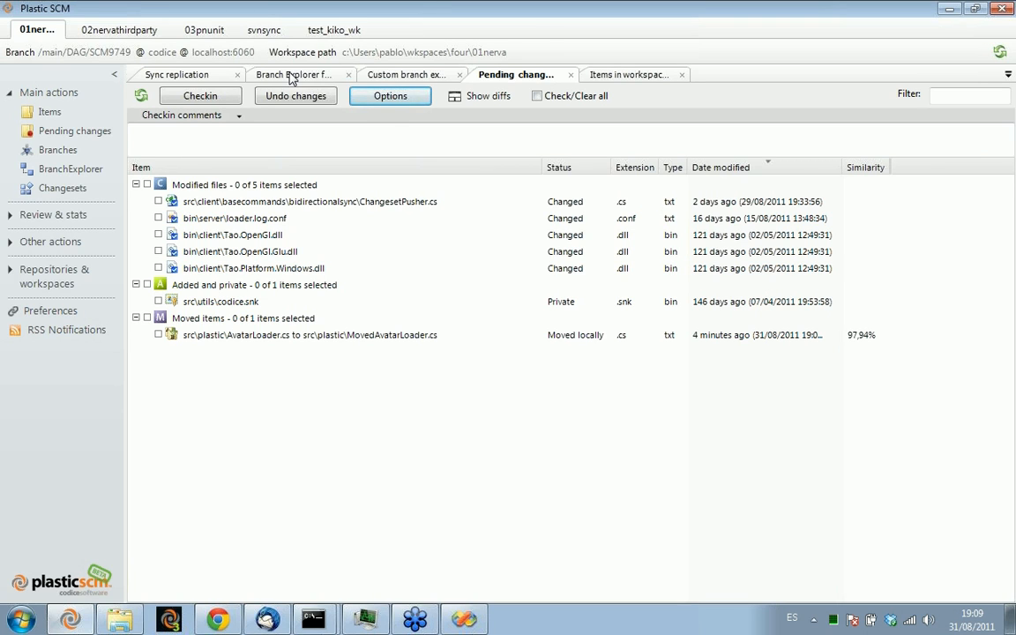
Switch to the Branch Explorer and examine the end of the /main/DAG branch and its child branches
left_click(291, 78)
left_click_drag(325, 302, 350, 211)
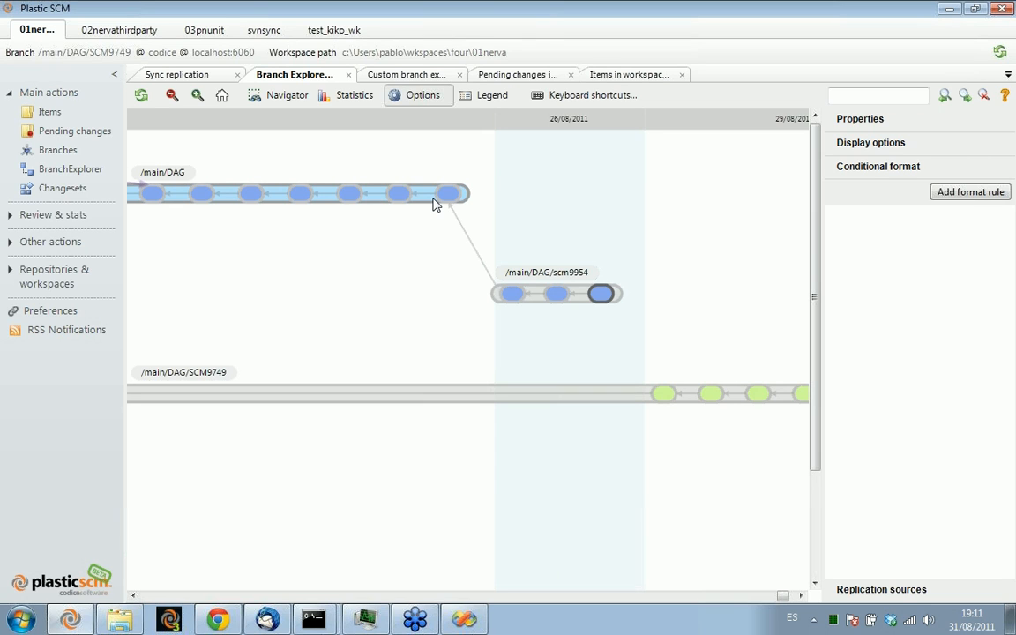
right_click(433, 204)
mouse_move(501, 212)
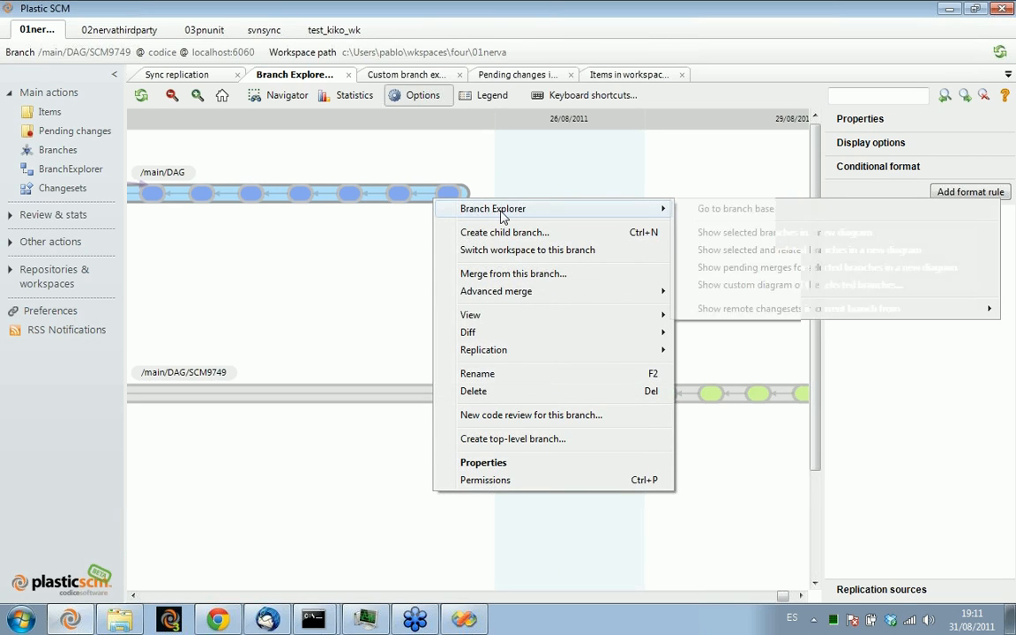
left_click(701, 209)
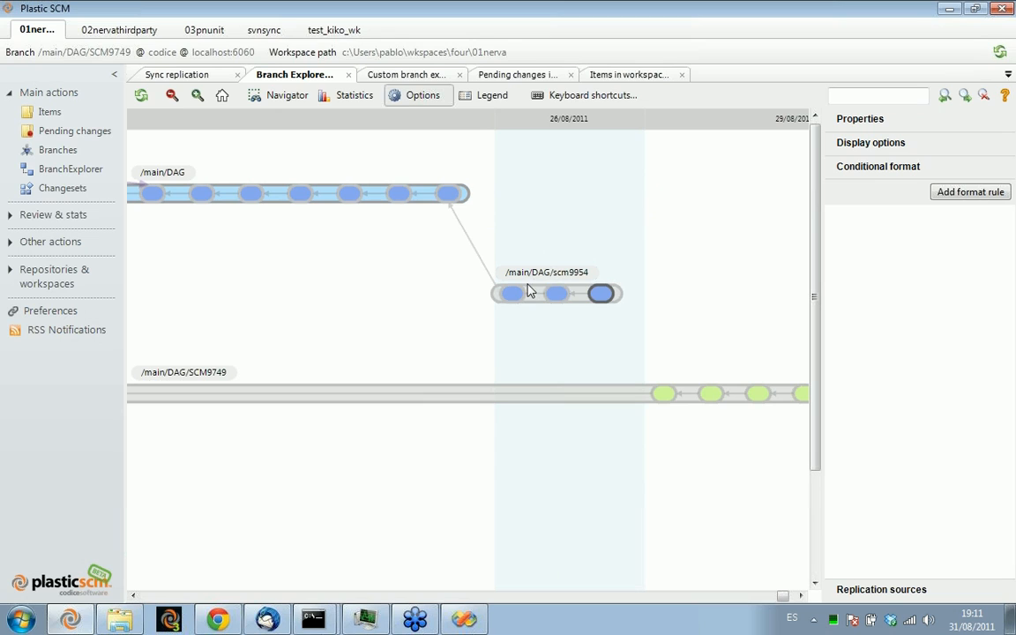
Open a merge from the /main/DAG/scm9954 branch and inspect the items changed on both contributors and those changed only on source
right_click(528, 293)
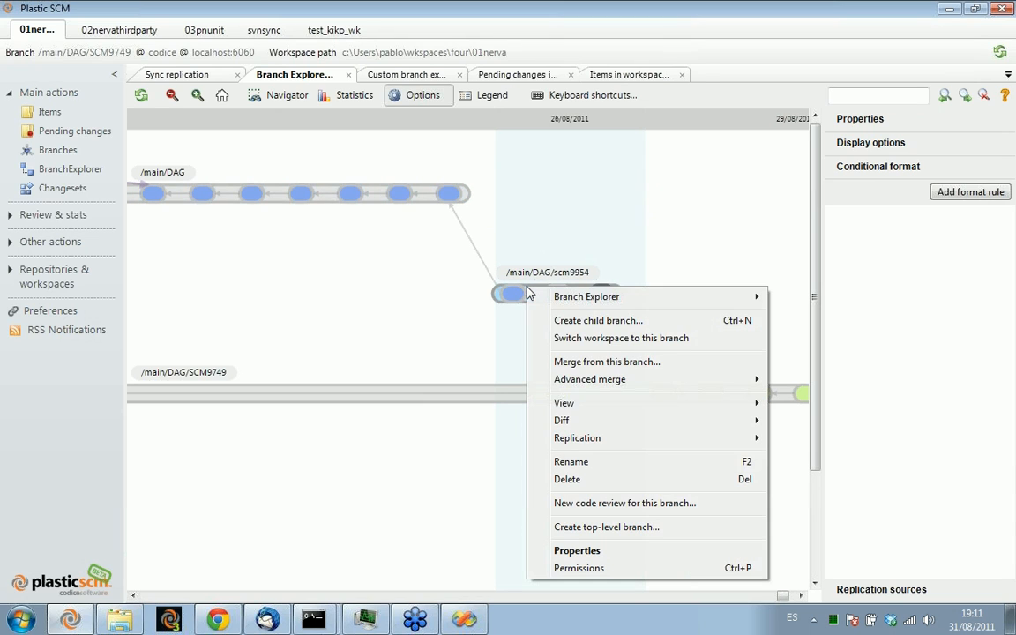
left_click(652, 369)
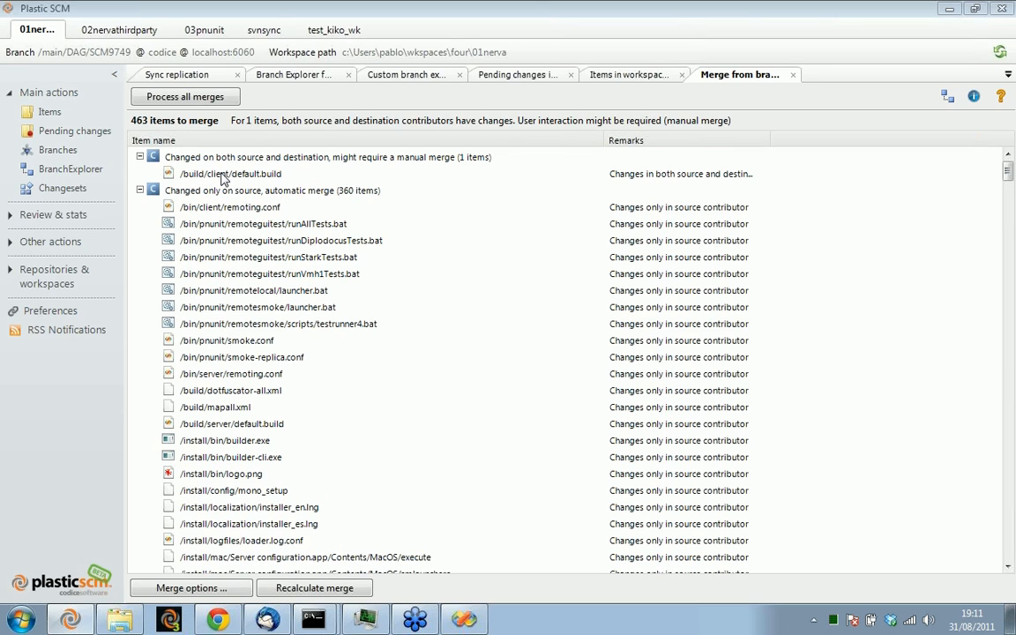
left_click(224, 177)
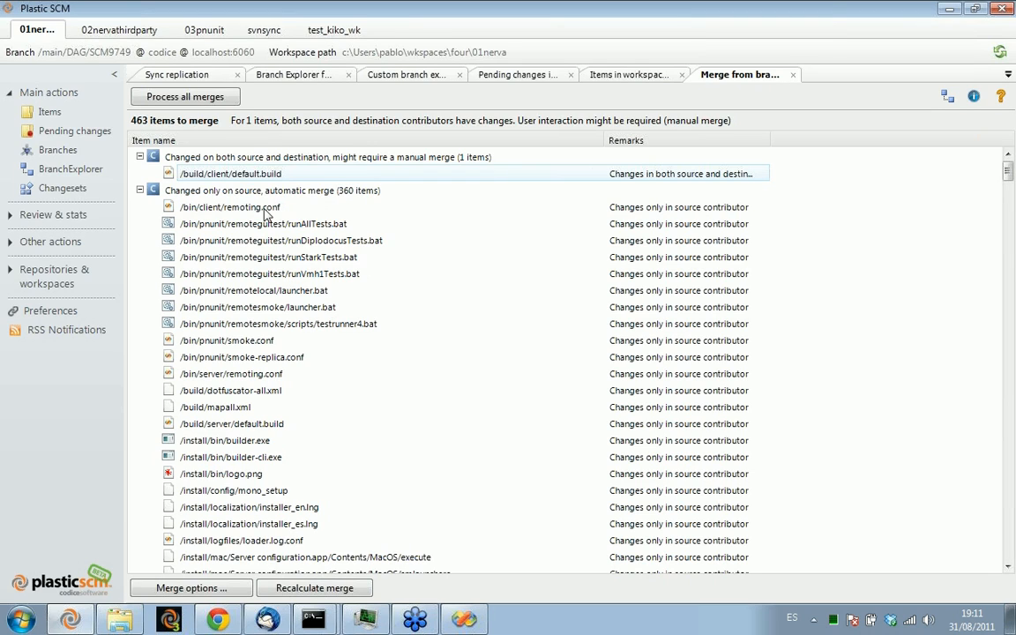
left_click(259, 194)
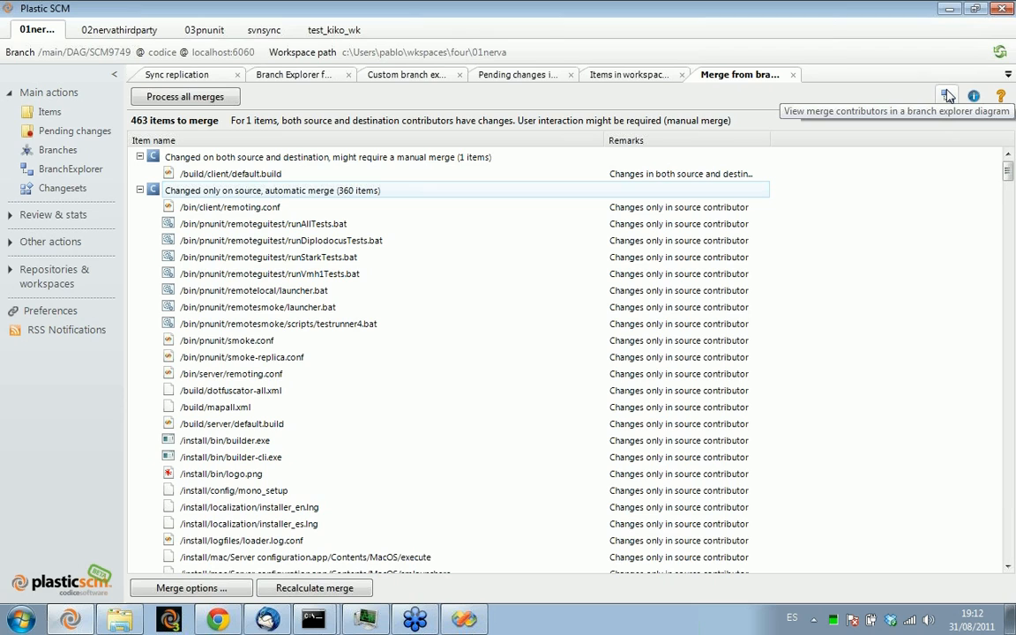
Show the merge contributors in a branch explorer diagram and trace the source, destination and base changesets
left_click(948, 96)
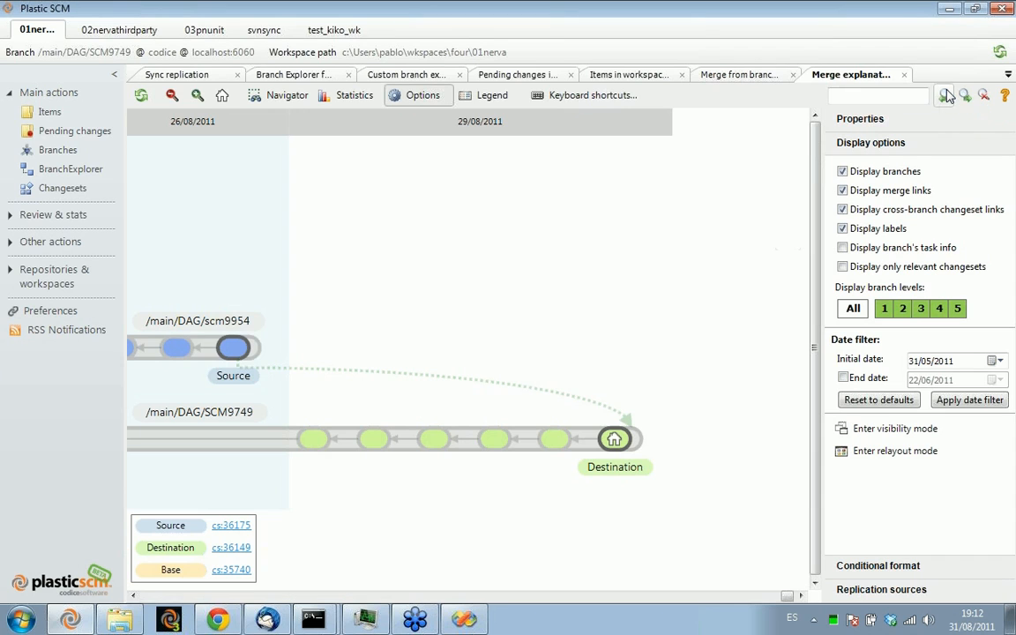
left_click_drag(344, 298, 509, 226)
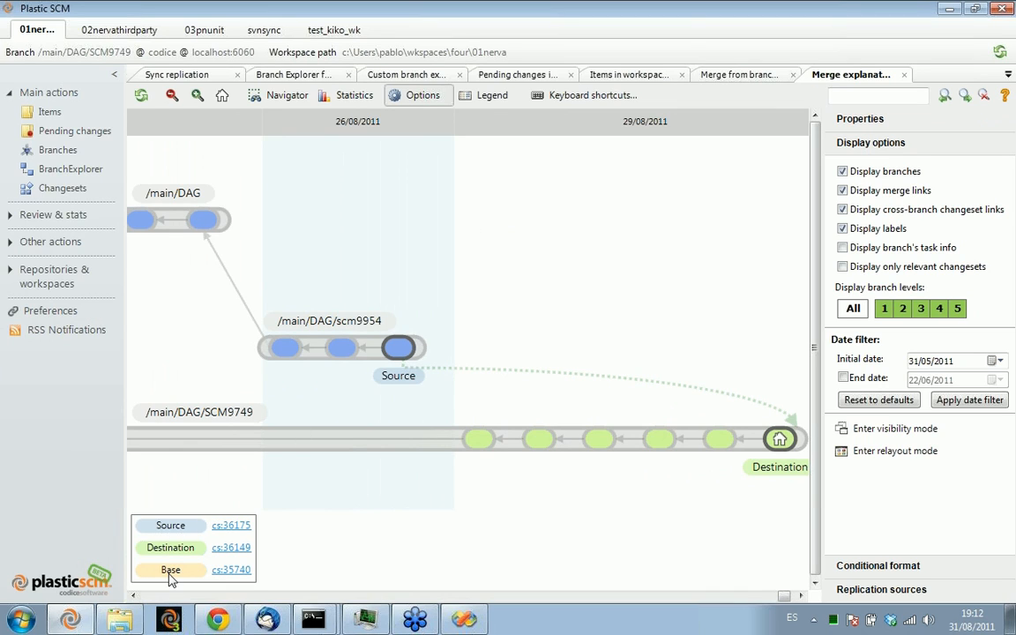
left_click_drag(565, 487, 508, 478)
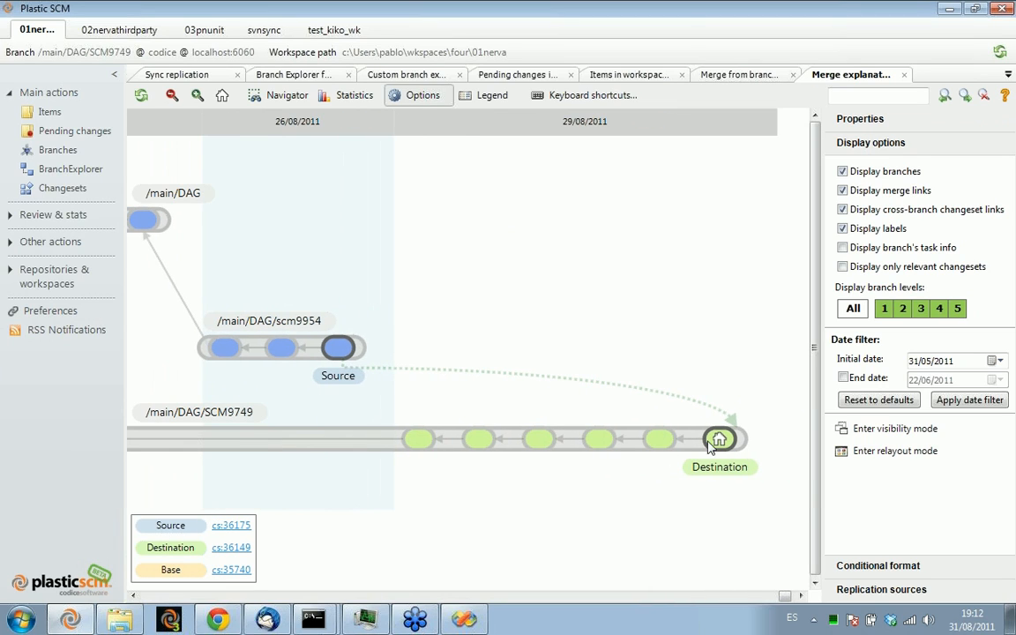
left_click_drag(447, 425, 537, 418)
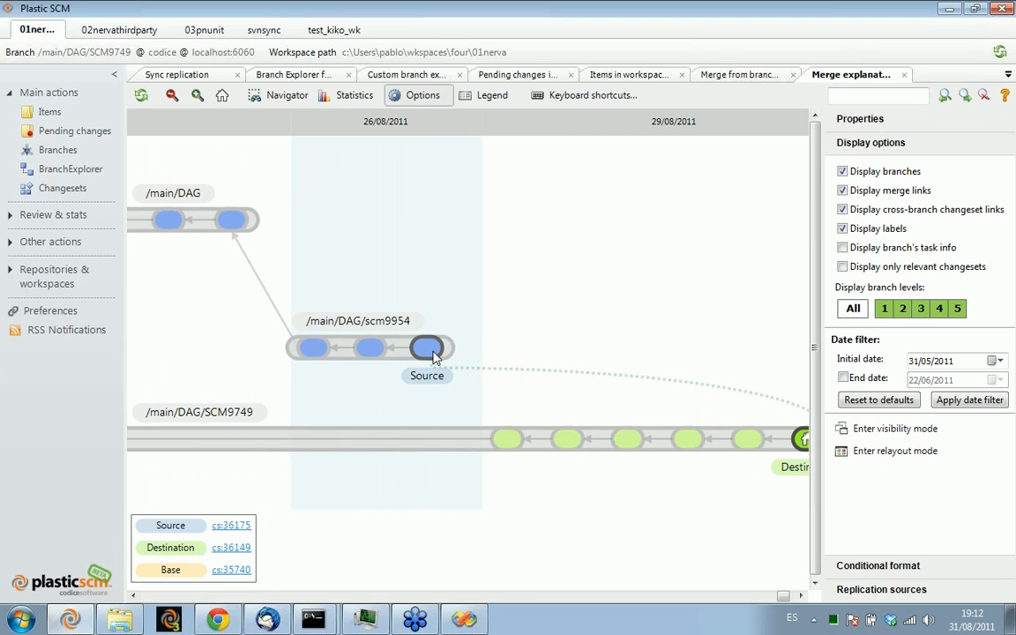
left_click_drag(371, 260, 670, 296)
left_click_drag(258, 309, 479, 310)
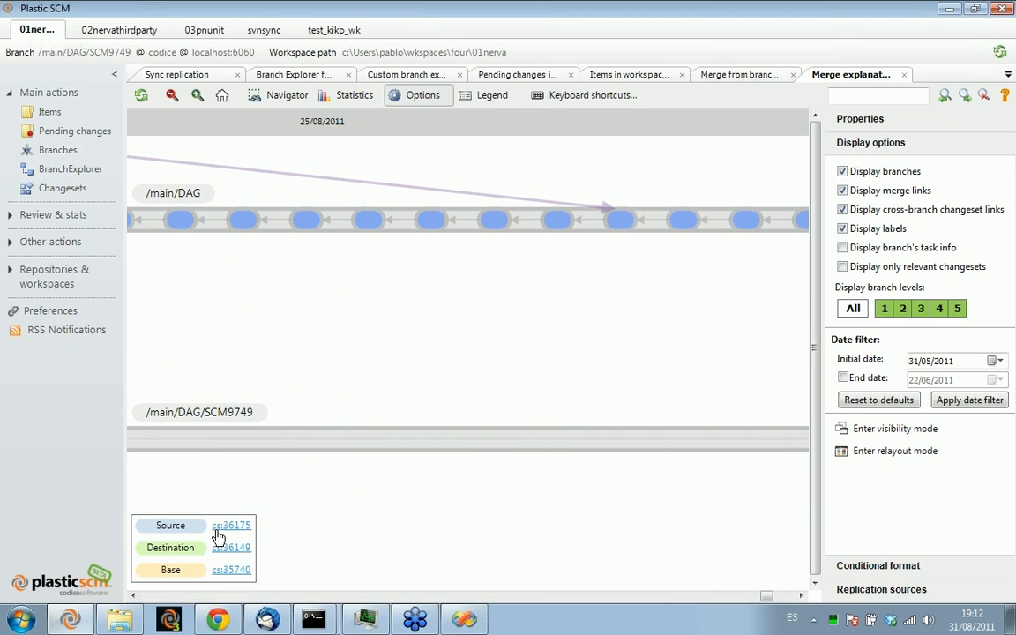
left_click(220, 569)
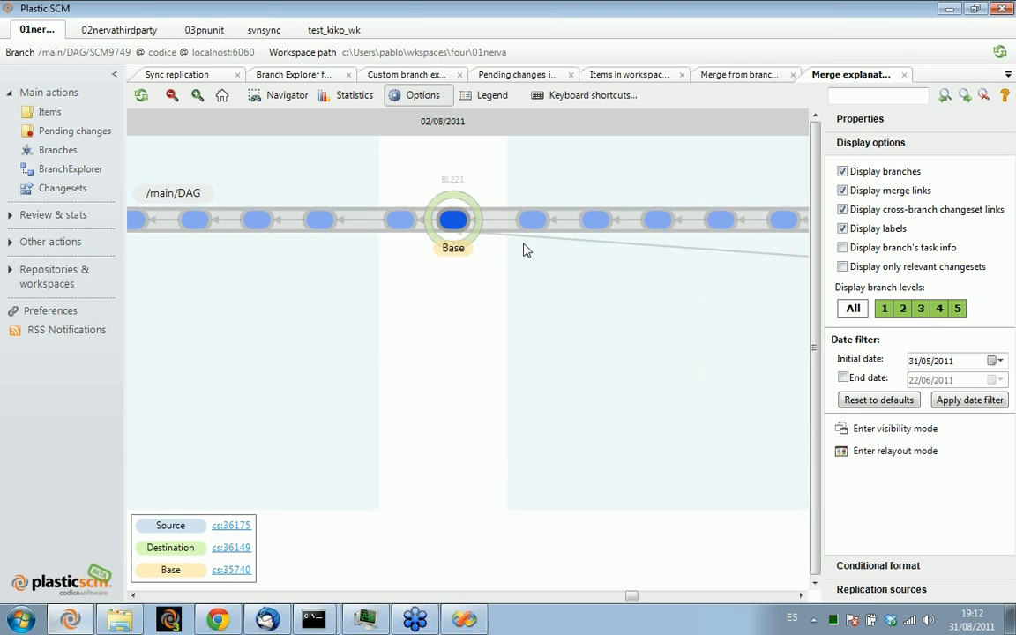
left_click_drag(623, 317, 413, 313)
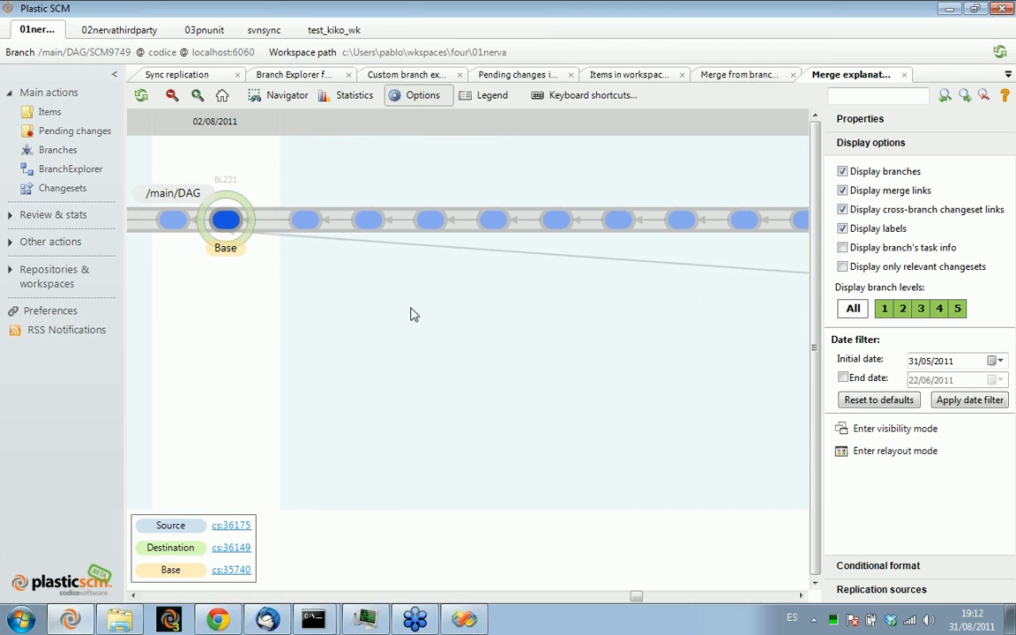
Display only the relevant changesets in the merge diagram and collapse the actions sidebar to view base, source and destination together
left_click(860, 268)
left_click_drag(681, 299, 499, 337)
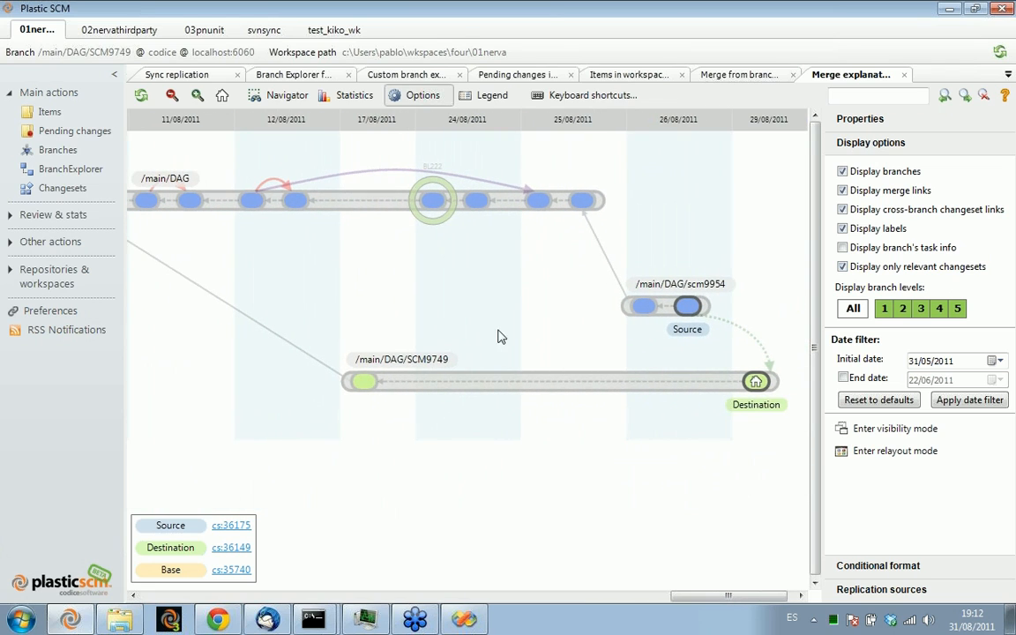
left_click(113, 74)
left_click_drag(188, 277, 275, 274)
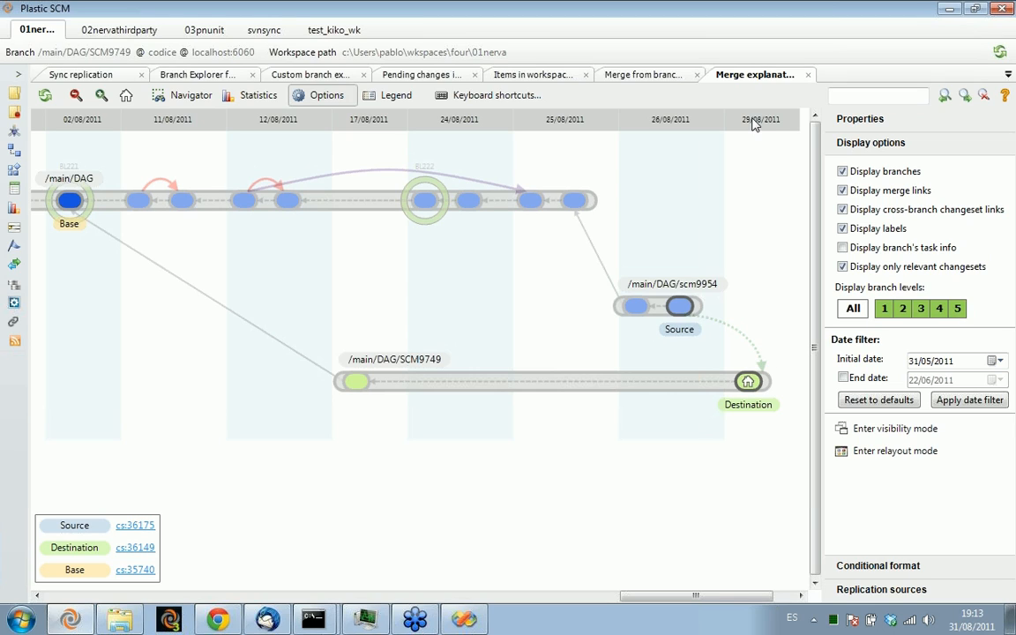
Close the merge explanation diagram and look through the list of items to merge from scm9954
left_click(809, 75)
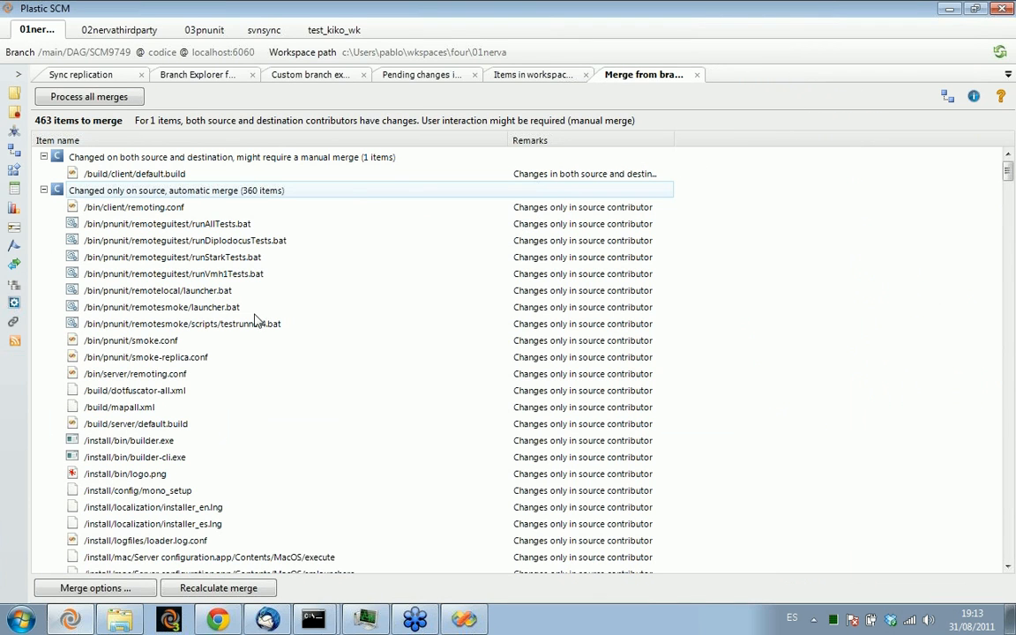
scroll(277, 426, "down", 4)
scroll(282, 424, "down", 8)
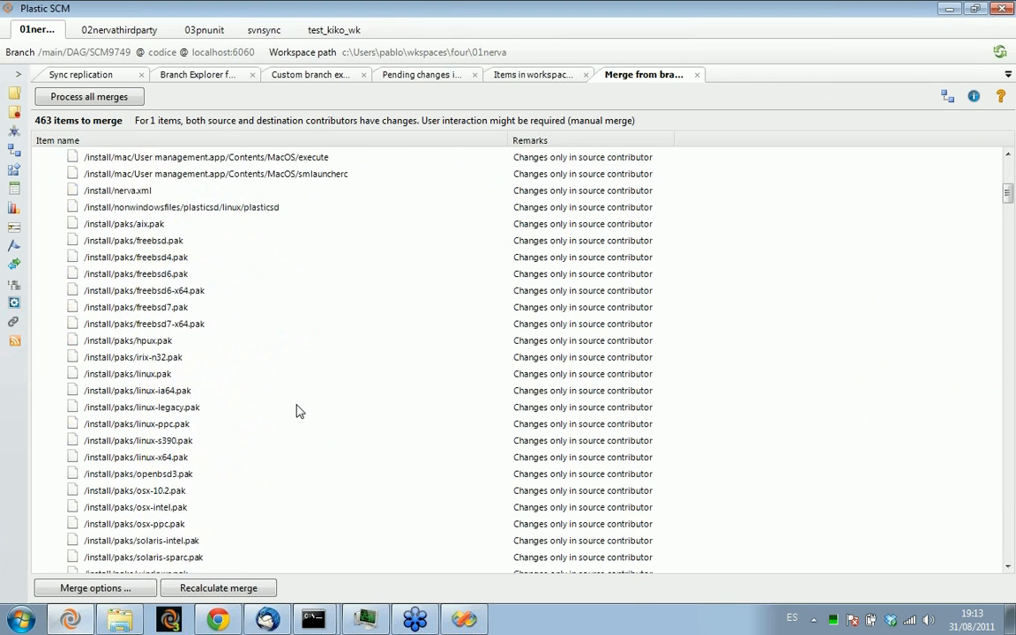
scroll(291, 420, "up", 7)
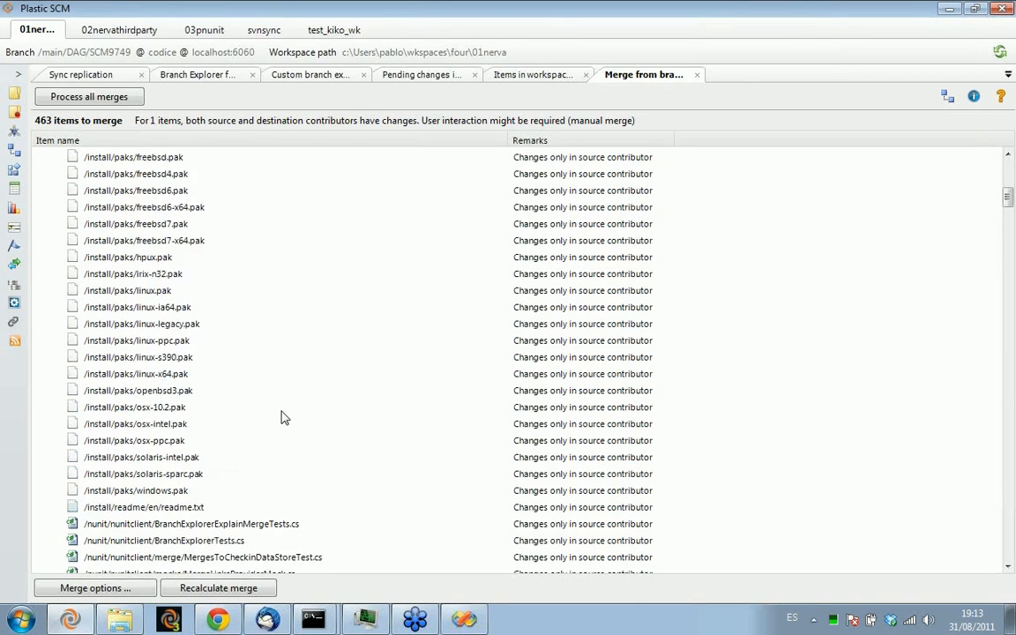
scroll(277, 417, "up", 4)
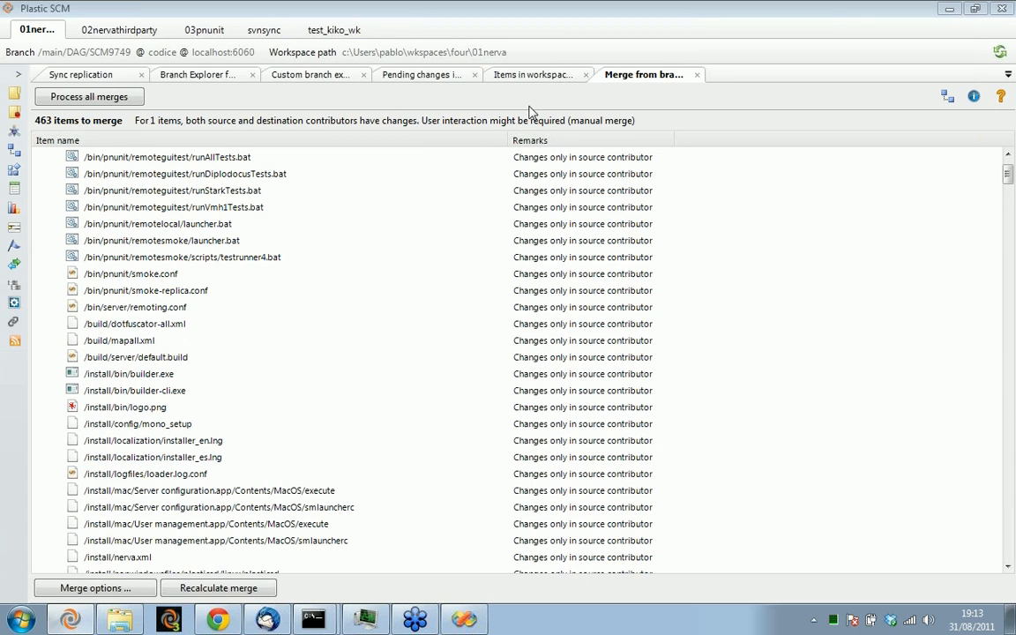
Close the scm9954 merge view without processing it and locate the /main/FixBL187 branch in the Branch Explorer
left_click(697, 76)
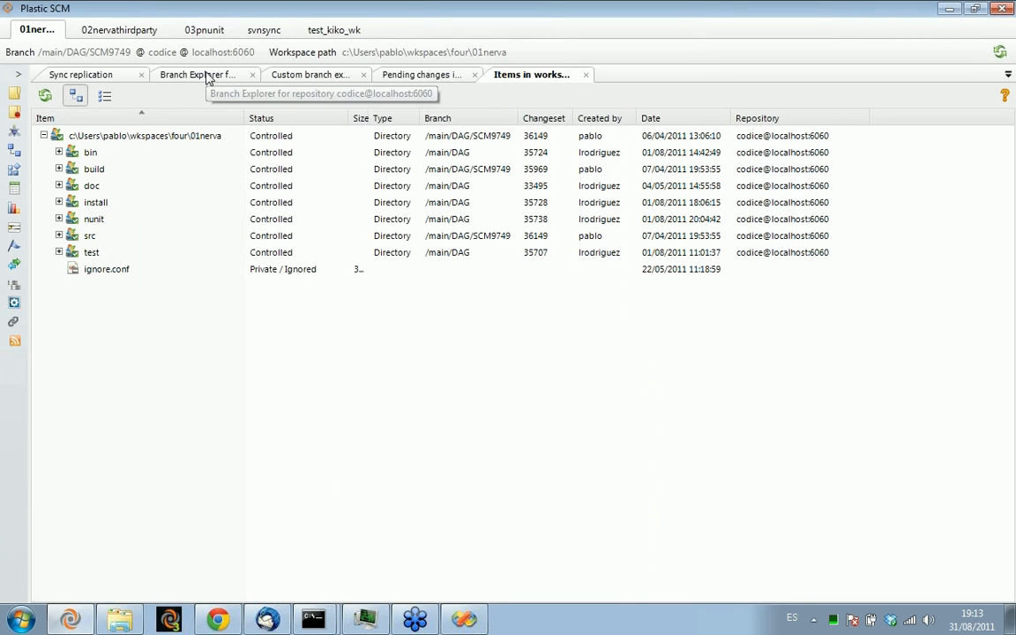
left_click(209, 77)
scroll(719, 180, "up", 2)
left_click_drag(114, 220, 679, 222)
left_click_drag(152, 281, 820, 282)
left_click_drag(176, 257, 834, 247)
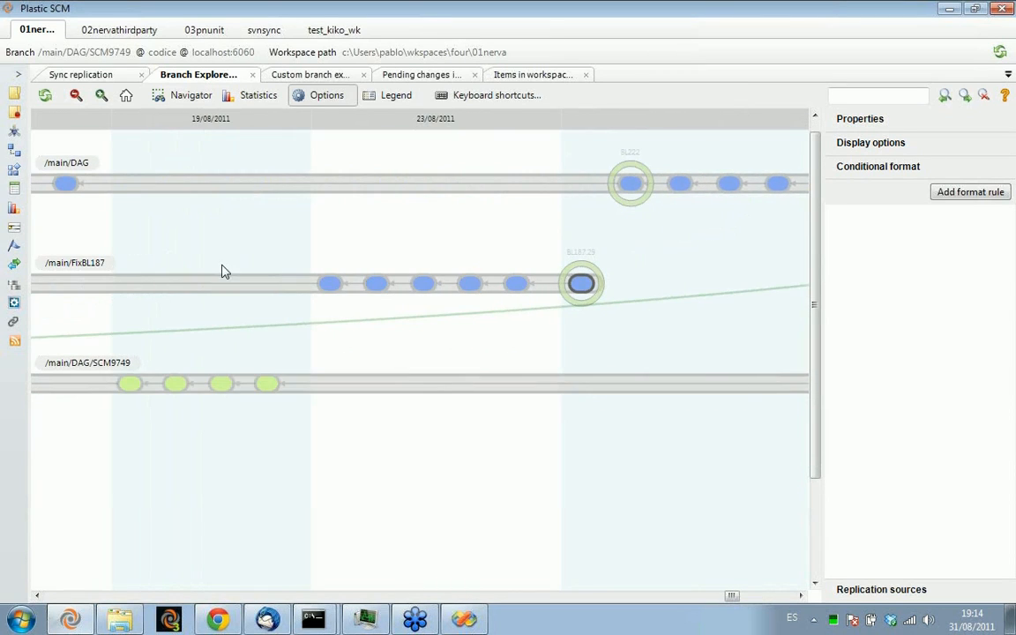
left_click_drag(222, 269, 357, 247)
View the advanced merge options available for the /main/FixBL187 branch, and dismiss them
right_click(350, 287)
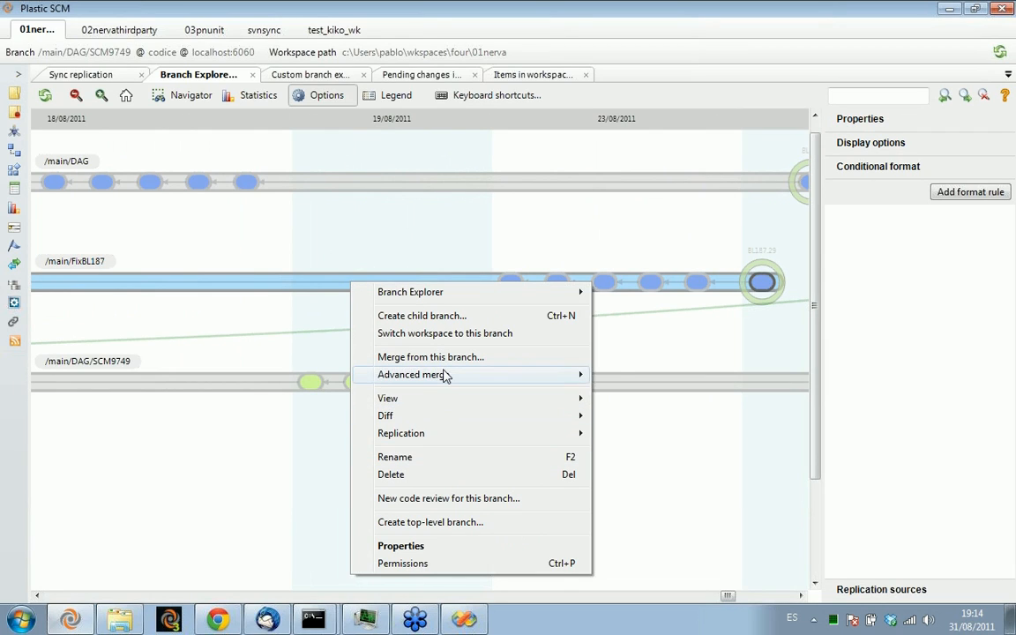
mouse_move(445, 375)
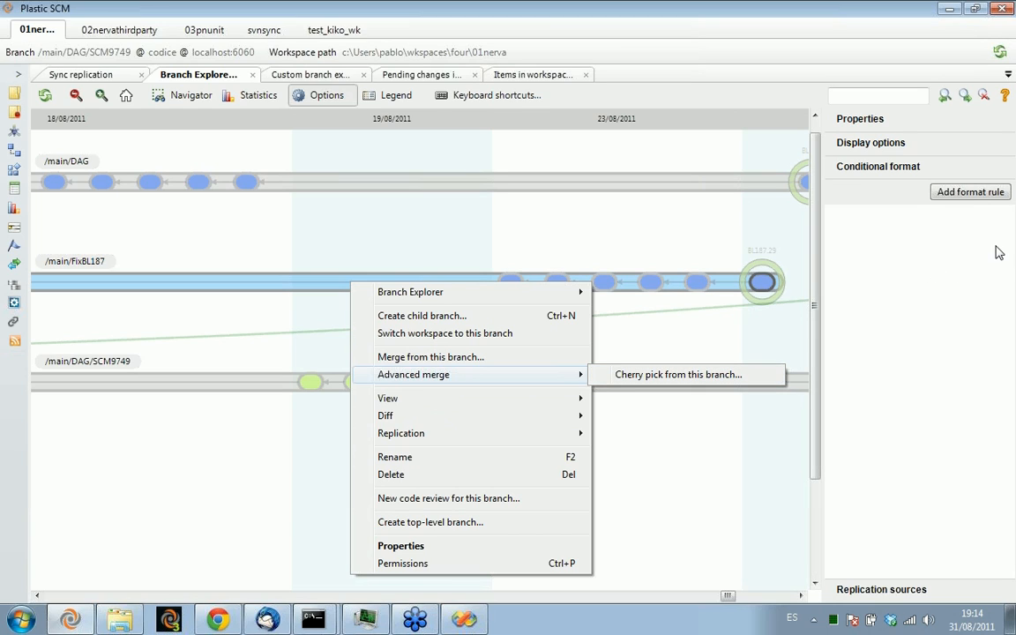
left_click(897, 198)
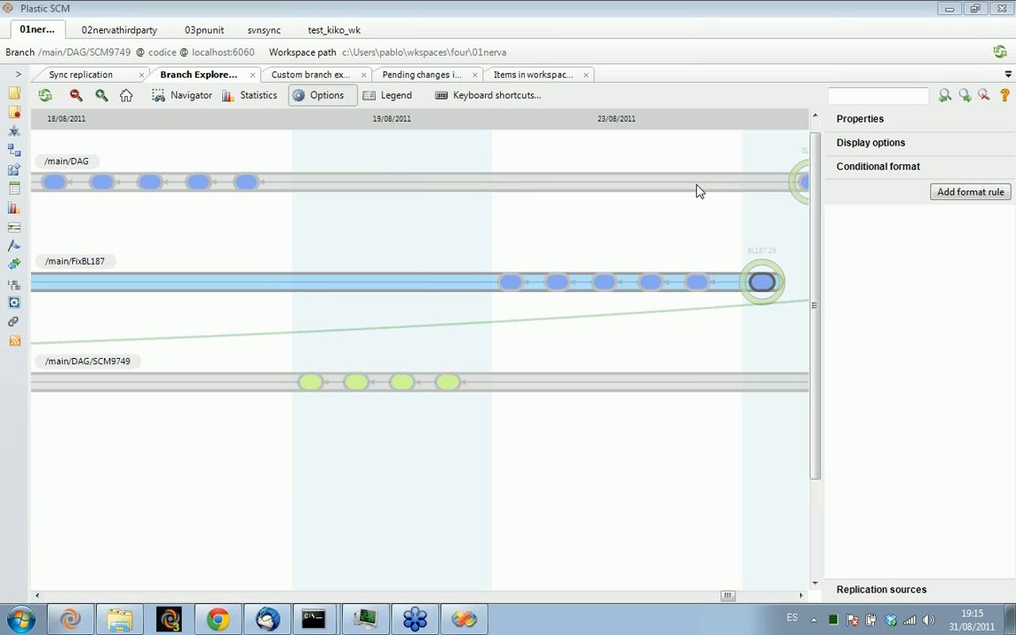
View the replication options of the /main/FixBL187 branch, and open a merge from that branch
left_click_drag(451, 237, 402, 233)
right_click(392, 274)
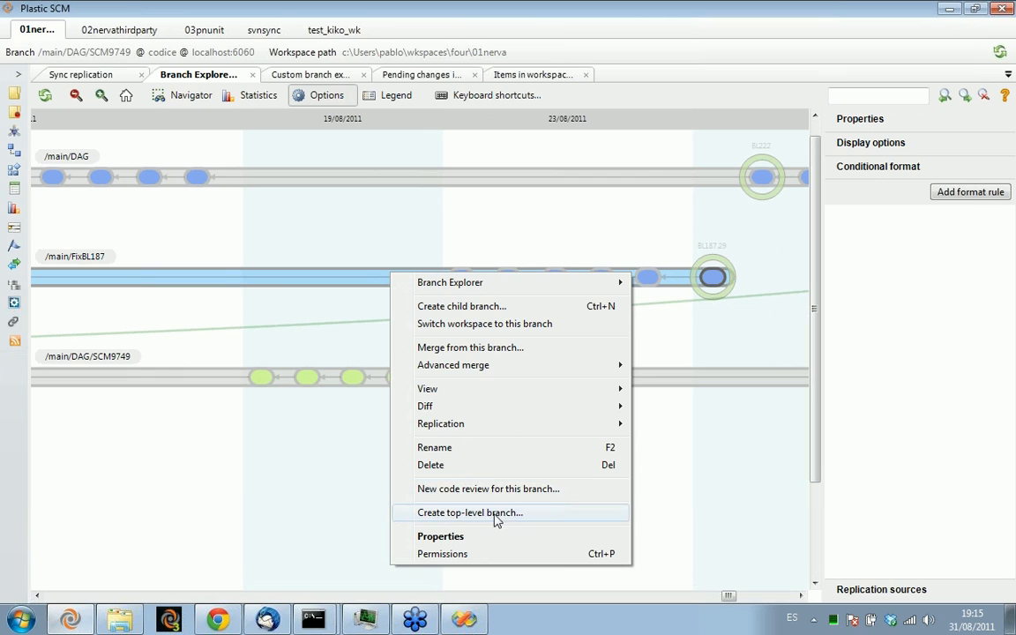
mouse_move(461, 423)
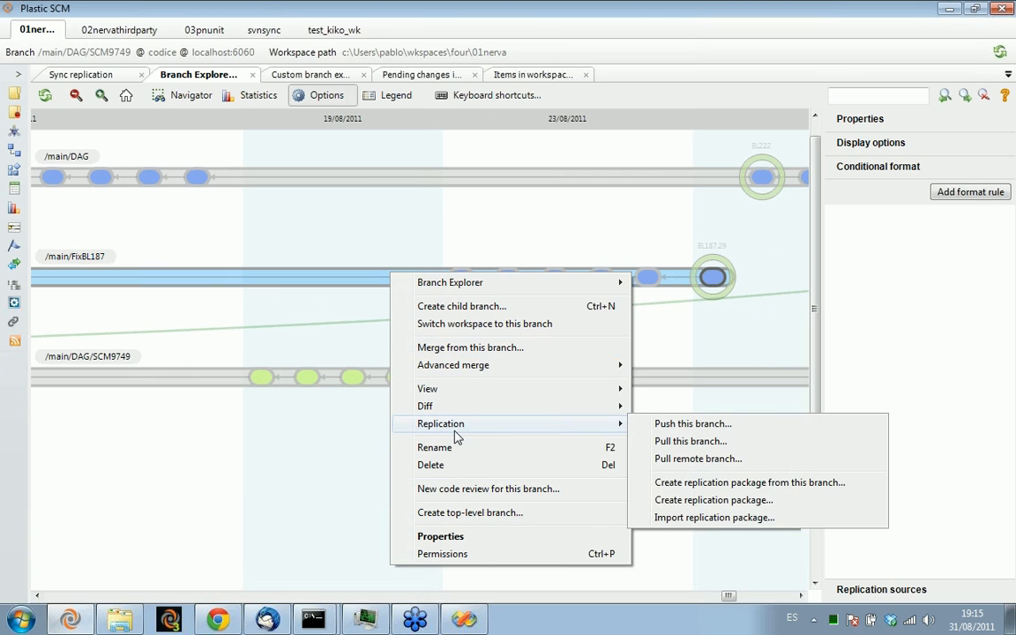
left_click(462, 352)
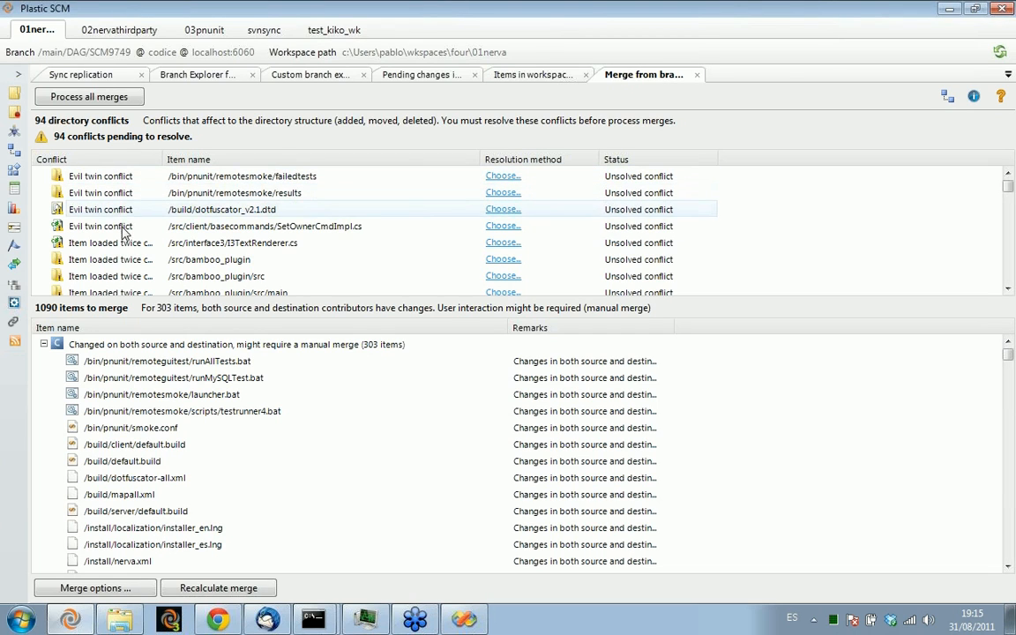
Widen the Conflict and Item name columns to fit their text and look through the directory conflicts
scroll(126, 245, "down", 5)
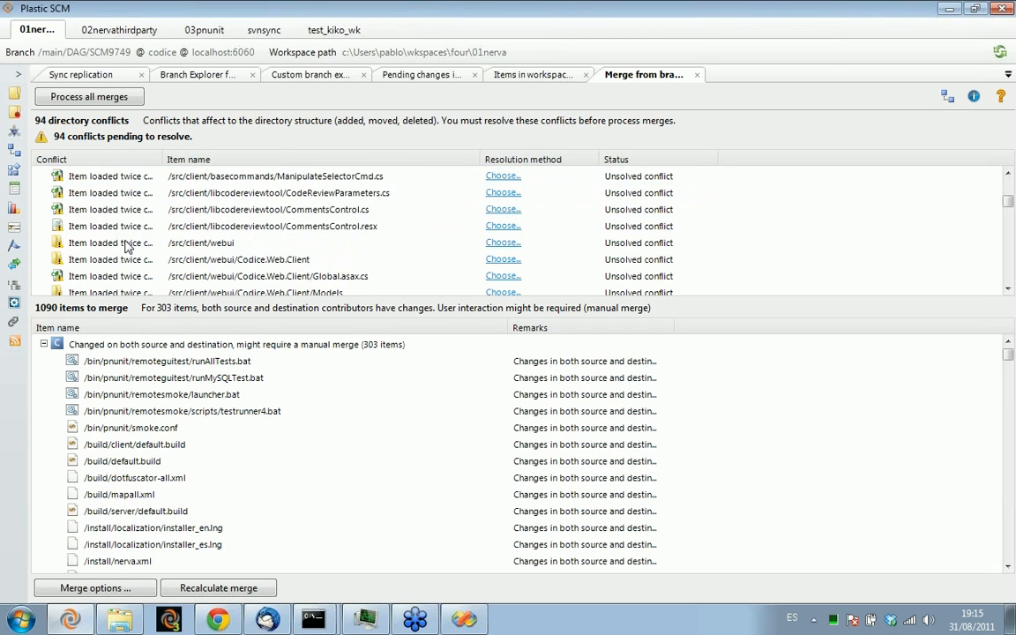
scroll(126, 216, "up", 2)
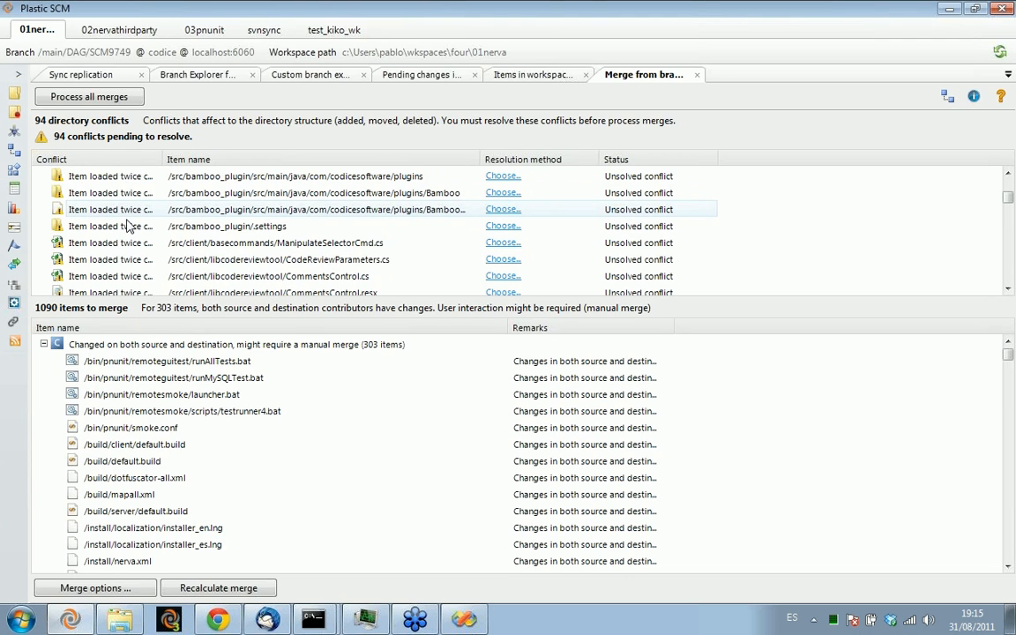
left_click_drag(165, 158, 246, 158)
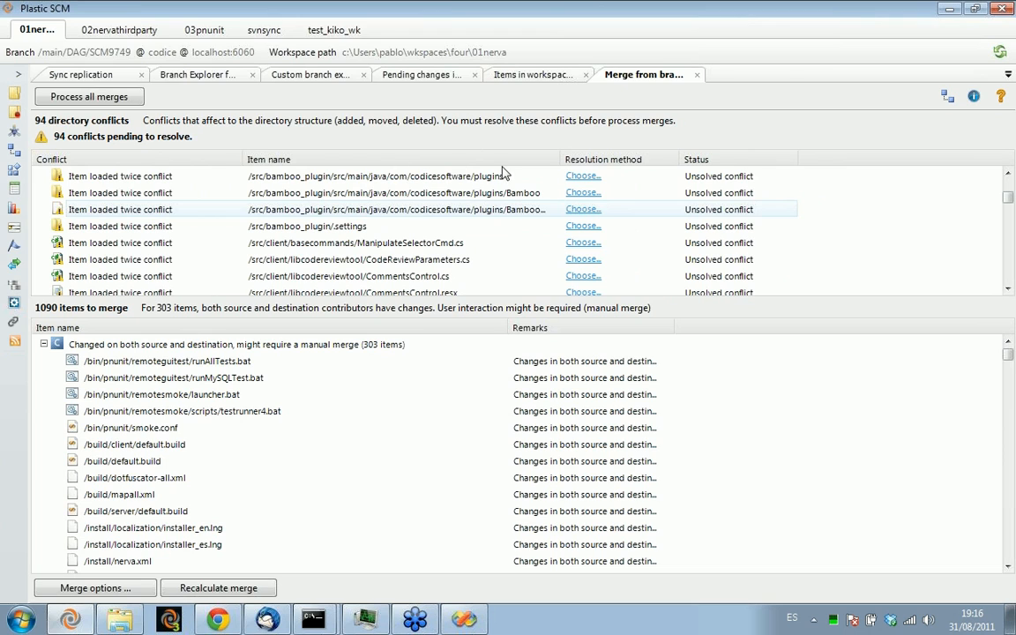
left_click_drag(564, 159, 670, 160)
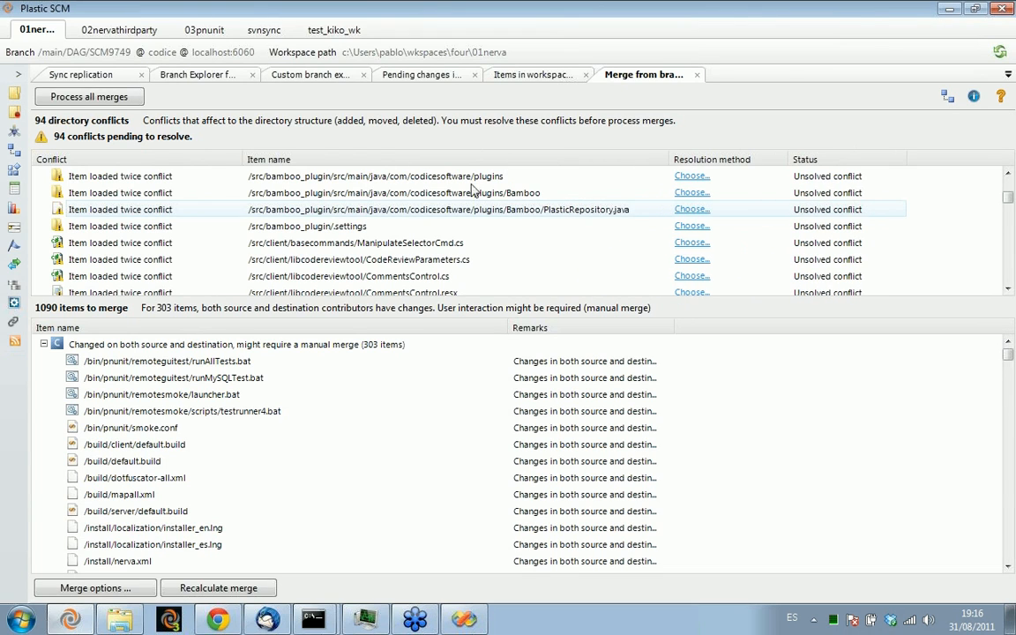
scroll(133, 194, "down", 5)
scroll(168, 212, "down", 4)
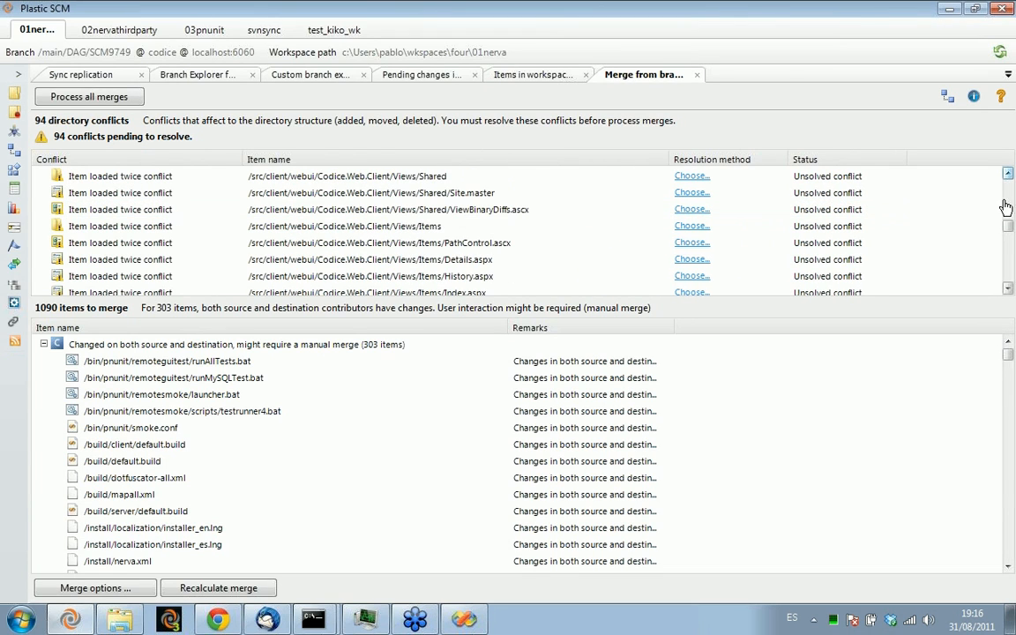
left_click_drag(1011, 230, 1006, 168)
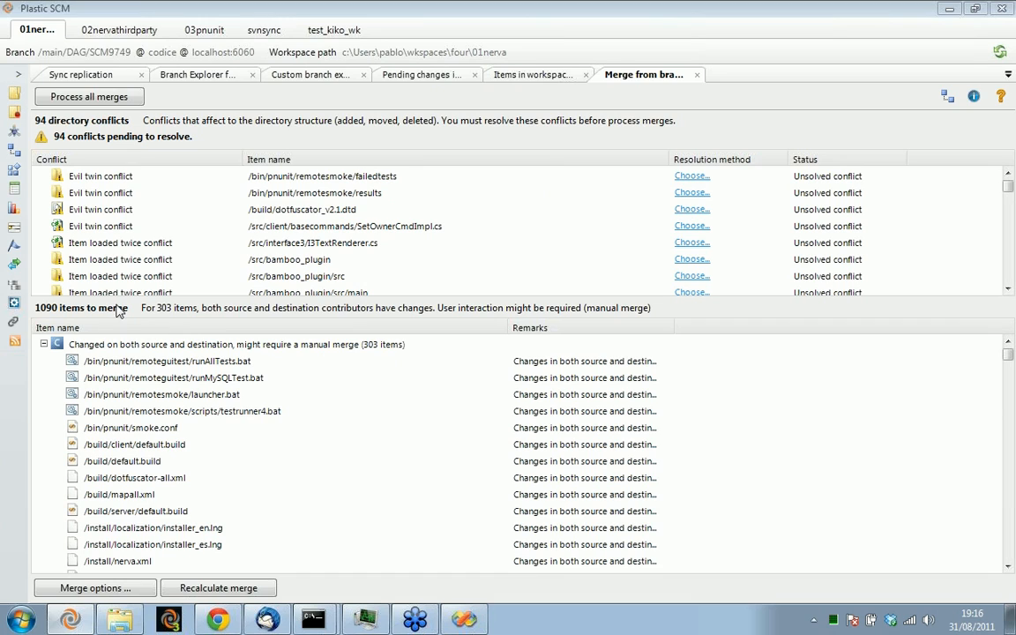
Enlarge the list of items to merge and collapse its changed-on-both, changed-only-on-source and added groups to review the moved and deleted items
left_click_drag(114, 298, 122, 252)
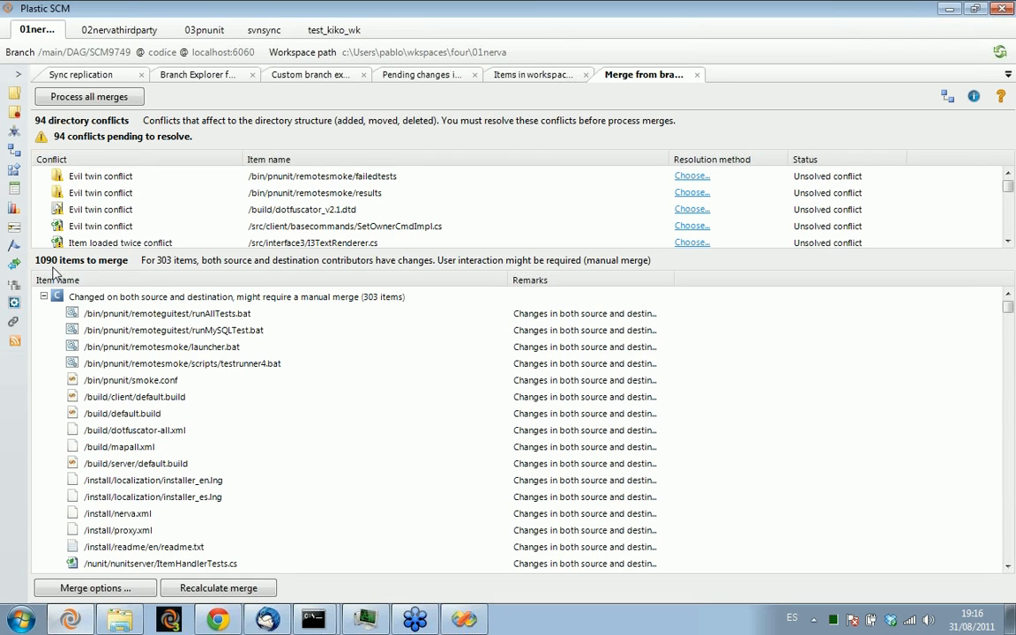
left_click(43, 296)
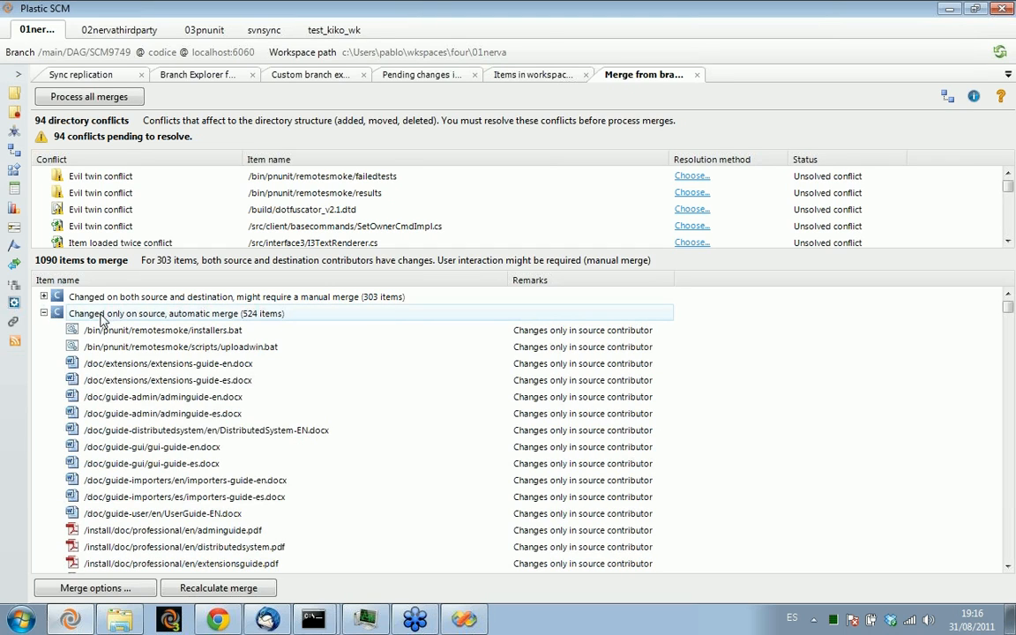
left_click(43, 314)
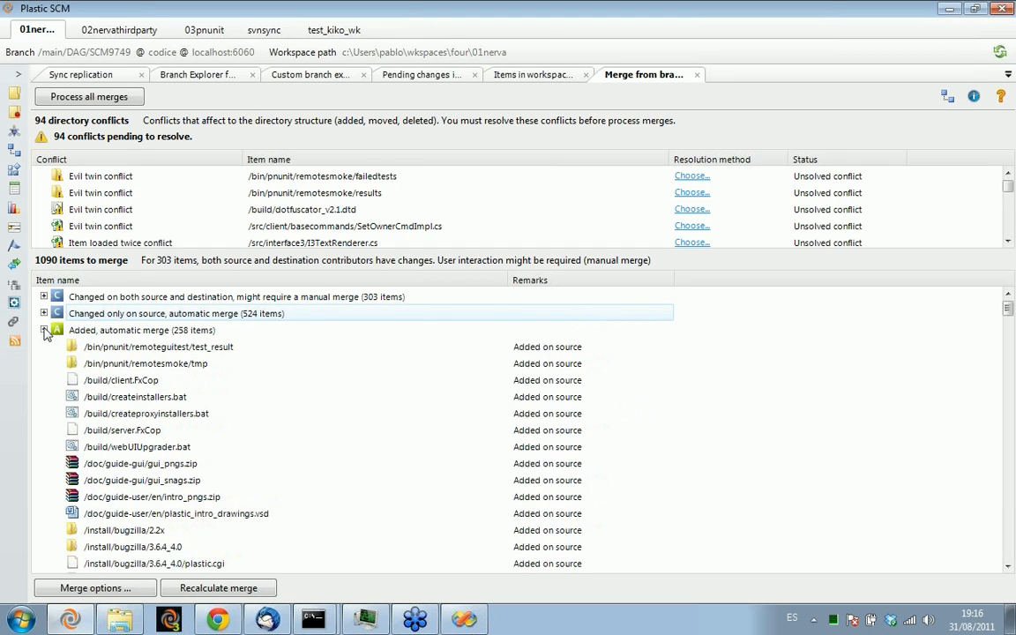
left_click(44, 330)
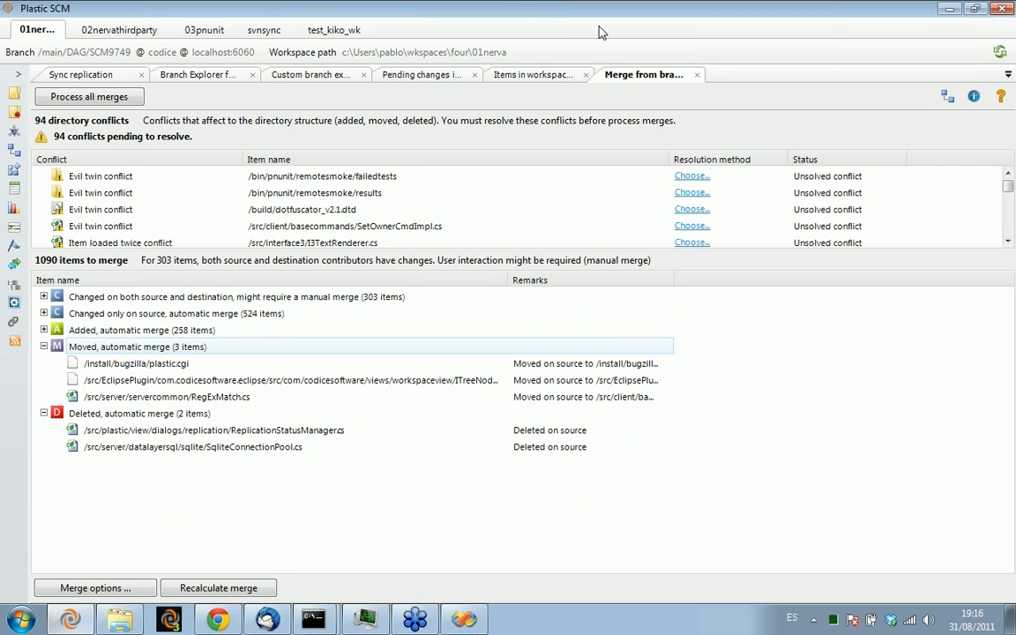
Go to the test_kiko_wk workspace and switch it to the /main/task004 branch from the Branch Explorer
left_click(328, 31)
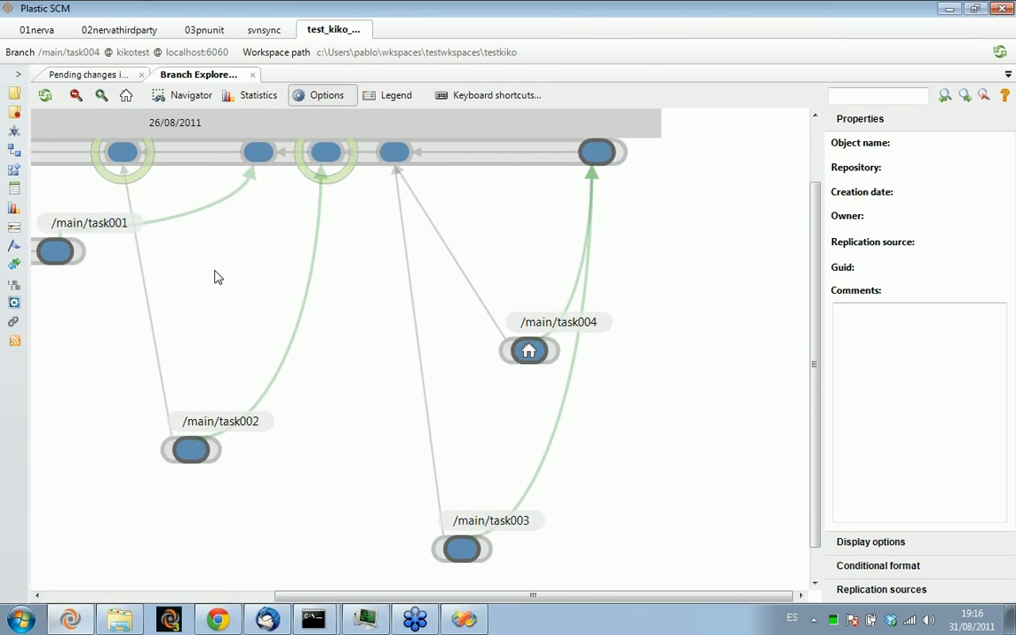
left_click_drag(549, 246, 521, 285)
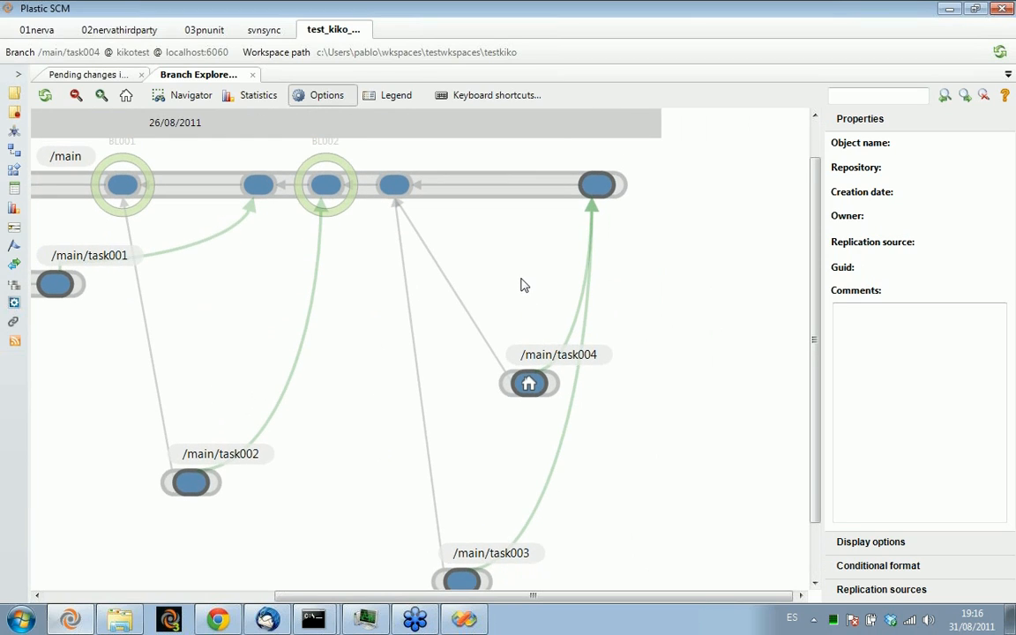
left_click(551, 391)
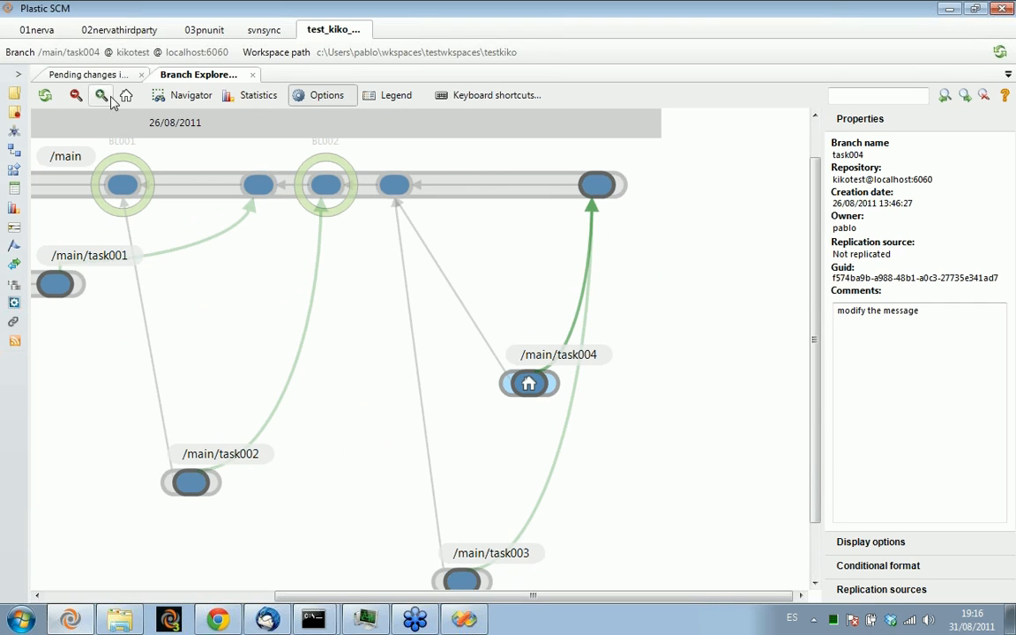
left_click(89, 75)
left_click(172, 74)
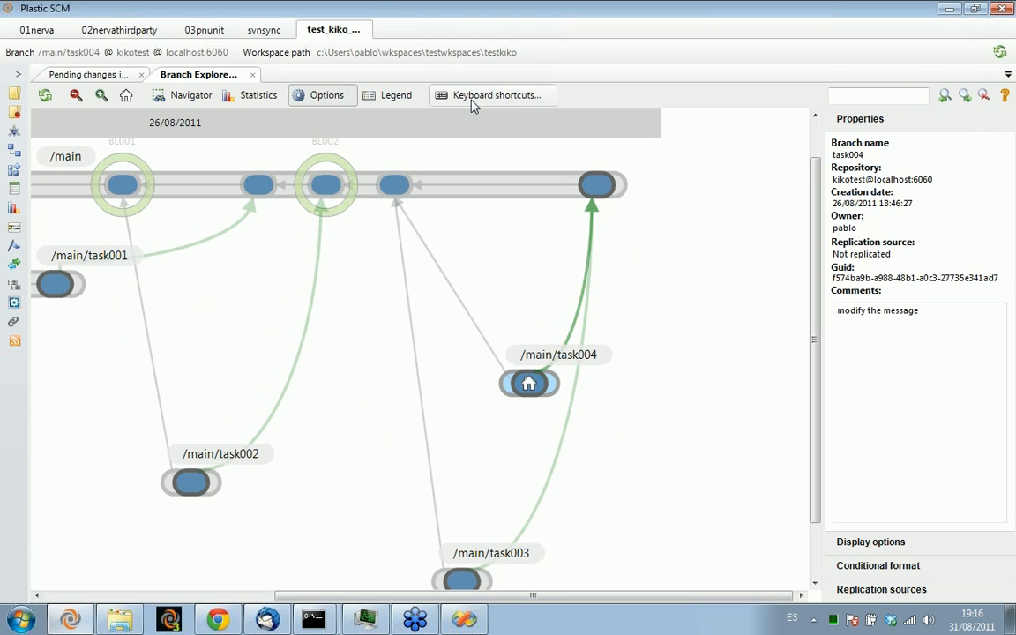
right_click(554, 389)
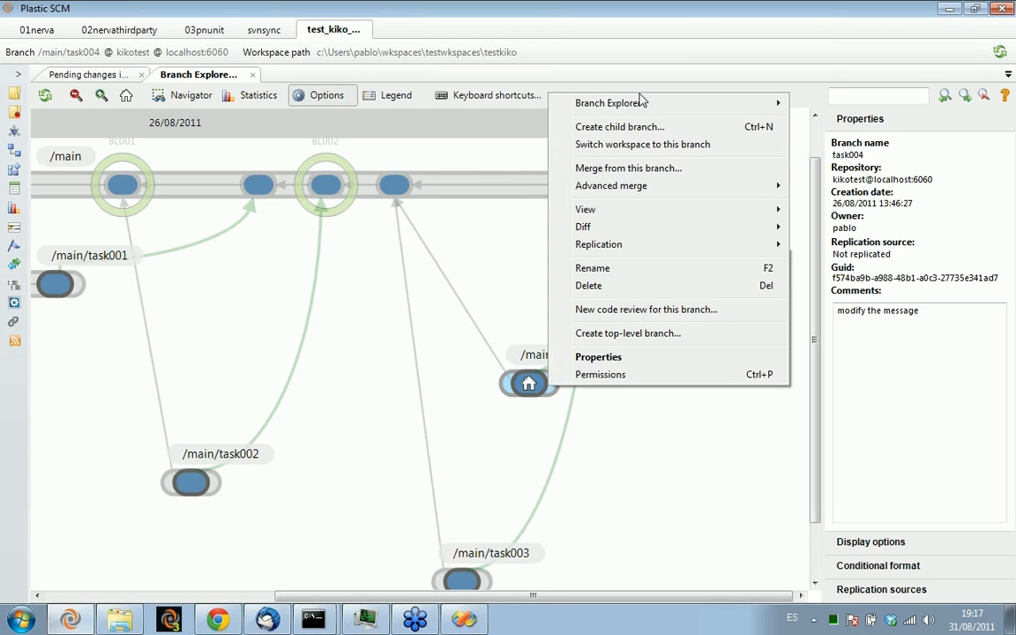
left_click(622, 144)
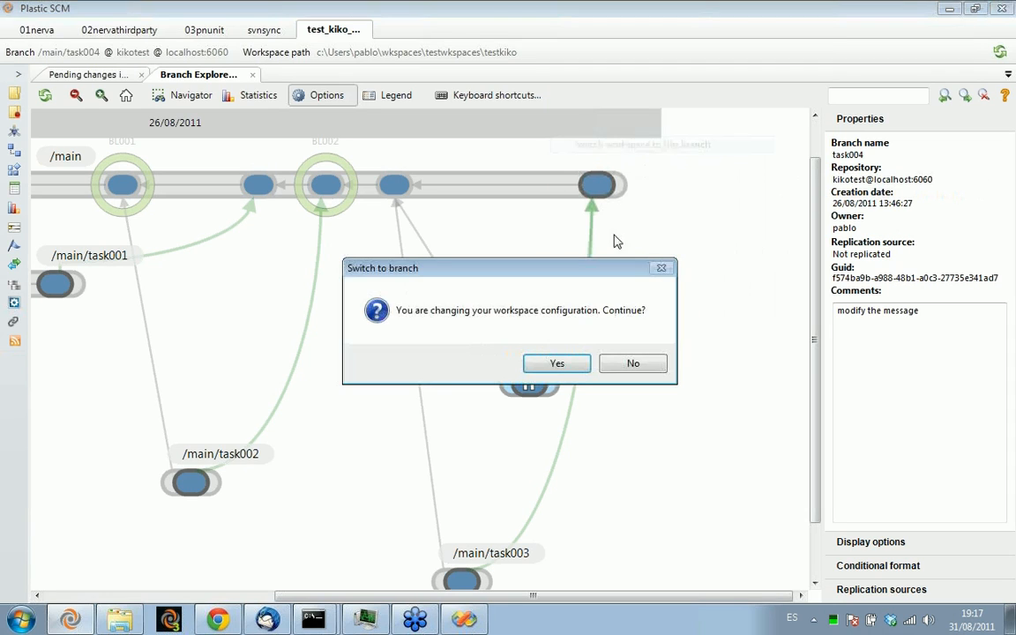
left_click(556, 362)
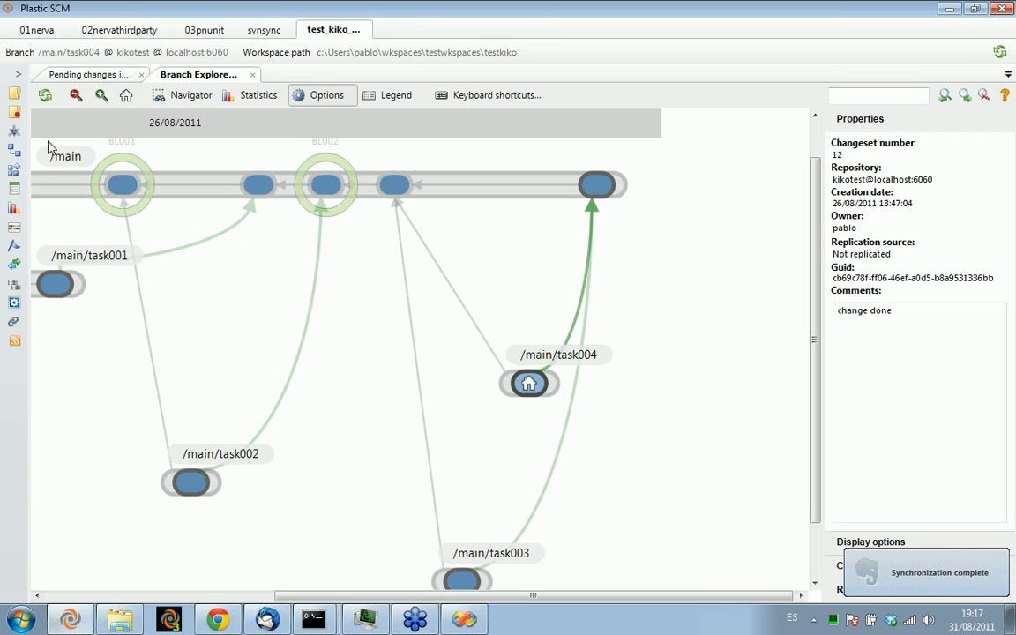
Show the workspace items and open HelloWorldClass.cs from the HelloWorld folder in Visual Studio
left_click(13, 92)
double_click(102, 150)
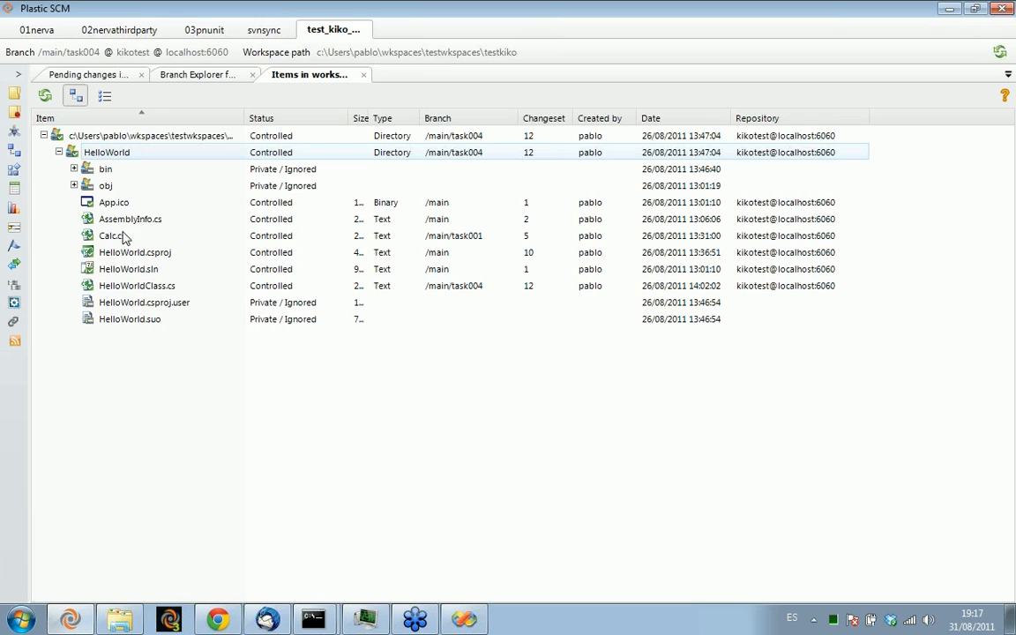
double_click(137, 286)
Change the WriteLine message to "Hello Plastic cruel world" and save the file, overwriting the write-protected copy
double_click(364, 230)
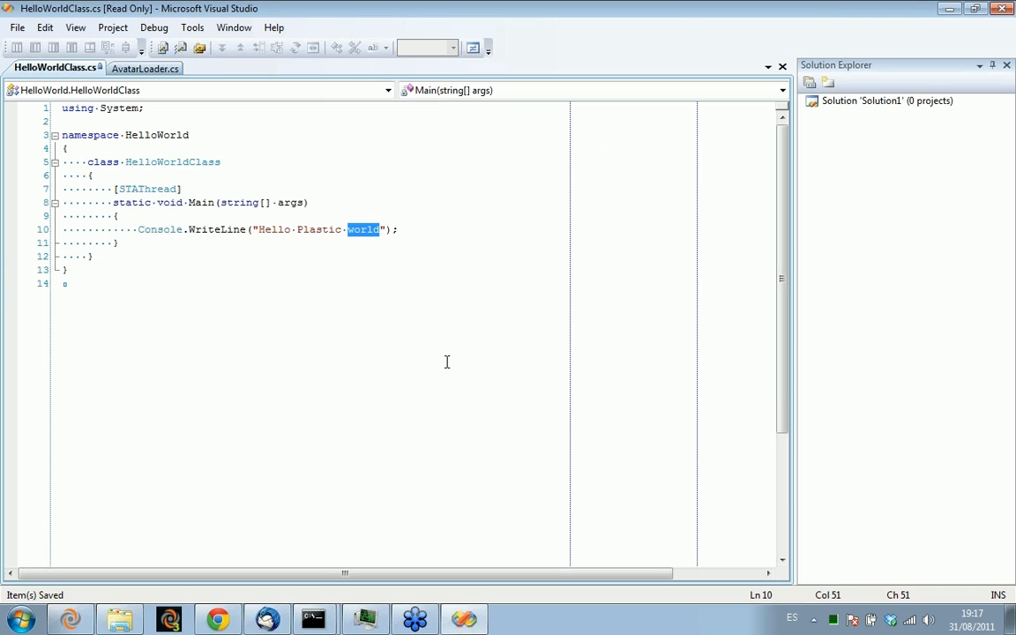
type("cruel wor")
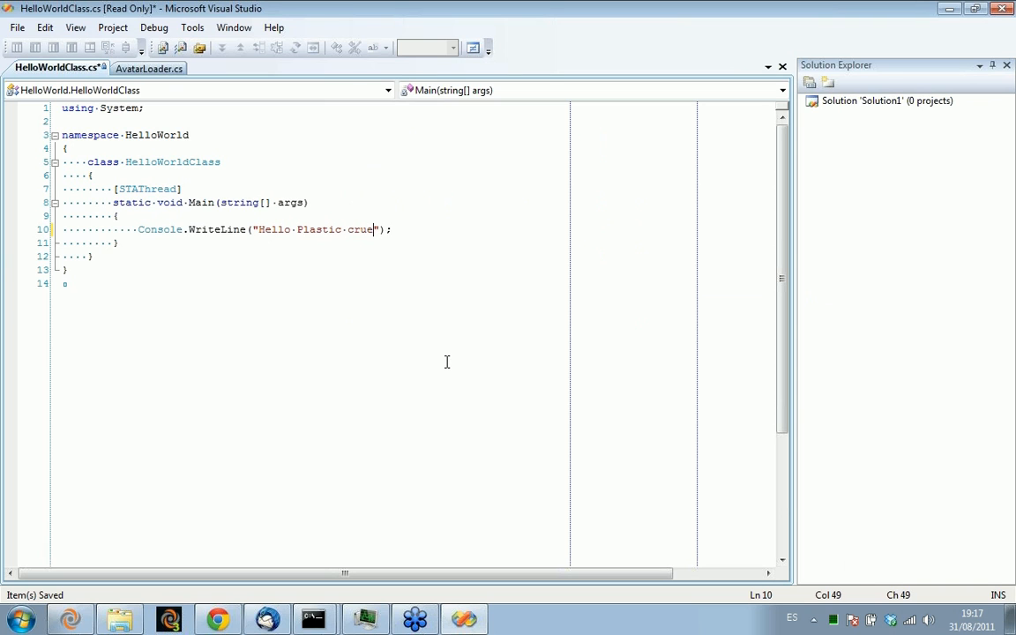
type("ld")
key("ctrl+s")
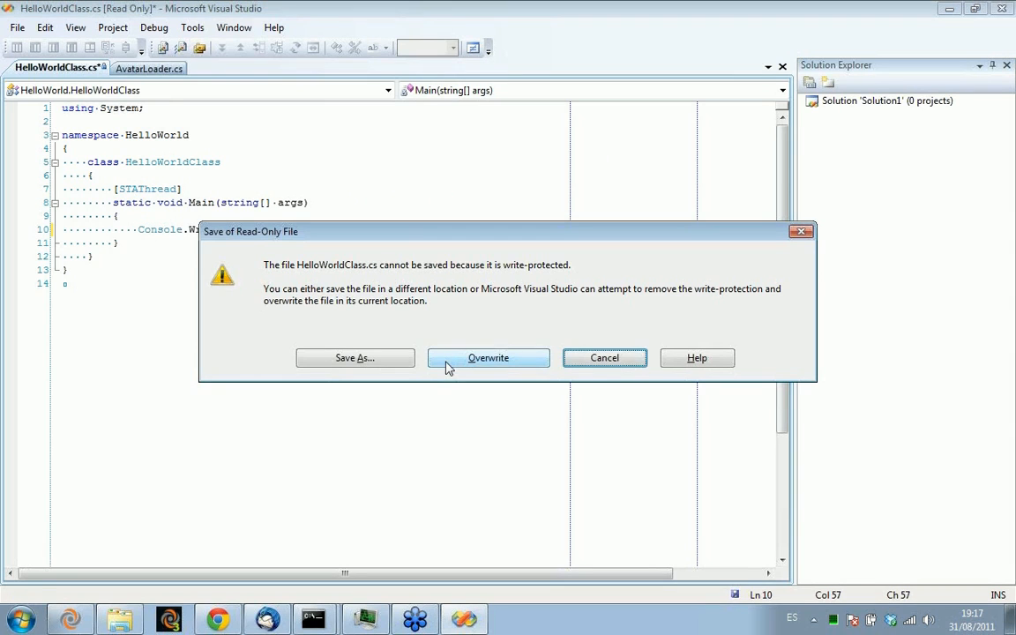
left_click(447, 362)
Return to Plastic SCM and check in the pending change to HelloWorldClass.cs with the comment "another change"
key("alt+Tab")
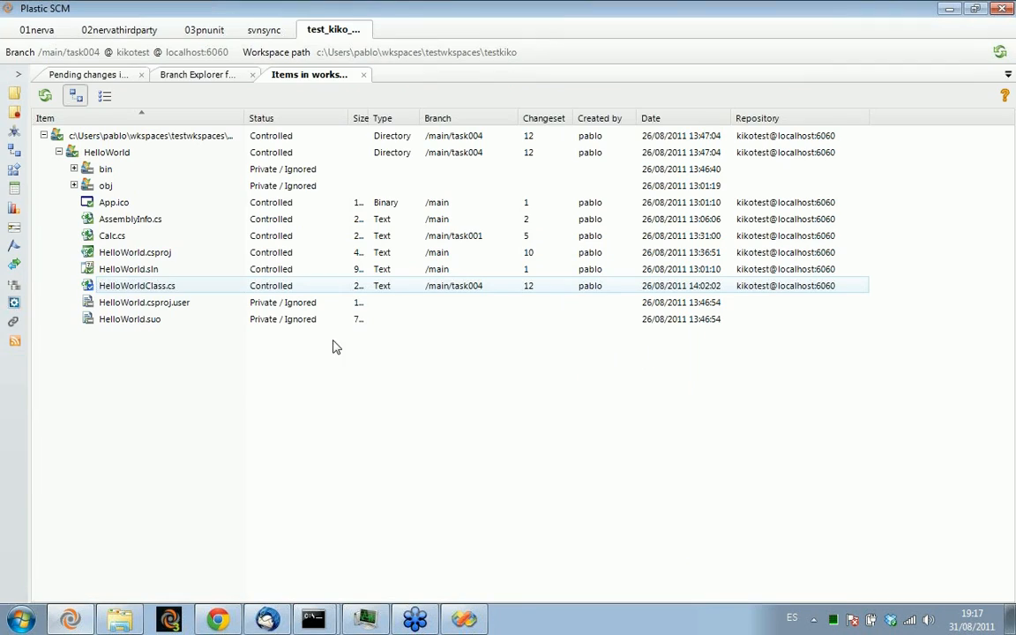
left_click(79, 72)
left_click(45, 95)
left_click(111, 148)
type("another change")
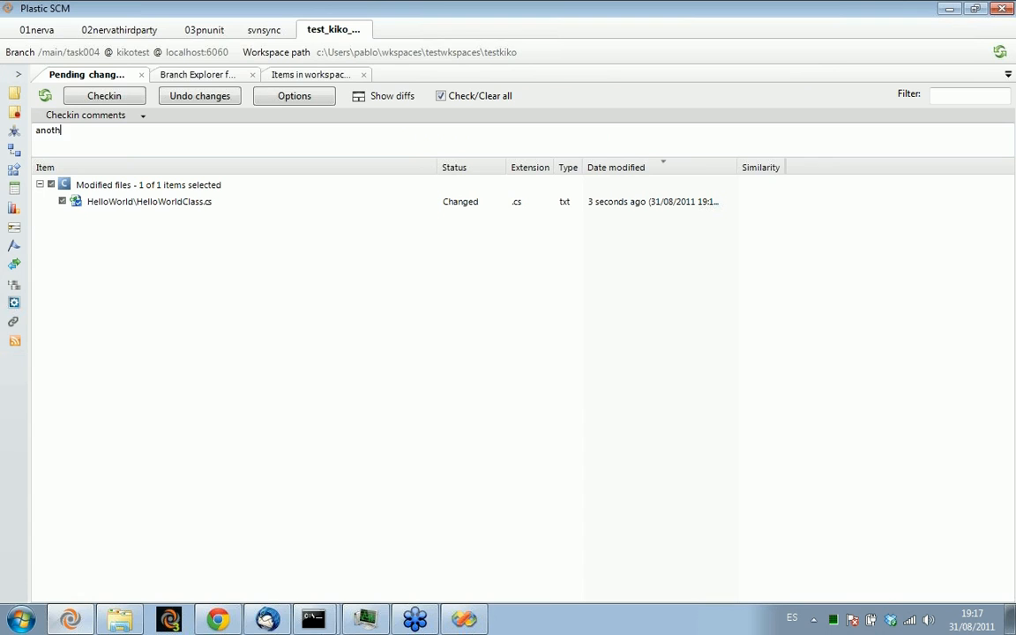
left_click(105, 97)
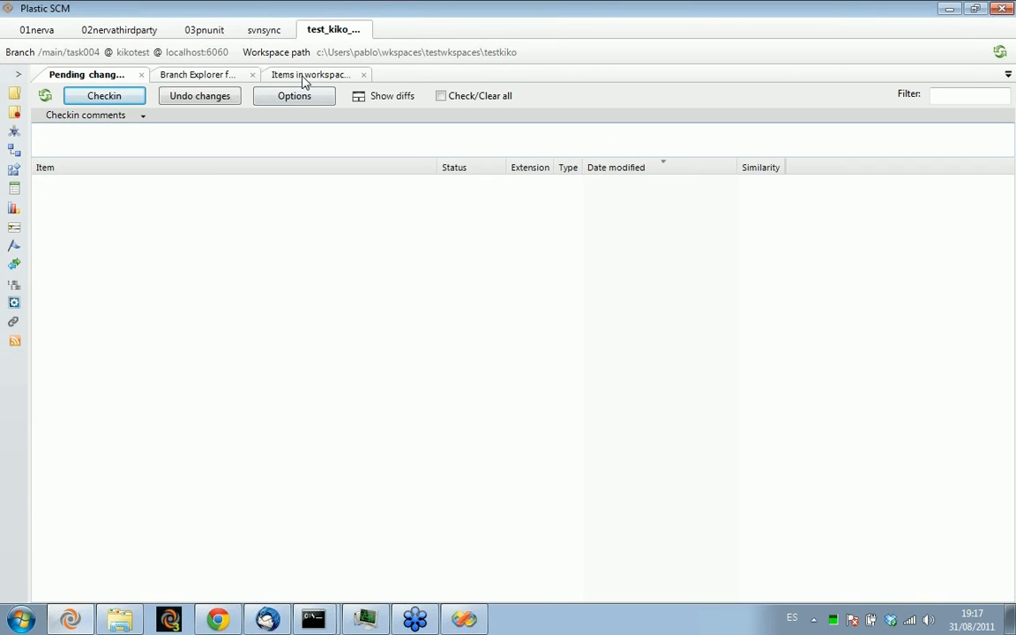
Switch the workspace to the /main branch from the Branch Explorer
left_click(218, 78)
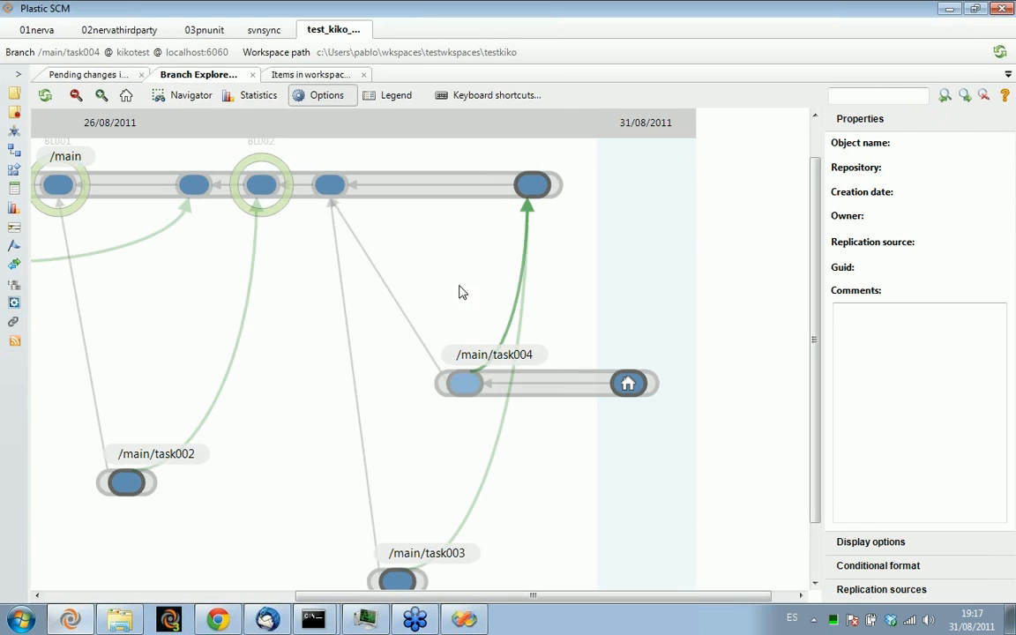
left_click(544, 363)
right_click(489, 193)
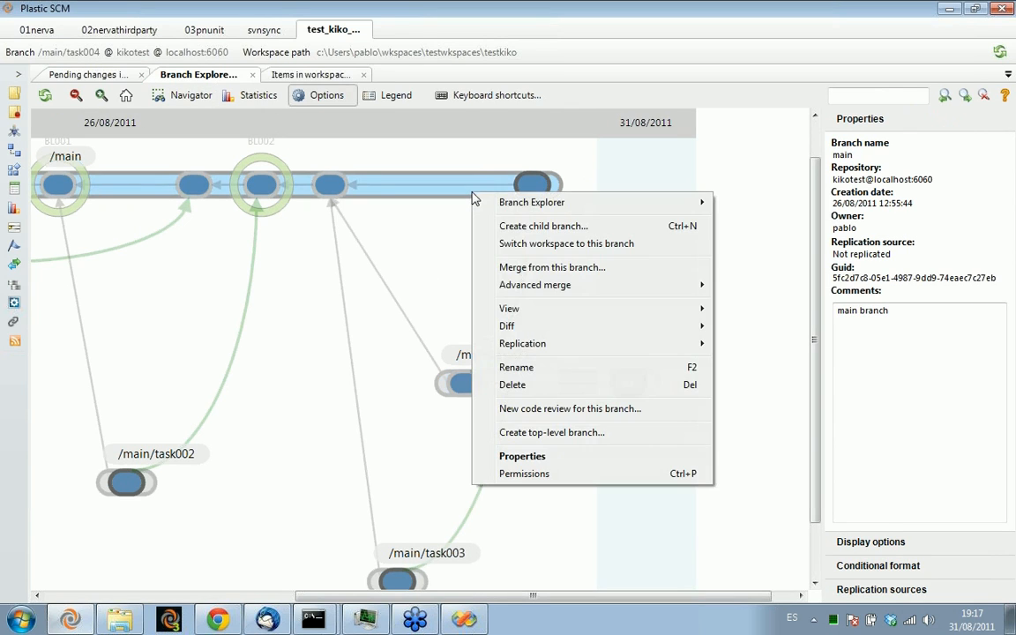
left_click(529, 243)
left_click(584, 363)
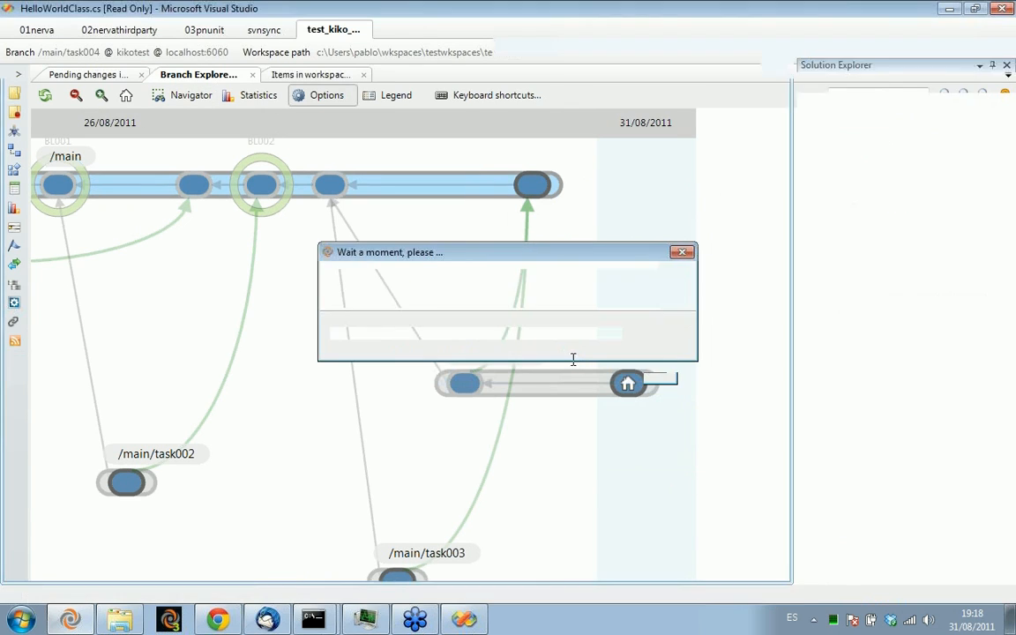
Start a merge from the /main/task004 branch and process all its merges
right_click(574, 385)
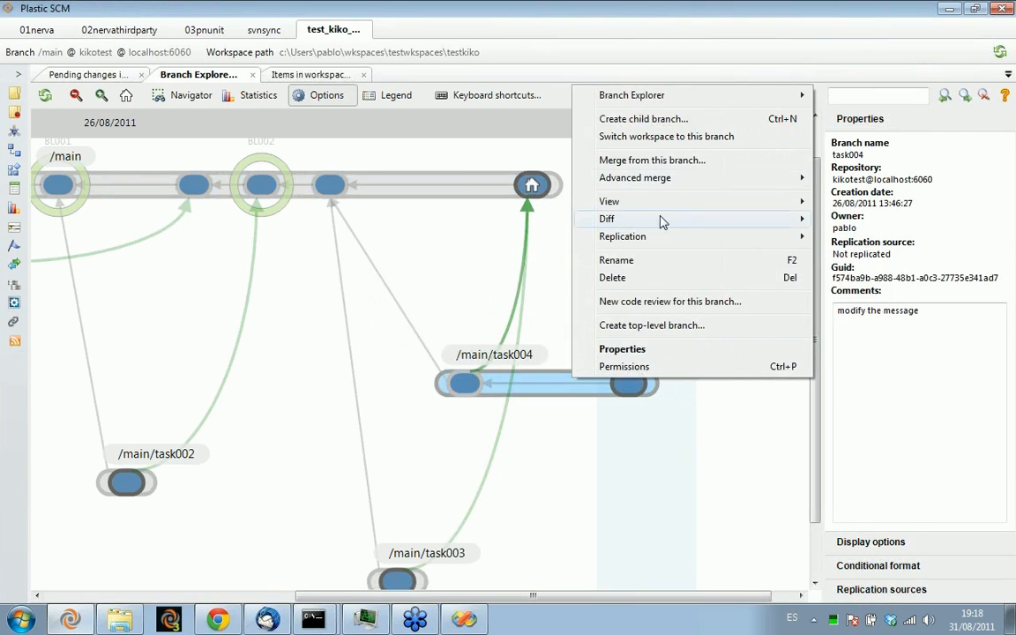
left_click(653, 160)
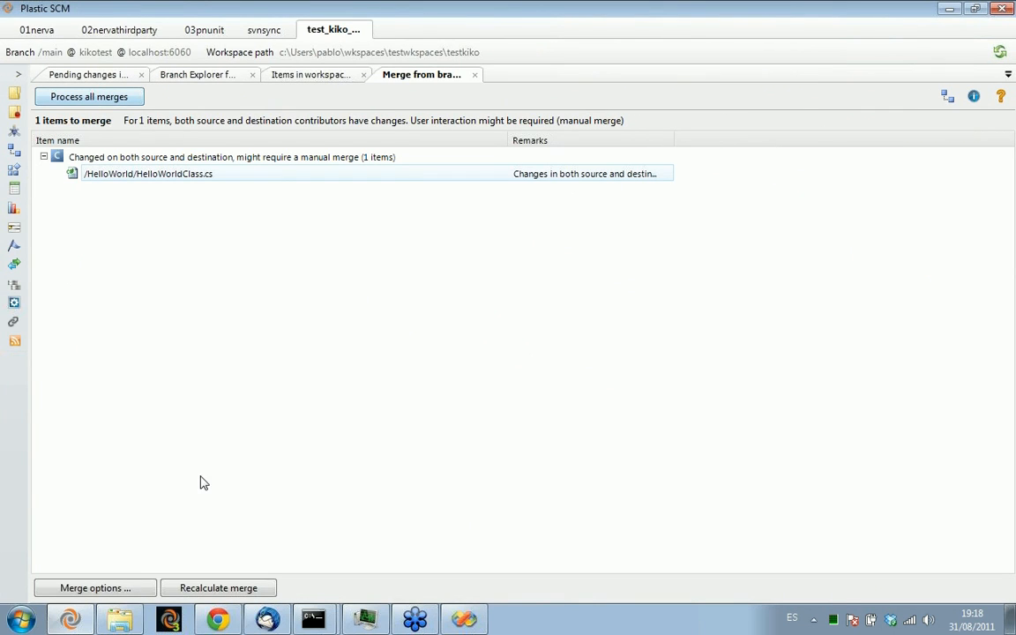
left_click(88, 98)
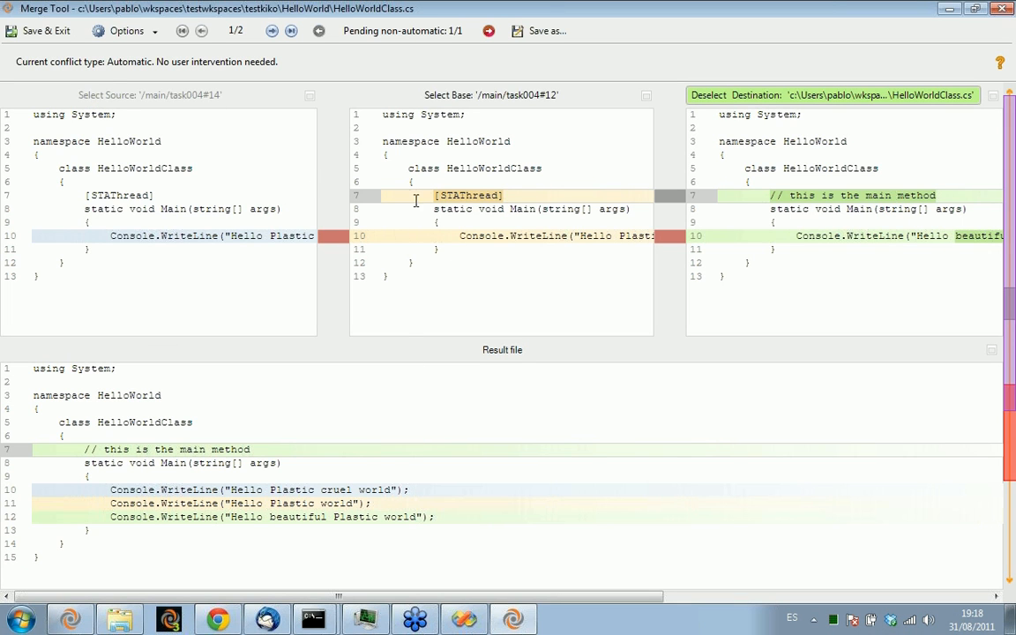
Resolve the WriteLine conflict by keeping only the source contributor, excluding base and destination, and save the merge result
left_click(295, 504)
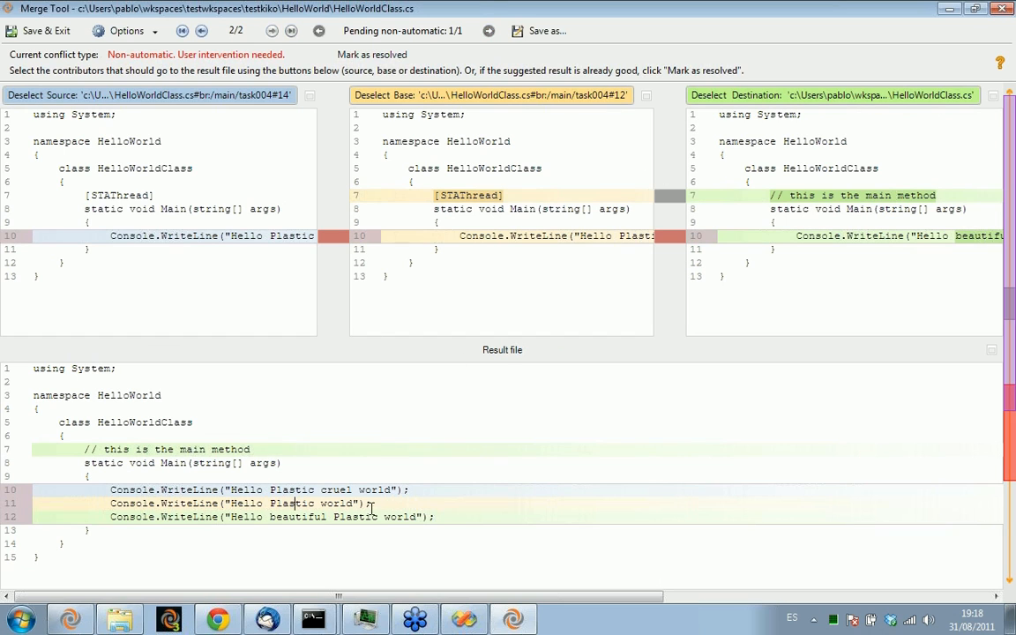
left_click(423, 95)
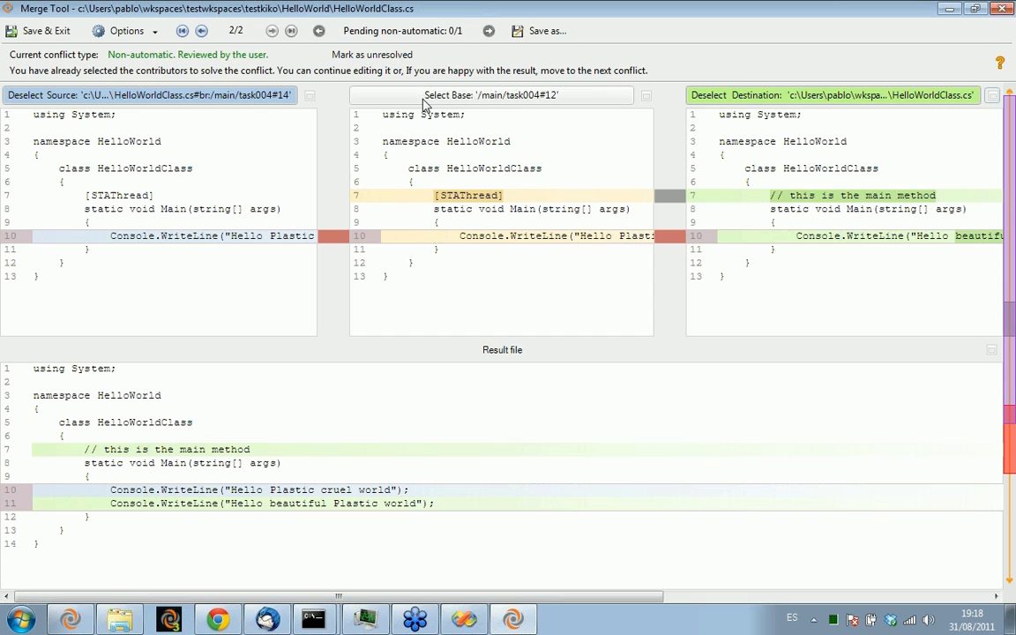
left_click(707, 96)
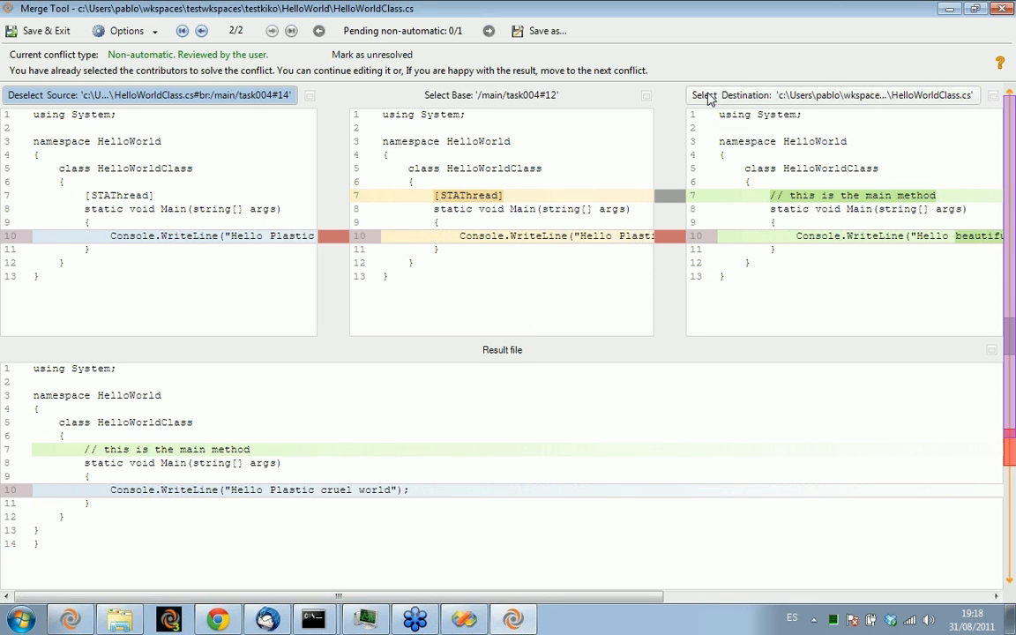
left_click(37, 34)
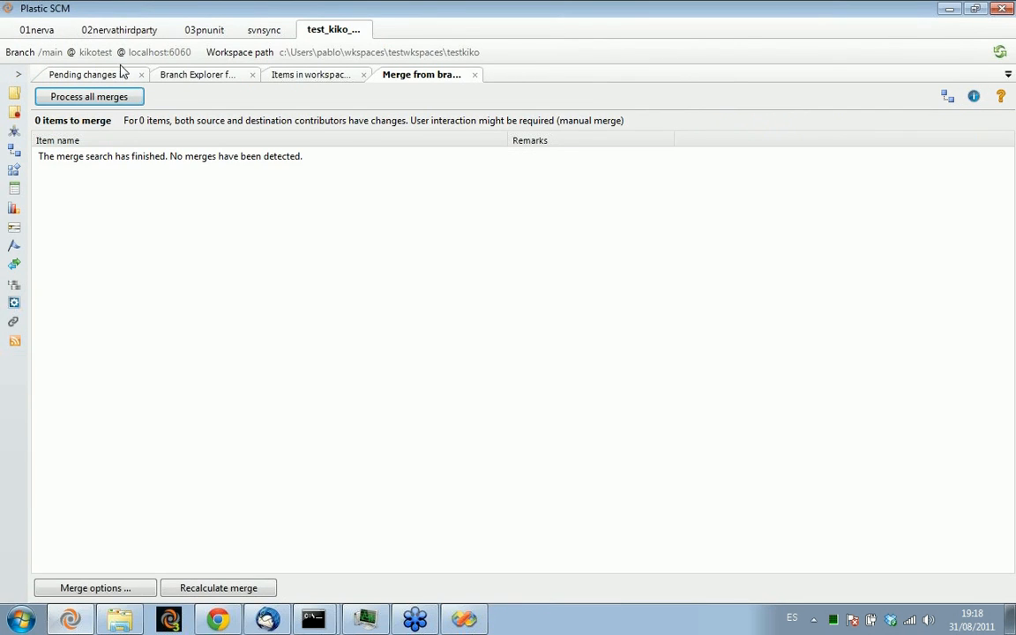
Review the pending merge link from /main/task004 in the pending changes, enlarging its list, and view it in the Branch Explorer
left_click(88, 76)
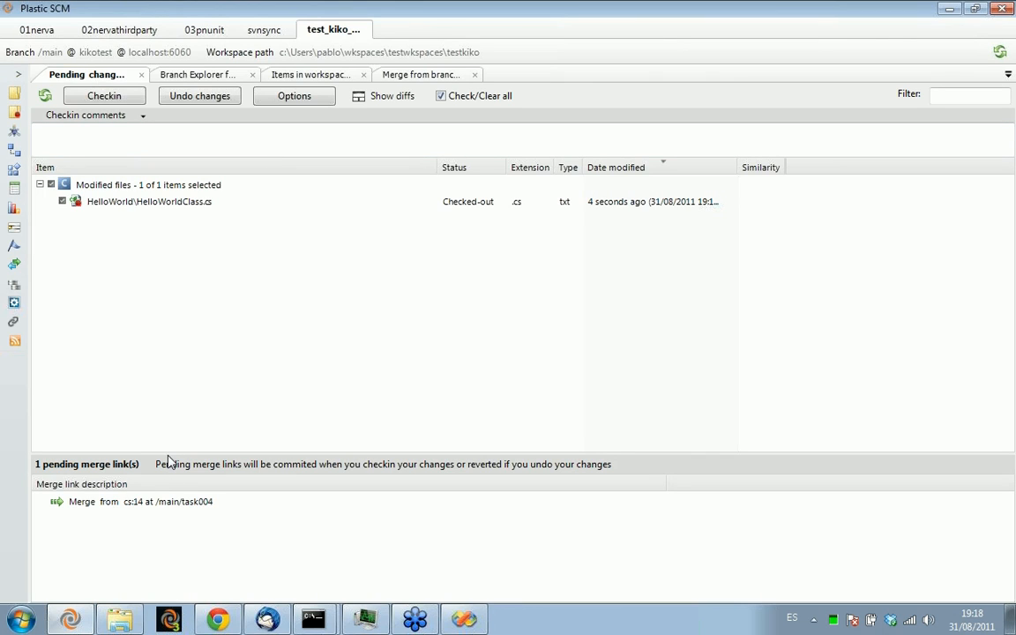
left_click_drag(166, 453, 167, 364)
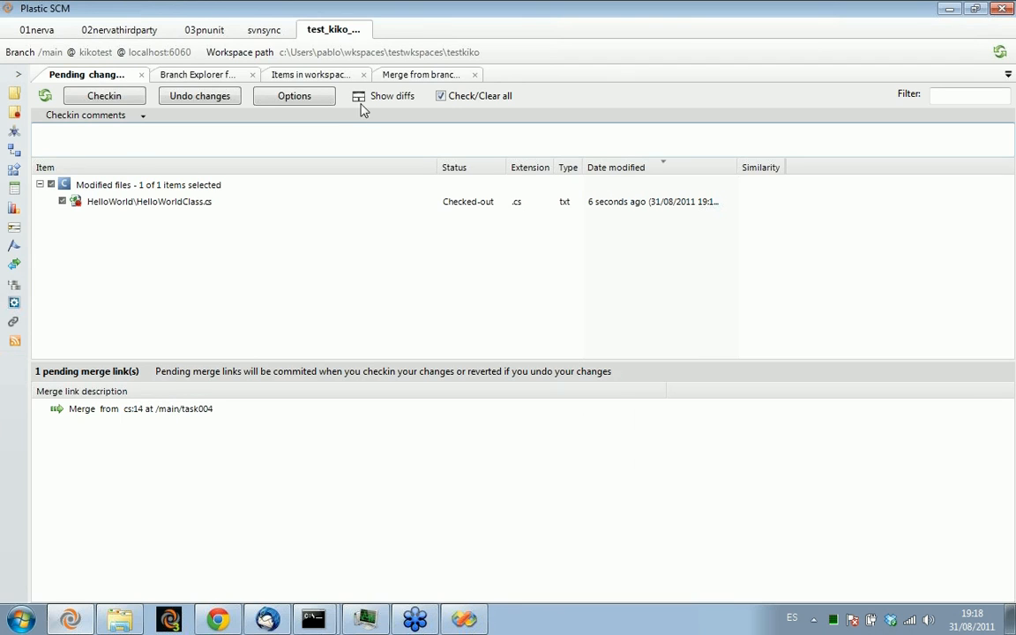
left_click(208, 77)
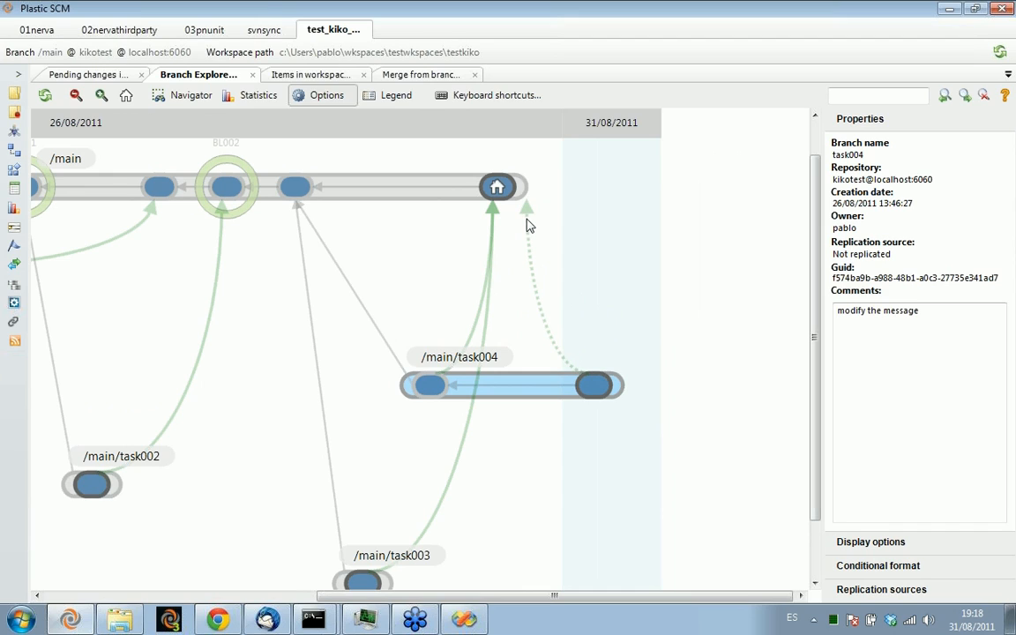
Return to the pending changes and enter the checkin comment "merged!"
left_click(93, 74)
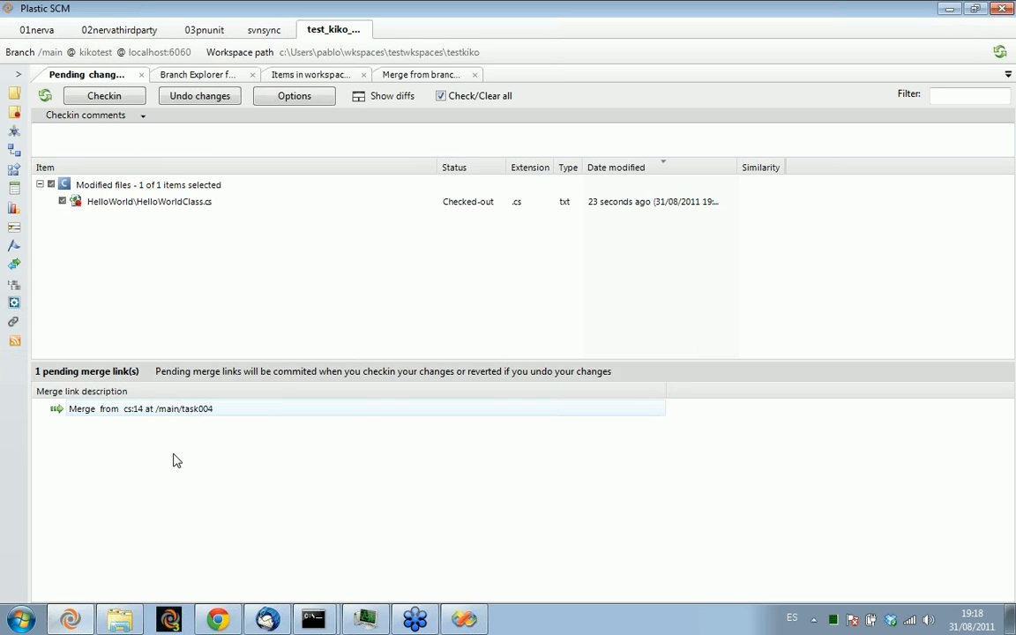
left_click(152, 141)
type("merged!")
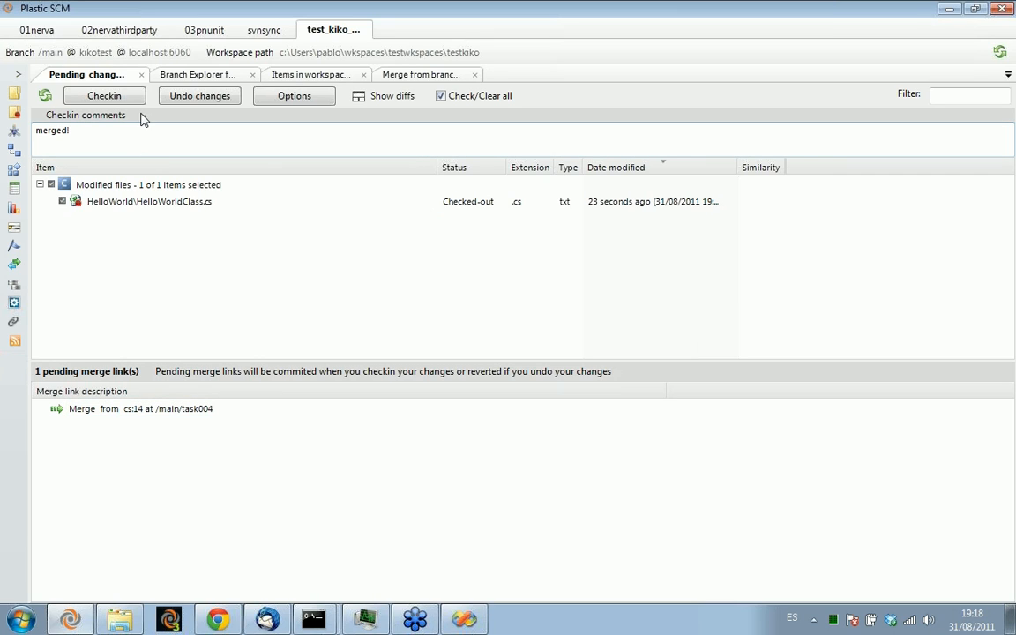
View the differences of the merged HelloWorldClass.cs against its /main revision, and hide them
left_click(104, 95)
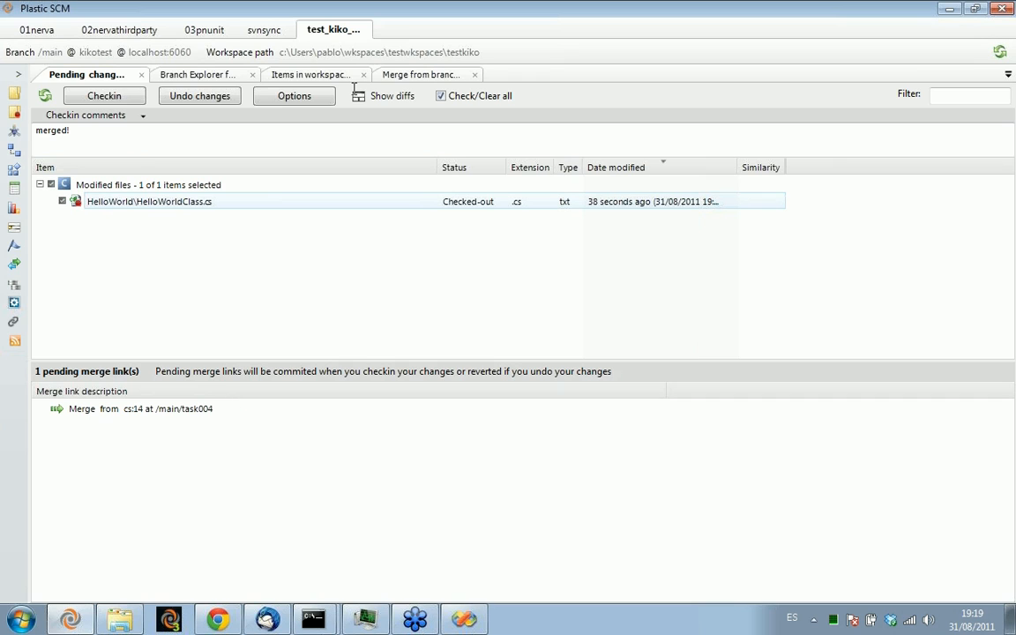
left_click(402, 96)
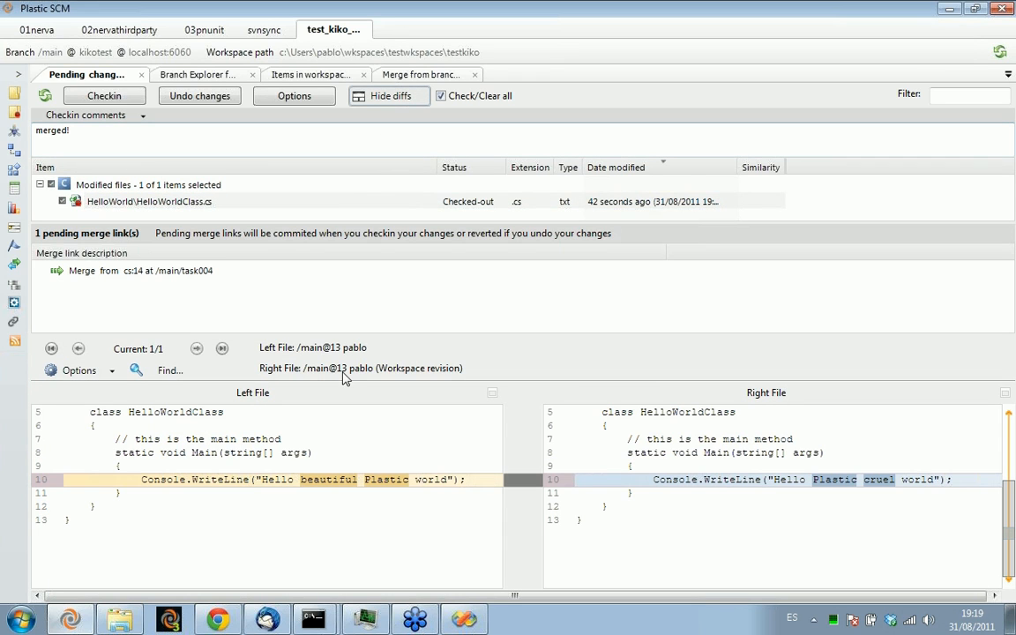
left_click(399, 96)
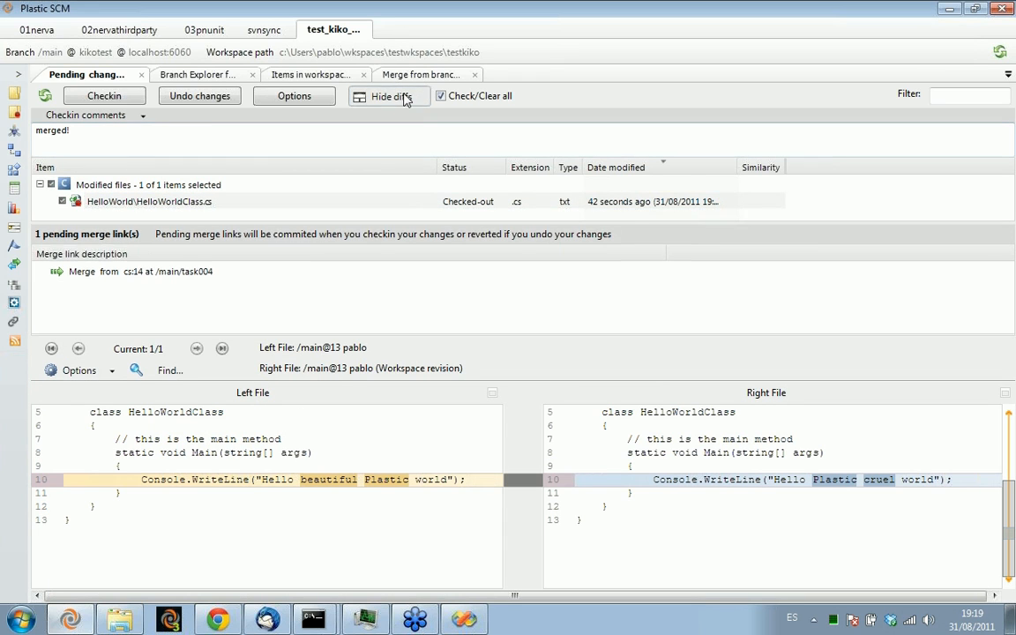
Check in the merged HelloWorldClass.cs with its pending merge link, and inspect the new merge link from /main/task004 to /main in the Branch Explorer
left_click(80, 99)
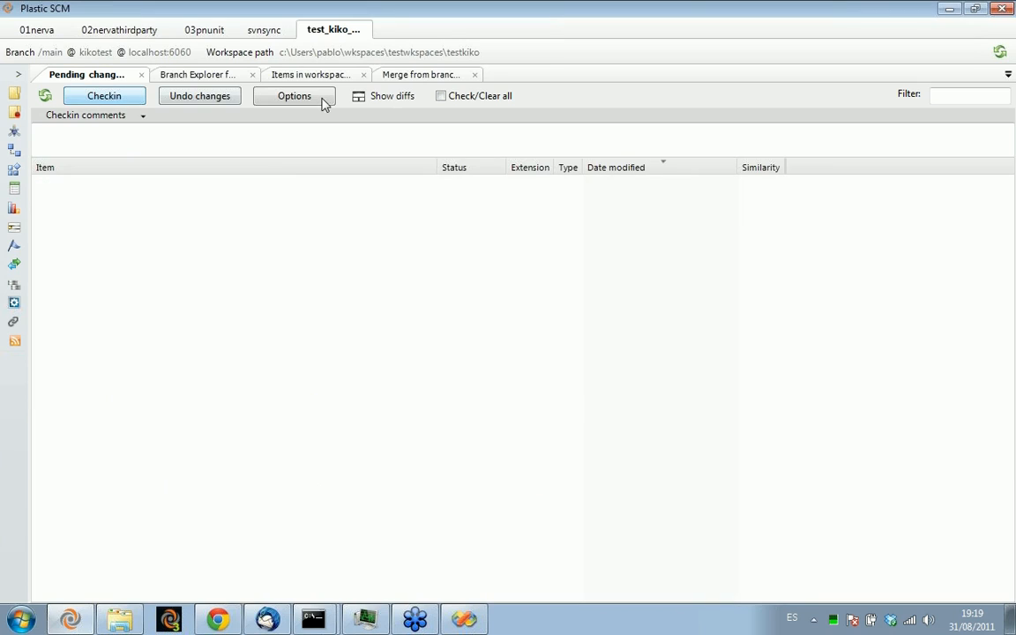
left_click(174, 75)
mouse_move(540, 292)
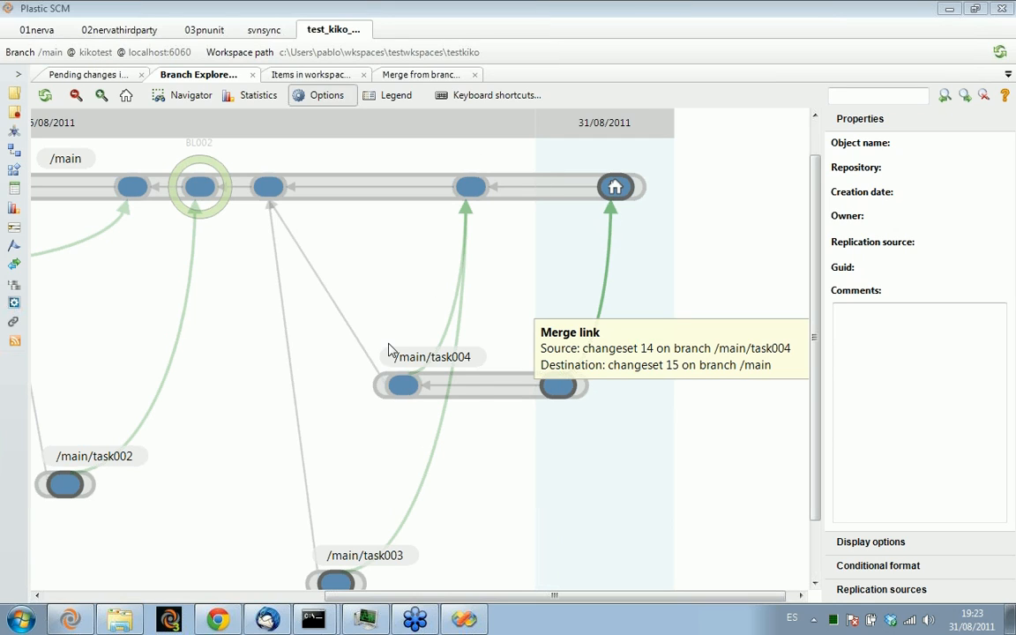
Examine the properties of the /main/task004 branch and of its first changeset
left_click(477, 390)
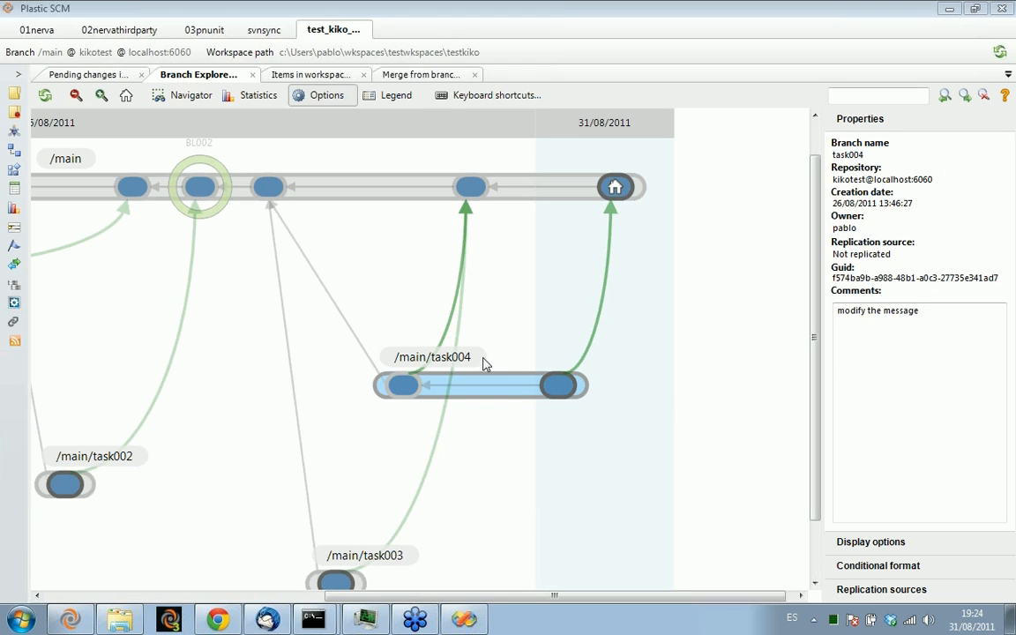
left_click(409, 385)
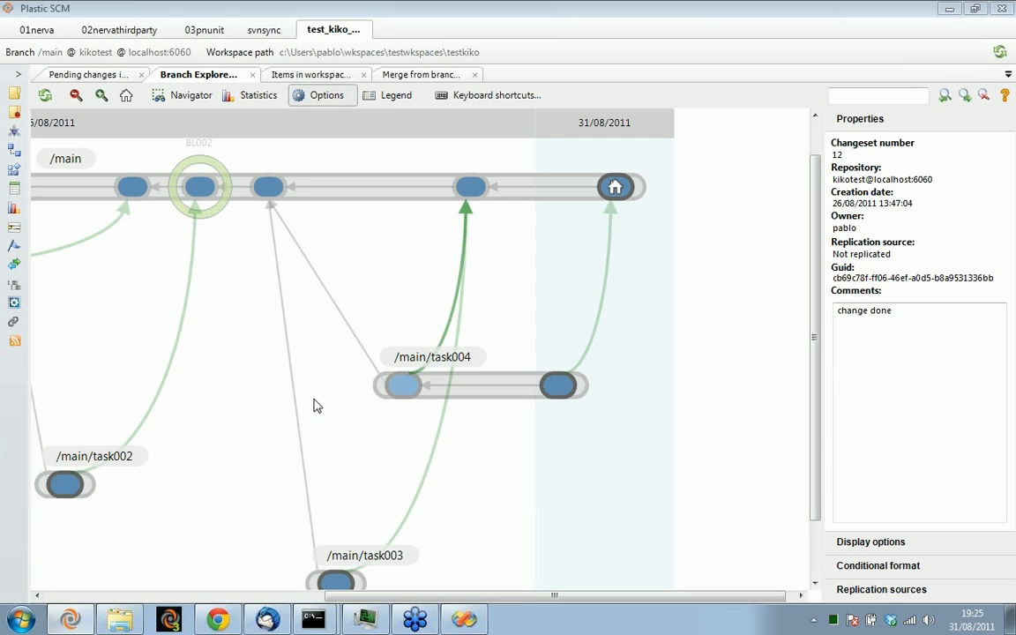
mouse_move(77, 624)
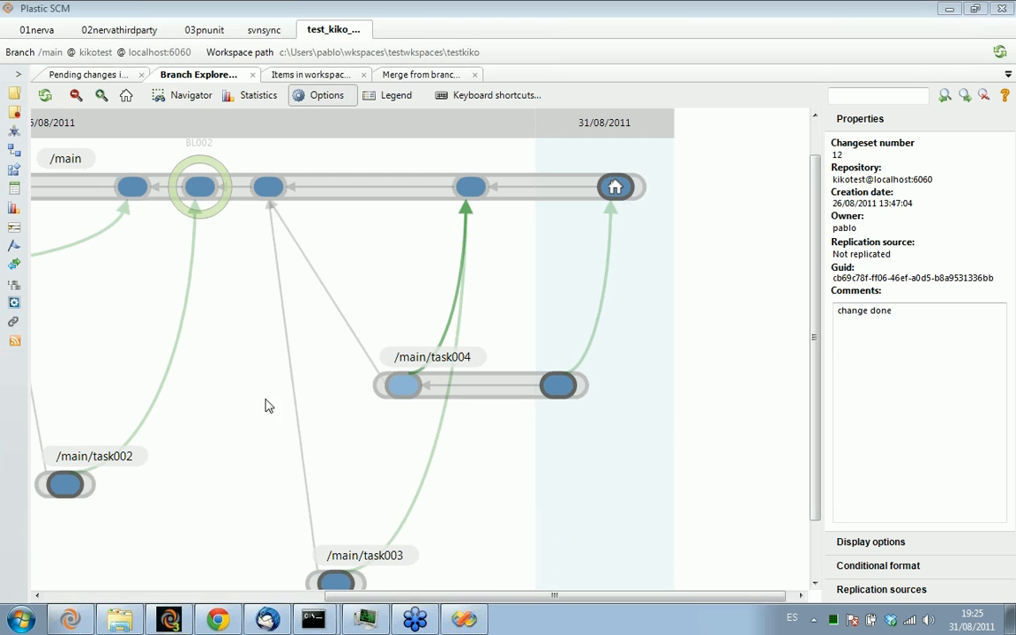
left_click(174, 622)
key("alt+Tab")
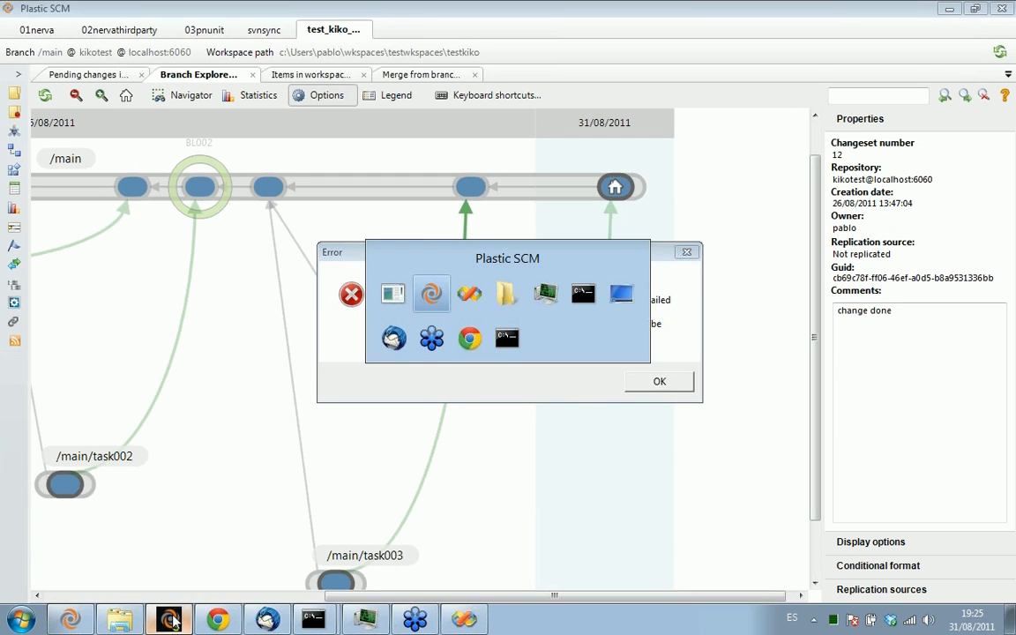
key("alt+Tab")
key("alt+Tab")
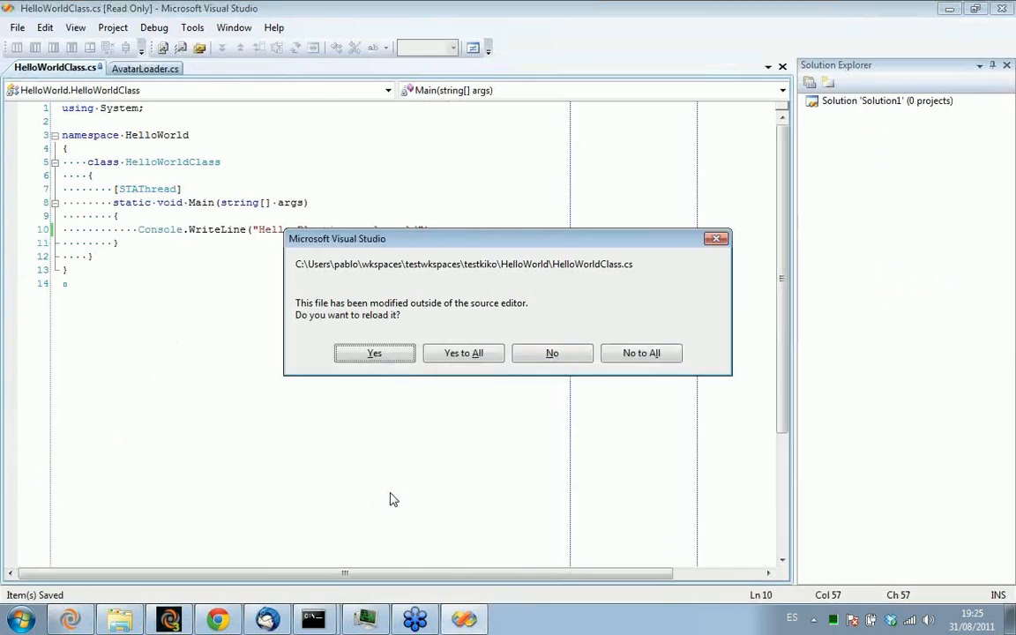
key("alt+Tab")
mouse_move(911, 623)
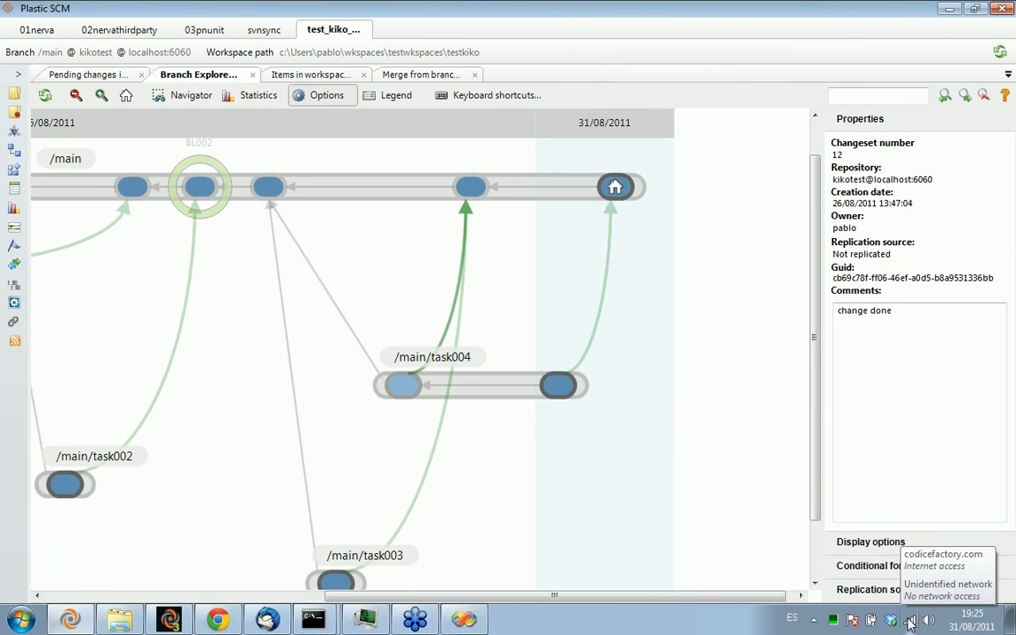